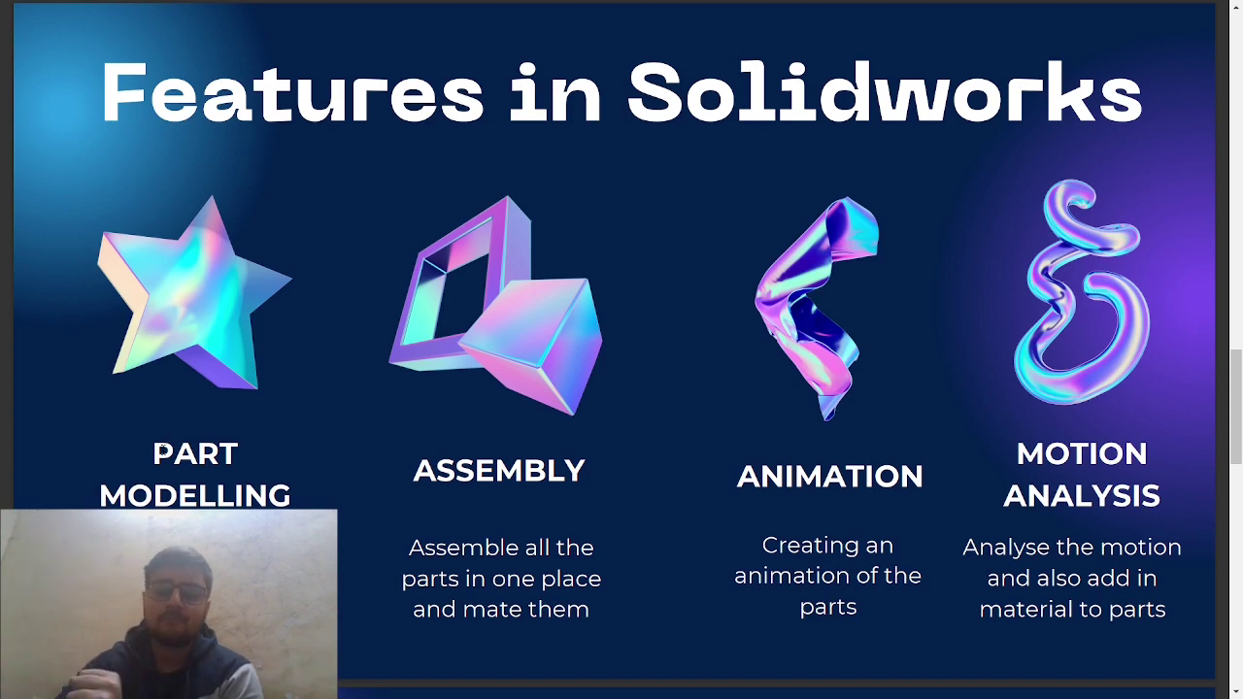
pyautogui.scroll(-1, 195, 448)
pyautogui.scroll(1, 194, 448)
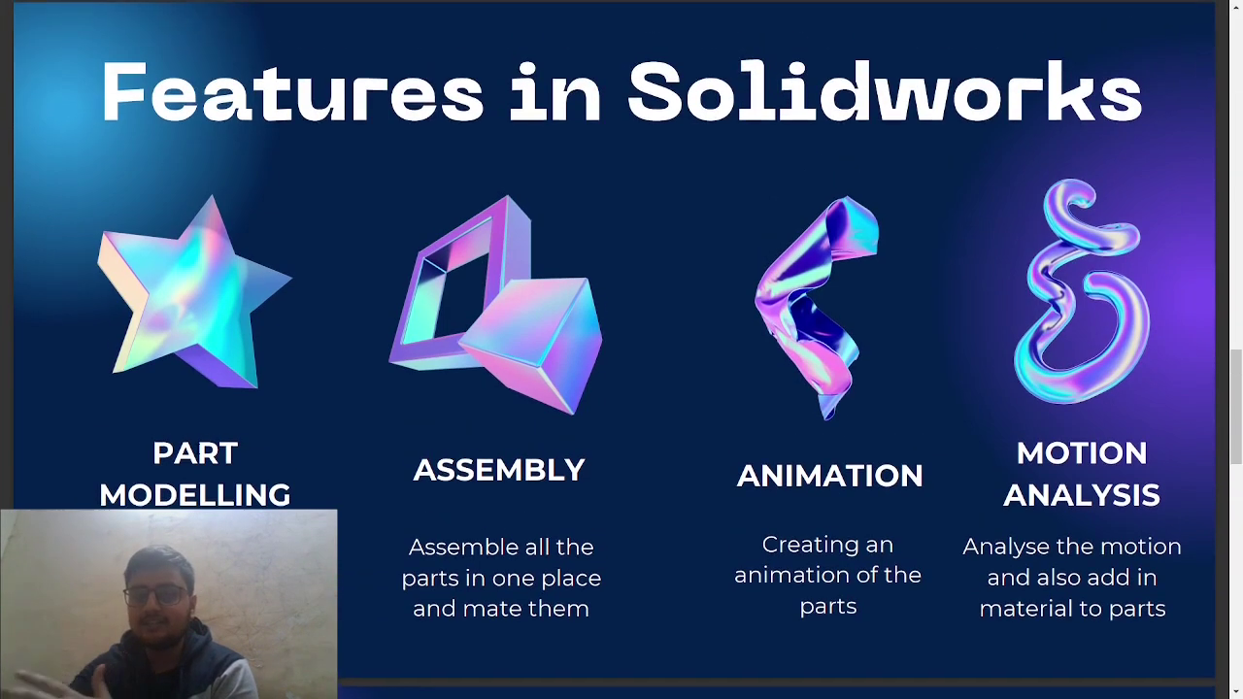
pyautogui.scroll(-5, 199, 454)
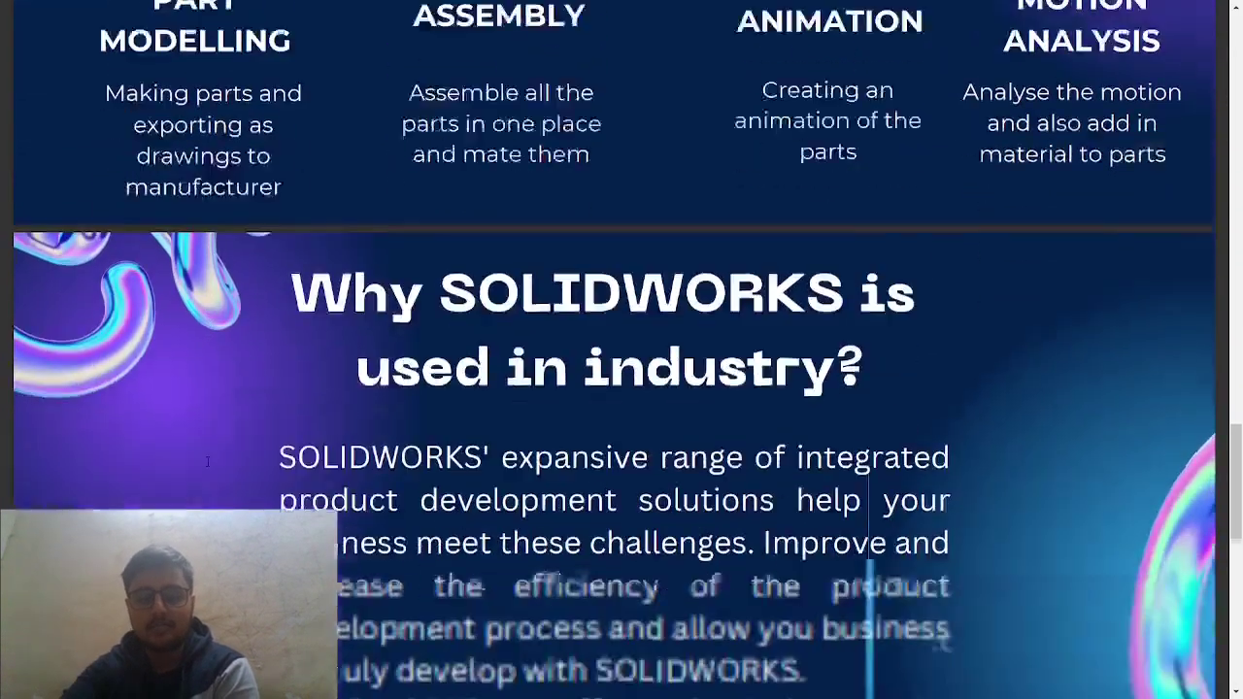
pyautogui.scroll(-2, 207, 462)
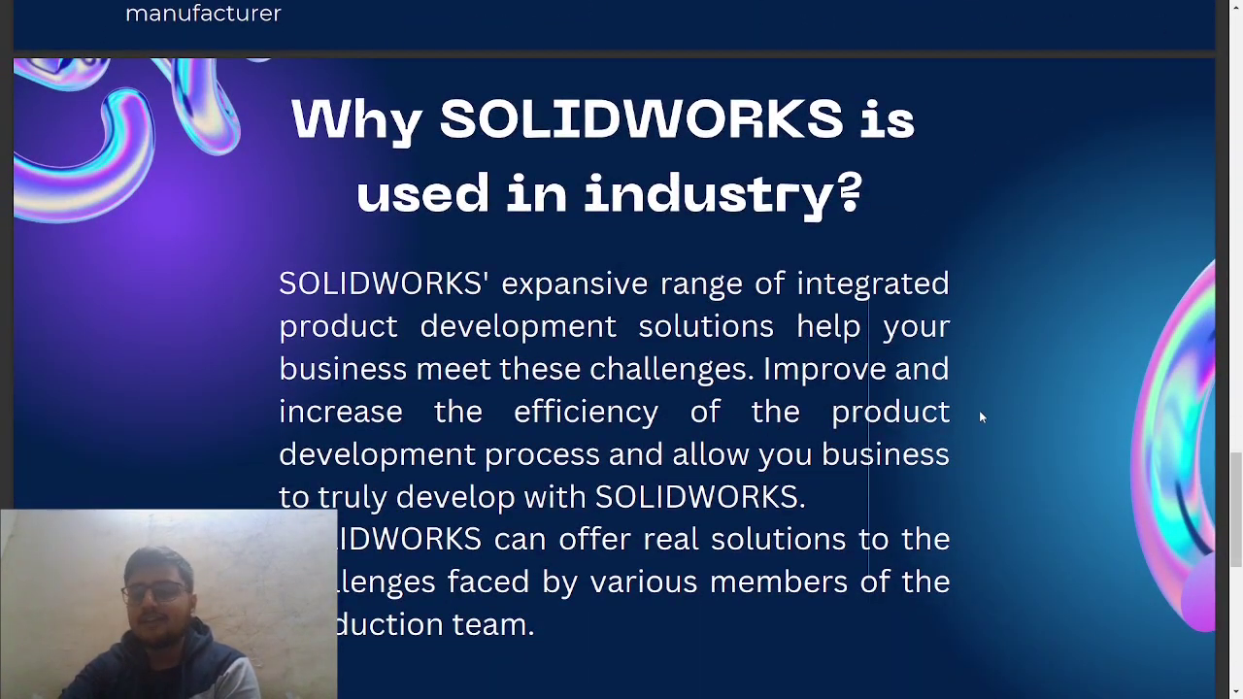
pyautogui.scroll(-1, 980, 415)
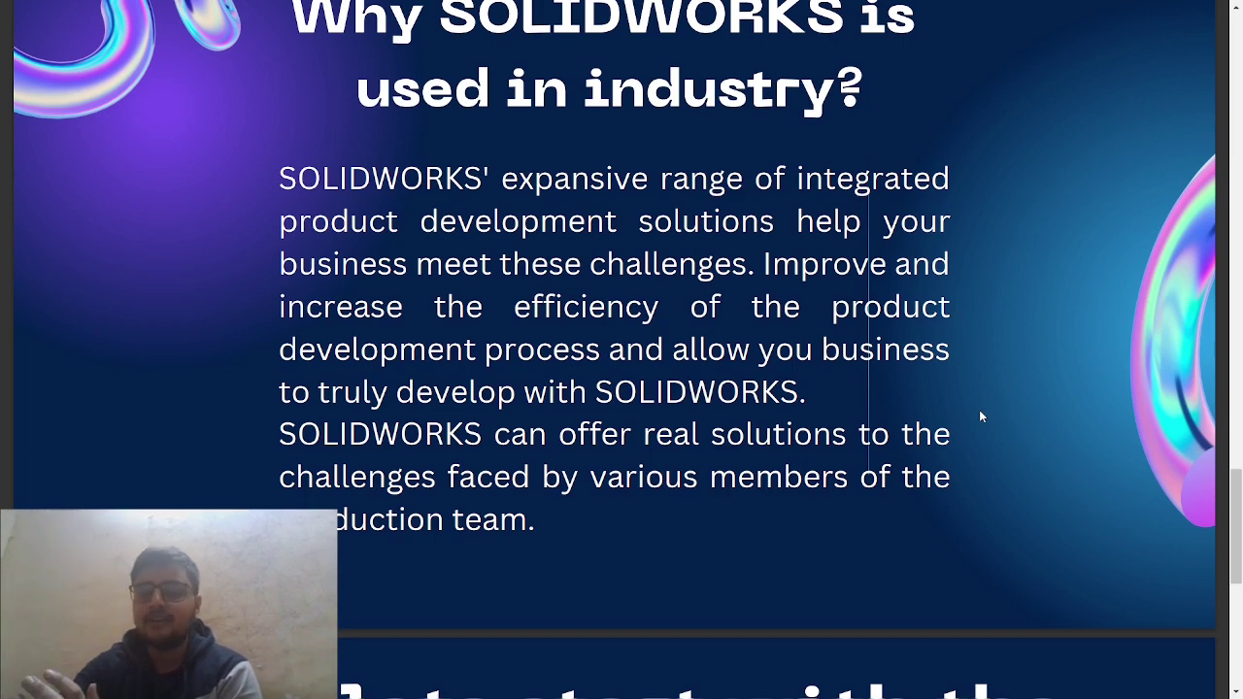
pyautogui.scroll(1, 980, 416)
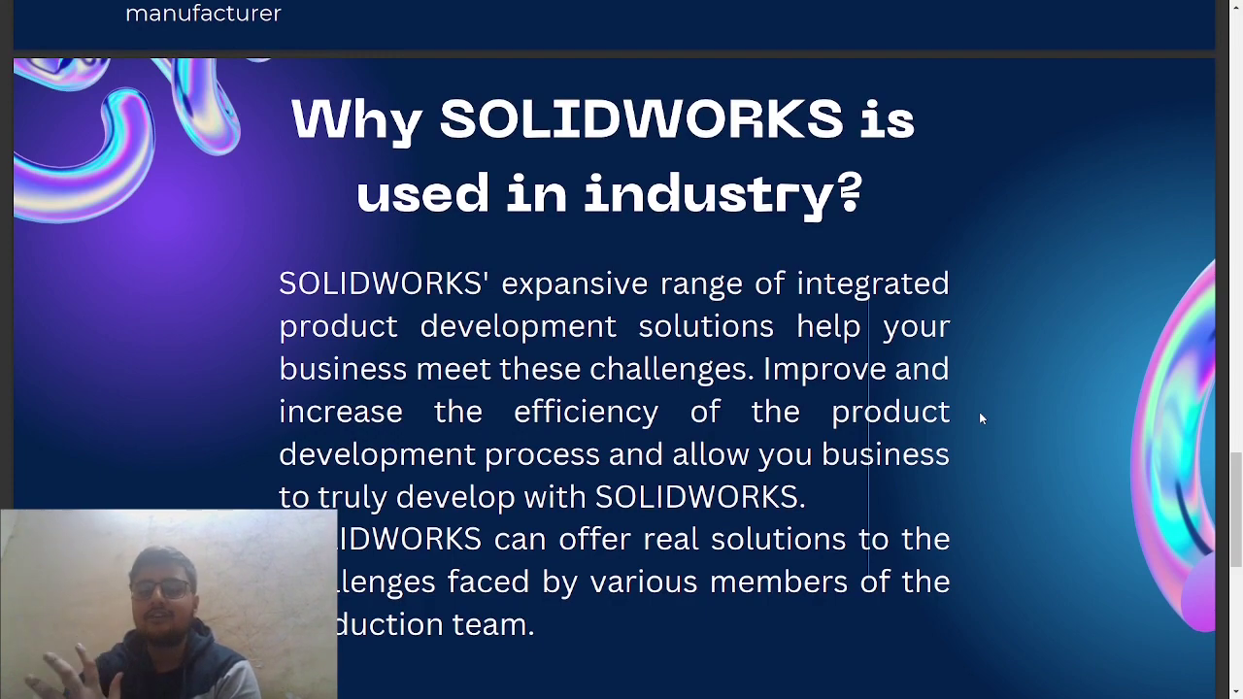
pyautogui.scroll(-7, 979, 417)
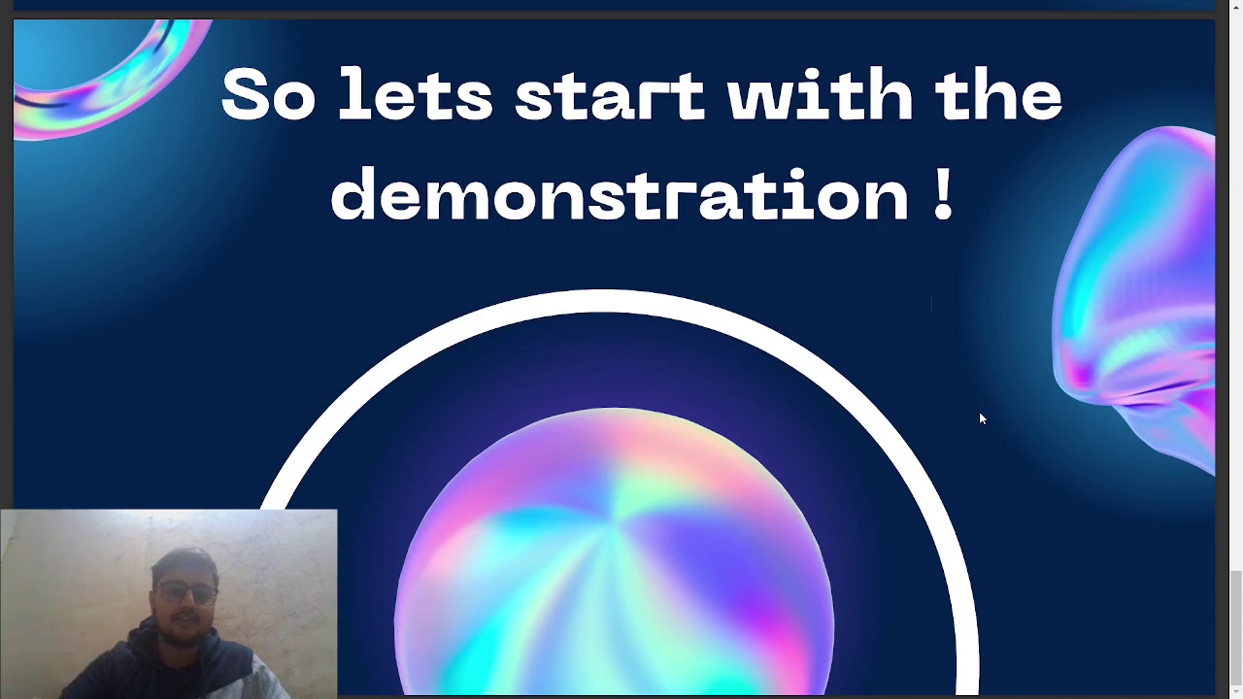
# Minimize the PDF browser and OBS windows and switch to the Assem1 assembly in SOLIDWORKS.
pyautogui.moveTo(956, 16)
pyautogui.click(1187, 12)
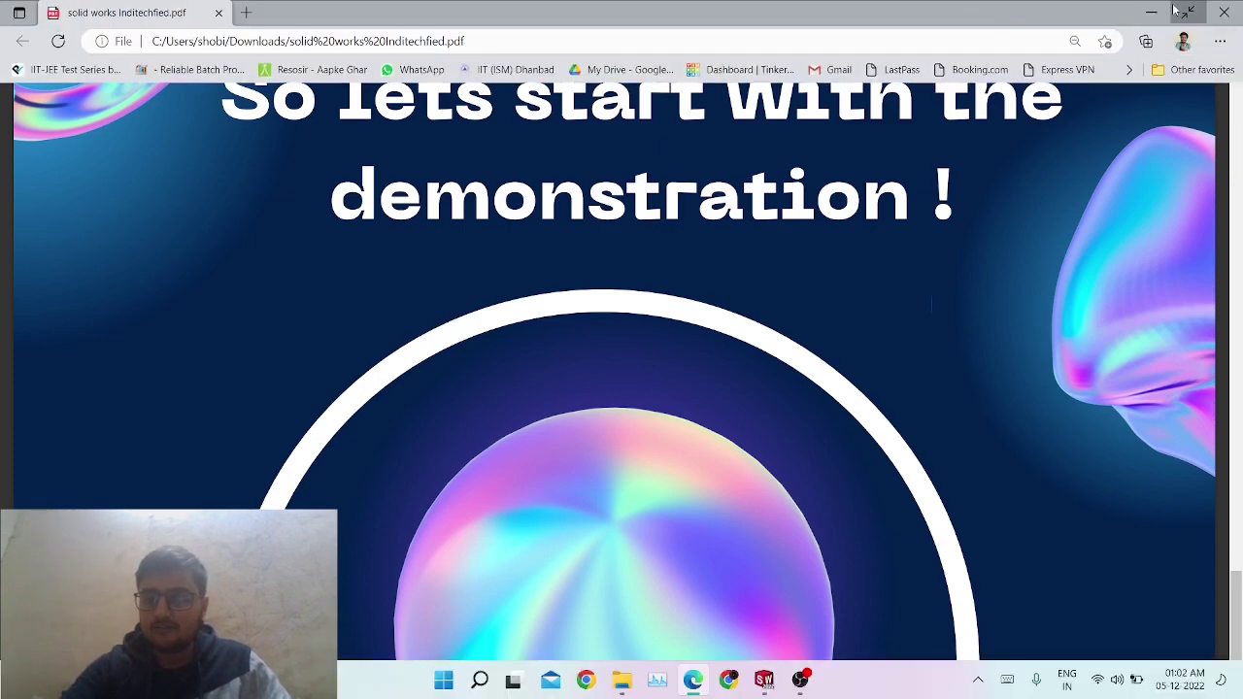
pyautogui.click(1150, 11)
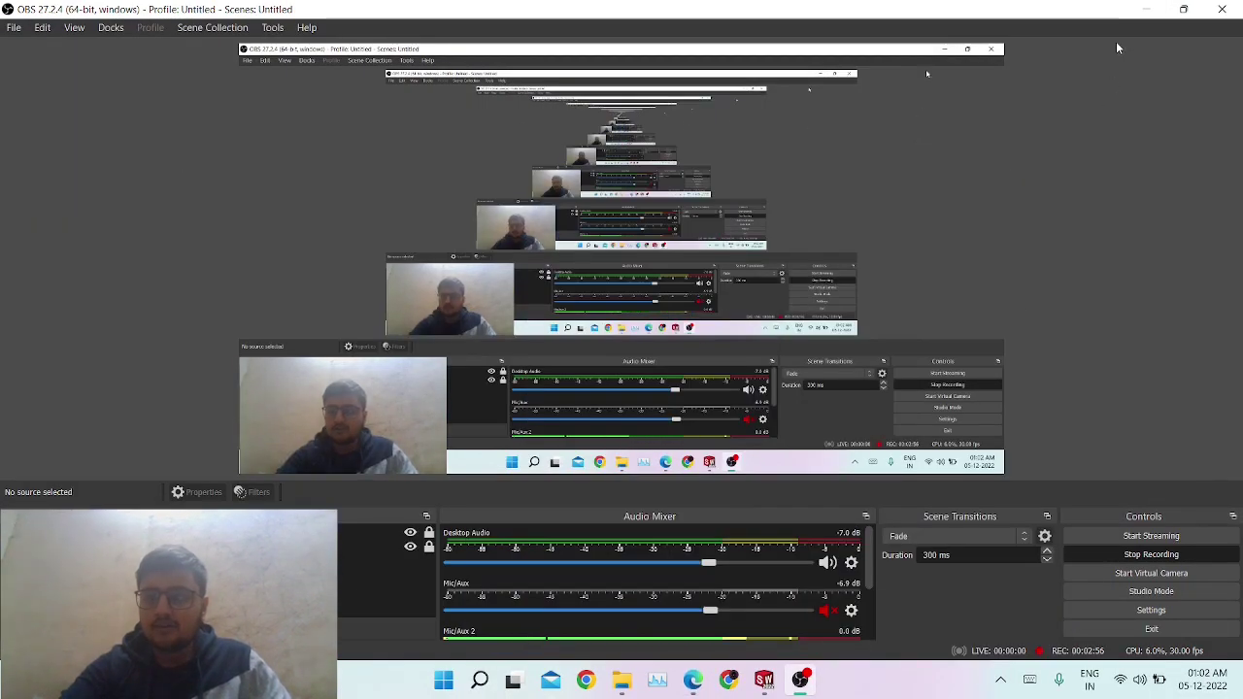
pyautogui.click(1147, 9)
pyautogui.click(771, 680)
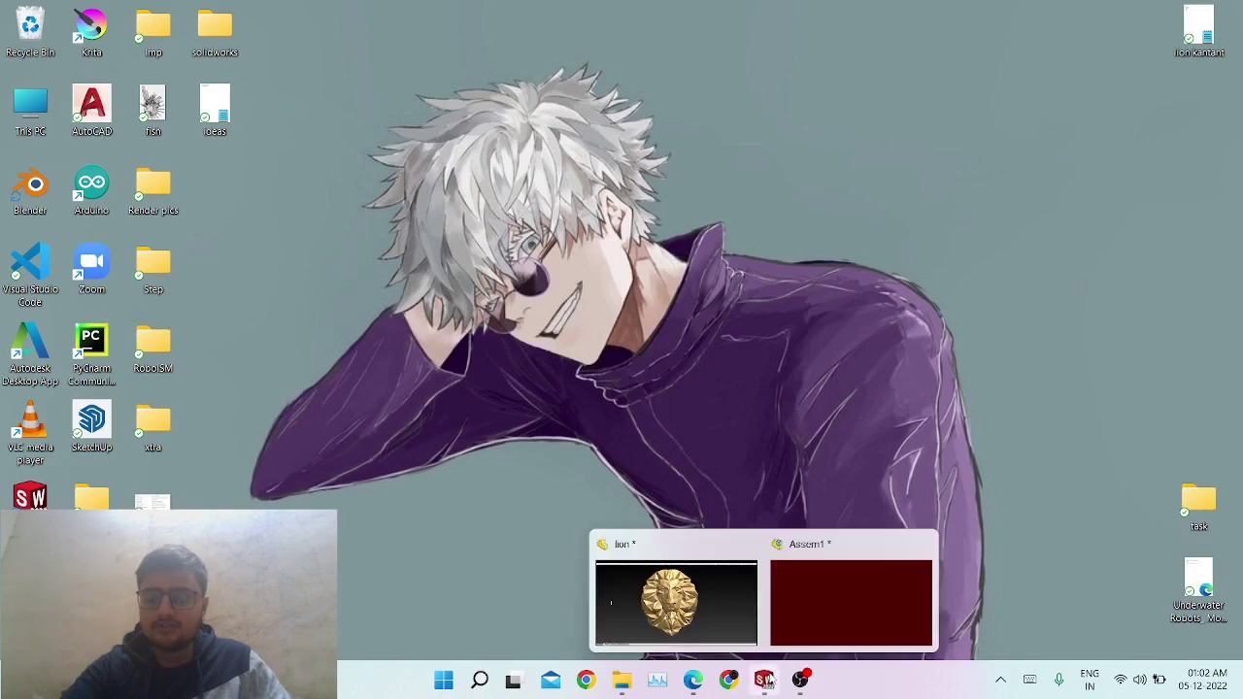
pyautogui.click(828, 599)
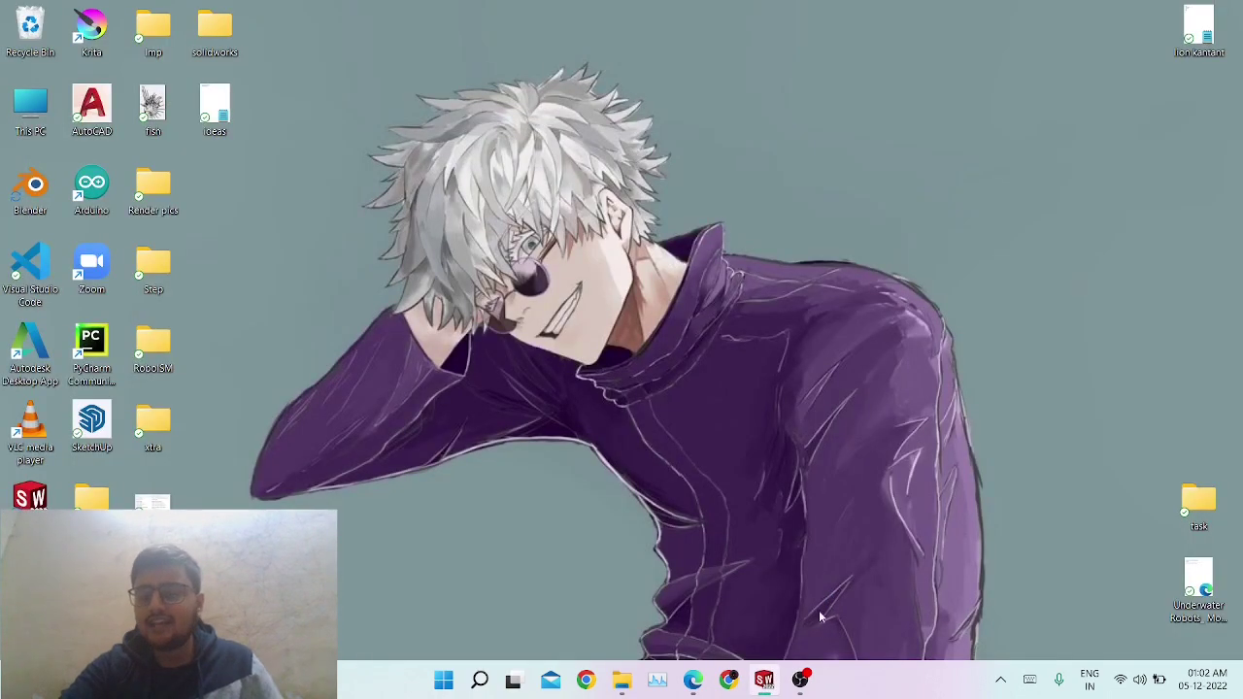
pyautogui.moveTo(763, 679)
pyautogui.click(800, 639)
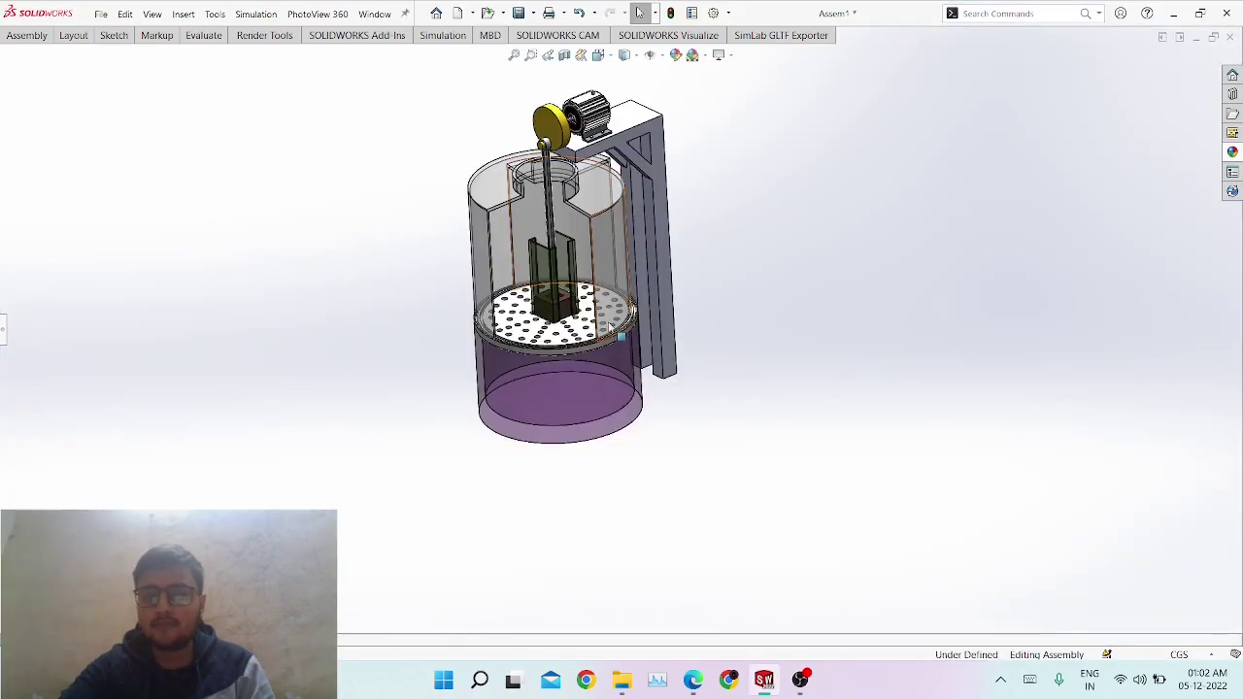
# Examine the motor-driven vessel assembly from several angles and turn the yellow wheel to move its connecting rod.
pyautogui.scroll(-1, 601, 313)
pyautogui.scroll(3, 622, 320)
pyautogui.moveTo(531, 305); pyautogui.dragTo(575, 313, button='middle')
pyautogui.scroll(-3, 583, 240)
pyautogui.click(575, 314)
pyautogui.moveTo(574, 314)
pyautogui.mouseDown()
pyautogui.moveTo(527, 316)
pyautogui.moveTo(576, 317)
pyautogui.mouseUp()
pyautogui.moveTo(576, 317); pyautogui.dragTo(505, 287, button='middle')
pyautogui.scroll(-3, 507, 289)
pyautogui.scroll(1, 529, 301)
pyautogui.moveTo(671, 340); pyautogui.dragTo(732, 330, button='middle')
pyautogui.scroll(2, 733, 331)
pyautogui.scroll(2, 733, 328)
pyautogui.scroll(-3, 720, 300)
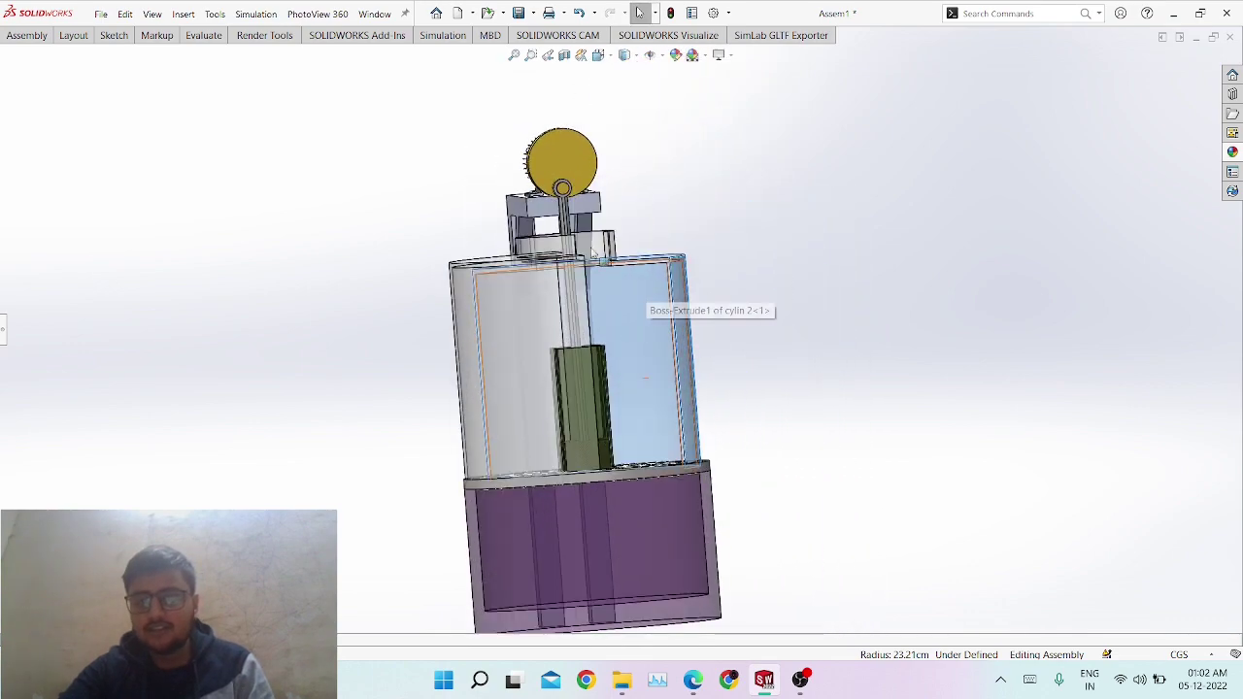
pyautogui.moveTo(565, 138); pyautogui.dragTo(604, 157)
pyautogui.moveTo(611, 286); pyautogui.dragTo(762, 497, button='middle')
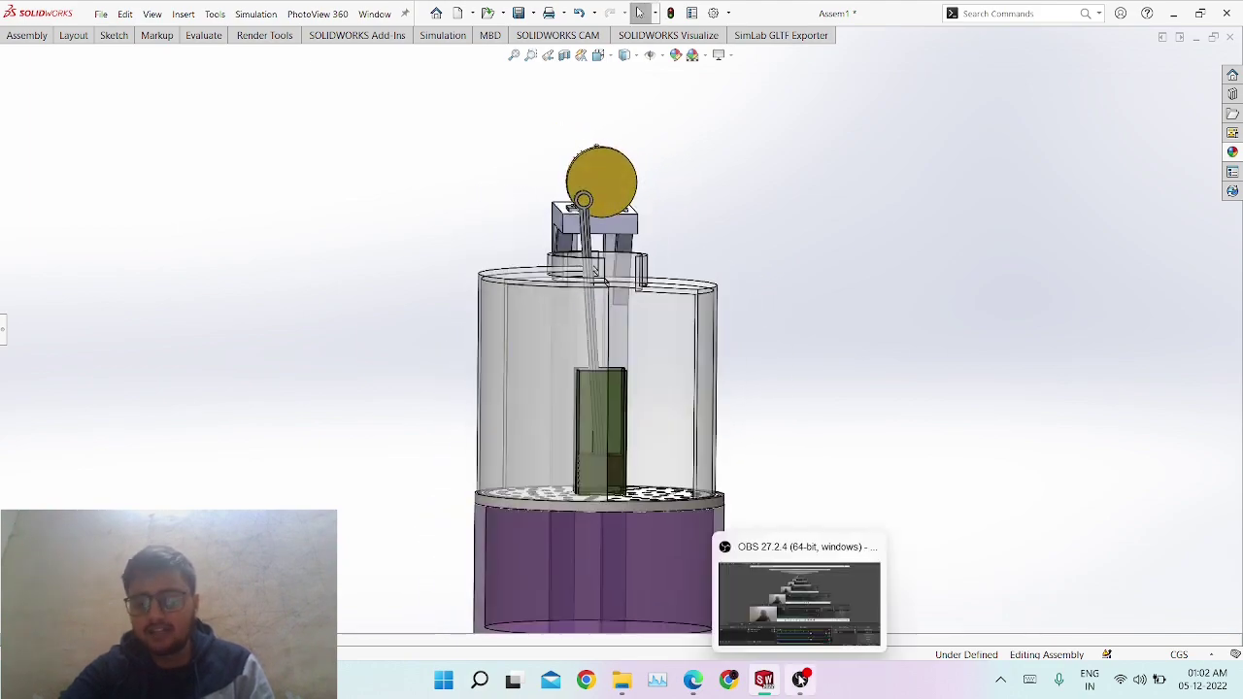
# Minimize the assembly window and switch to the open lion part.
pyautogui.moveTo(765, 680)
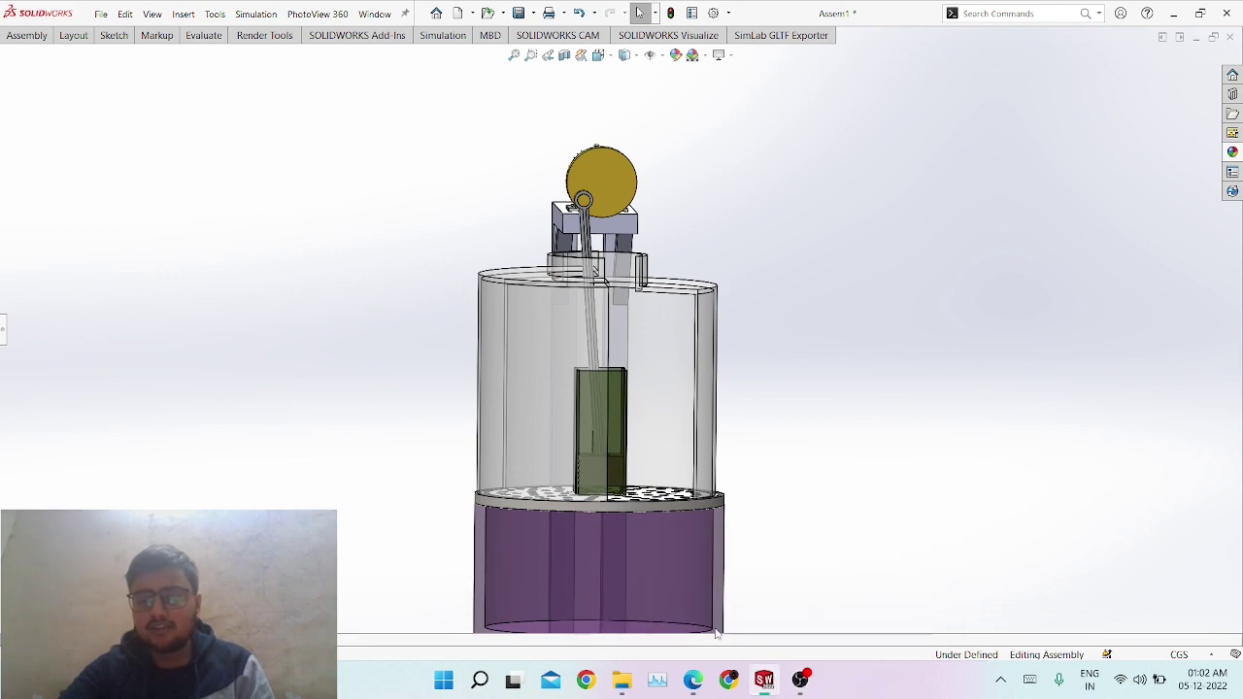
pyautogui.click(692, 603)
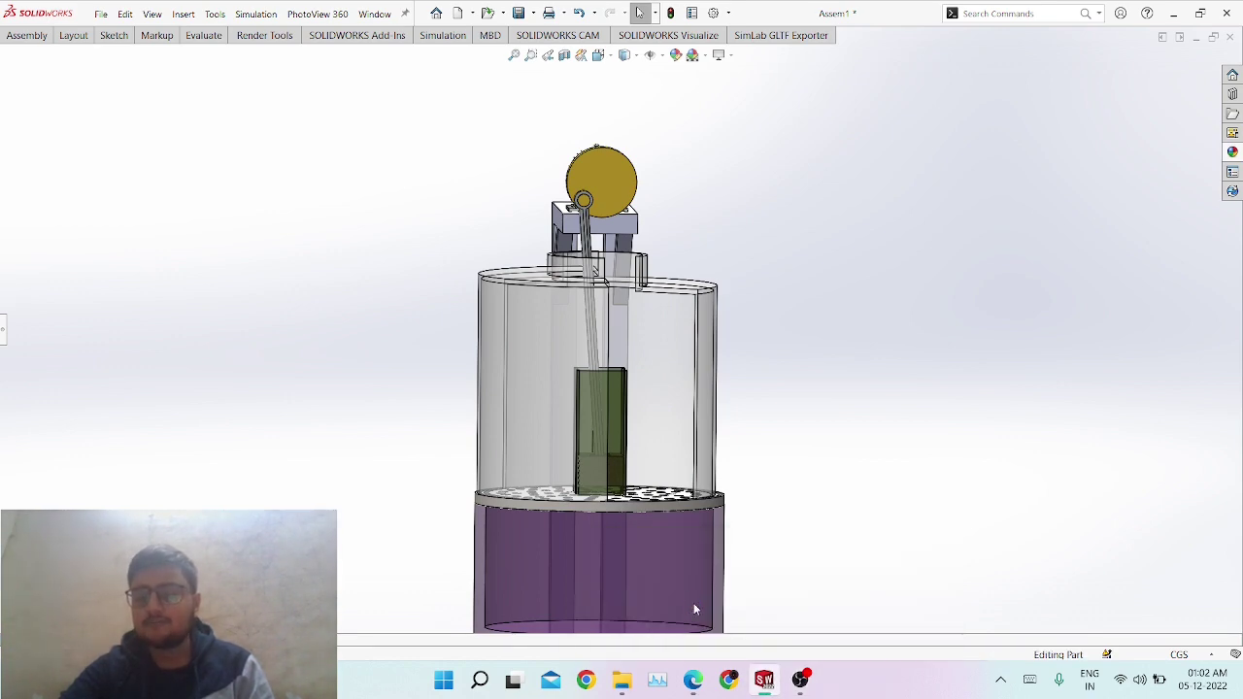
pyautogui.click(1173, 14)
pyautogui.moveTo(763, 682)
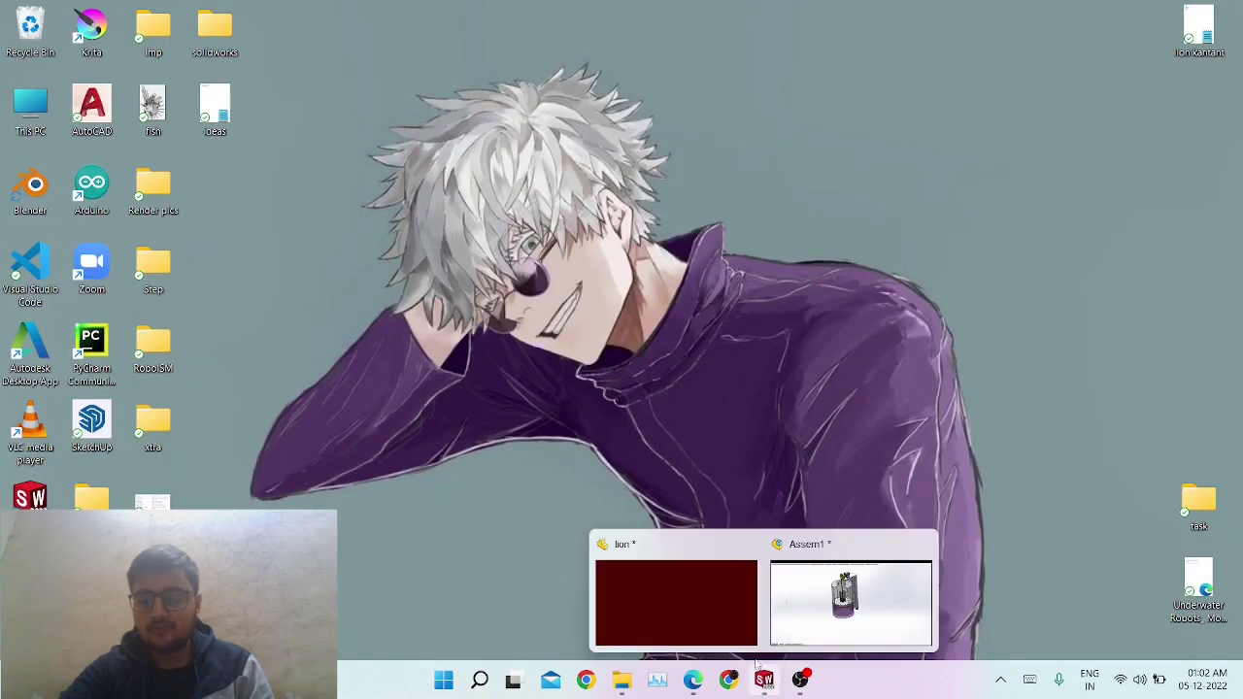
pyautogui.click(715, 607)
# Examine the faceted gold lion head from the front and sides, including close views of the eye and mane.
pyautogui.scroll(-5, 617, 403)
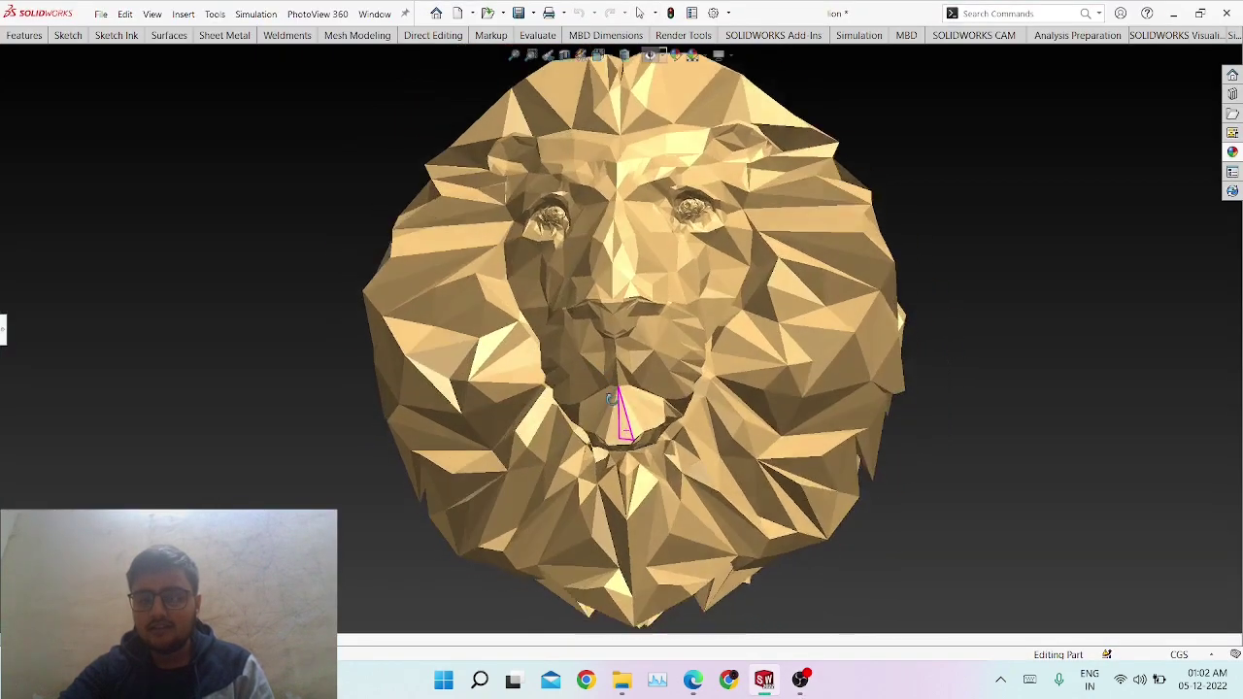
pyautogui.moveTo(611, 399); pyautogui.dragTo(608, 373, button='middle')
pyautogui.scroll(1, 692, 314)
pyautogui.scroll(-3, 692, 311)
pyautogui.moveTo(702, 307); pyautogui.dragTo(594, 295, button='middle')
pyautogui.scroll(3, 653, 254)
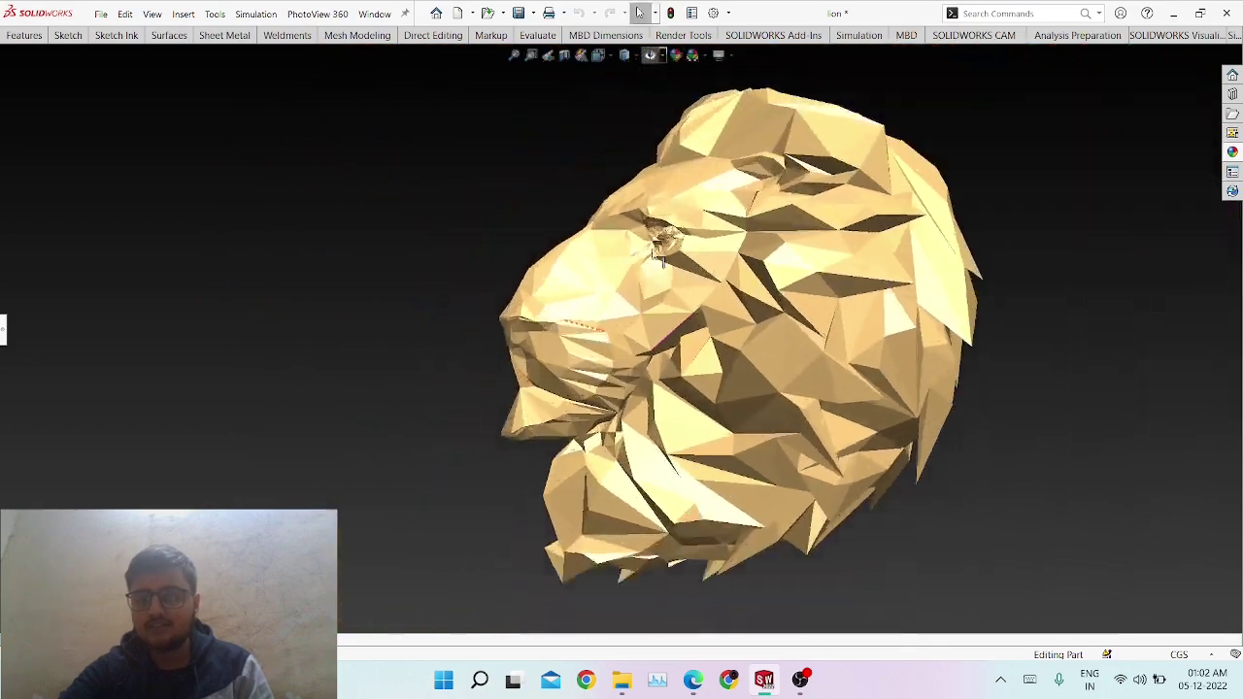
pyautogui.scroll(-2, 655, 253)
pyautogui.moveTo(655, 253); pyautogui.dragTo(765, 291, button='middle')
pyautogui.scroll(2, 769, 293)
pyautogui.scroll(-3, 612, 317)
pyautogui.scroll(4, 619, 297)
pyautogui.moveTo(563, 305); pyautogui.dragTo(563, 345, button='middle')
pyautogui.scroll(-4, 573, 297)
pyautogui.scroll(3, 679, 317)
pyautogui.scroll(-3, 461, 272)
pyautogui.moveTo(460, 272); pyautogui.dragTo(621, 224, button='middle')
pyautogui.scroll(4, 380, 301)
pyautogui.scroll(-3, 350, 303)
pyautogui.scroll(-2, 356, 394)
pyautogui.scroll(2, 340, 408)
pyautogui.moveTo(309, 430); pyautogui.dragTo(549, 390, button='middle')
pyautogui.scroll(2, 549, 387)
pyautogui.scroll(-4, 374, 379)
pyautogui.scroll(2, 607, 335)
pyautogui.scroll(-2, 636, 345)
pyautogui.scroll(2, 353, 328)
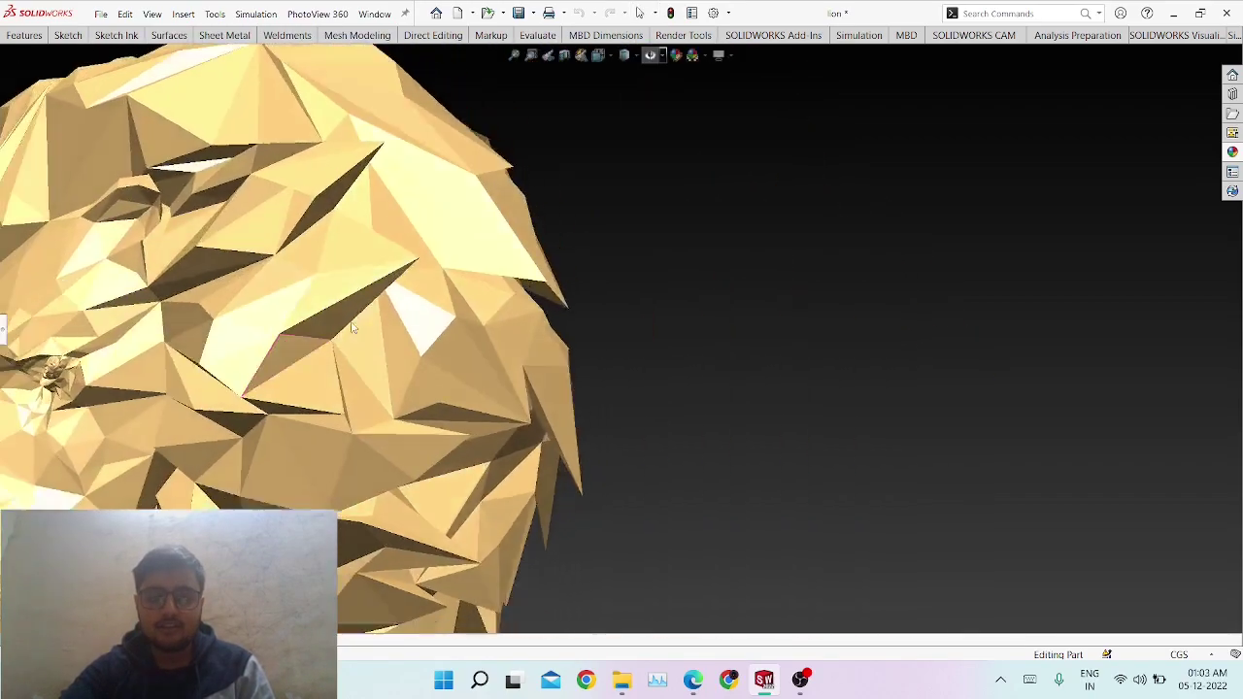
pyautogui.scroll(5, 353, 328)
pyautogui.scroll(-5, 223, 340)
pyautogui.scroll(-3, 549, 385)
pyautogui.scroll(-4, 730, 340)
pyautogui.scroll(-2, 734, 336)
pyautogui.moveTo(736, 333); pyautogui.dragTo(730, 294, button='middle')
pyautogui.scroll(8, 719, 316)
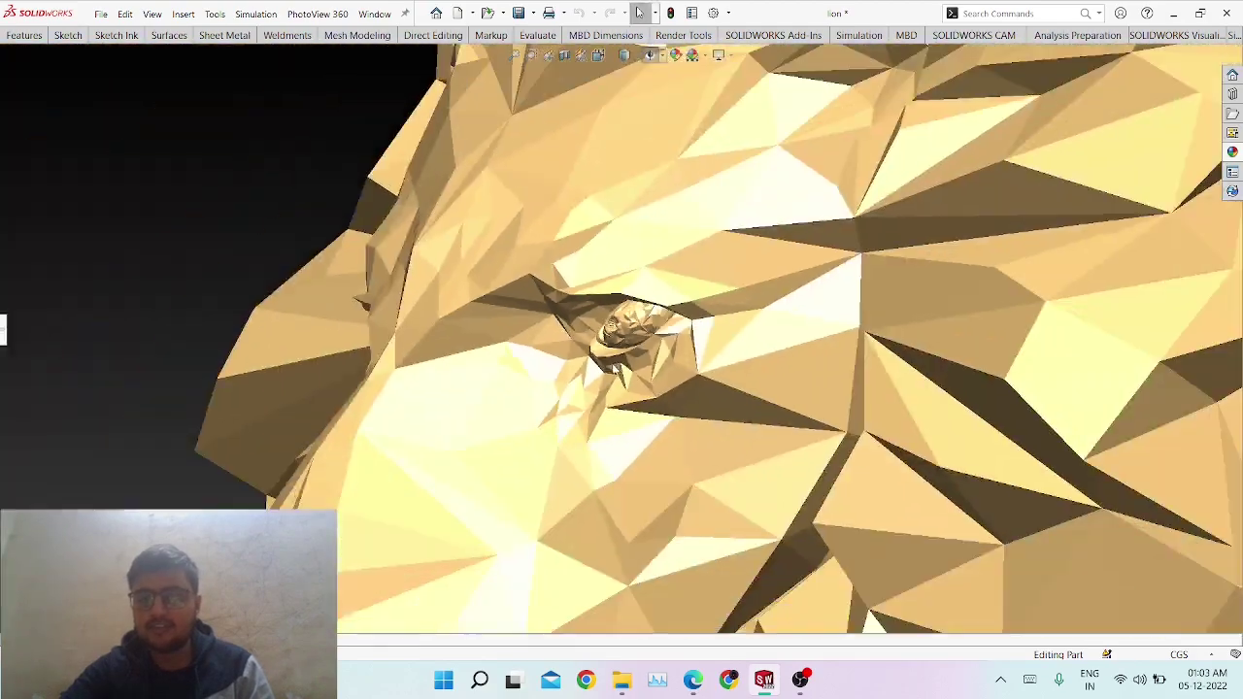
pyautogui.scroll(4, 616, 355)
pyautogui.moveTo(546, 397); pyautogui.dragTo(599, 397, button='middle')
pyautogui.scroll(-1, 428, 447)
pyautogui.scroll(2, 530, 388)
pyautogui.moveTo(525, 387); pyautogui.dragTo(556, 349, button='middle')
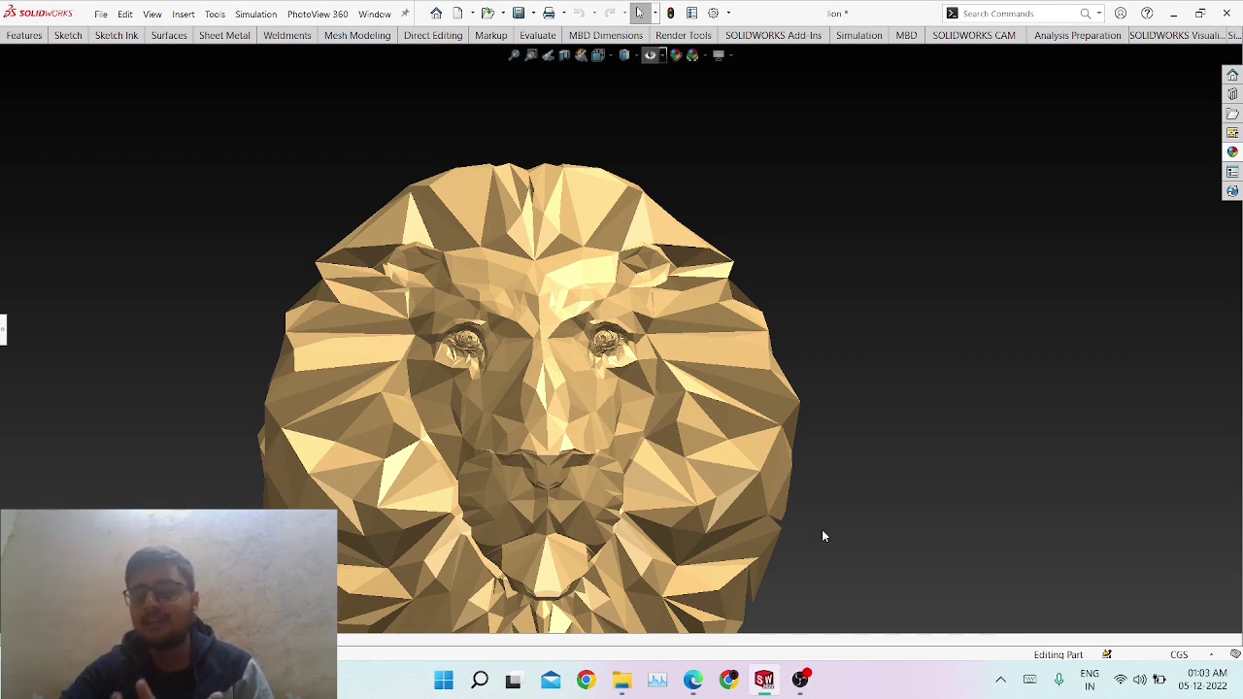
pyautogui.scroll(-3, 556, 493)
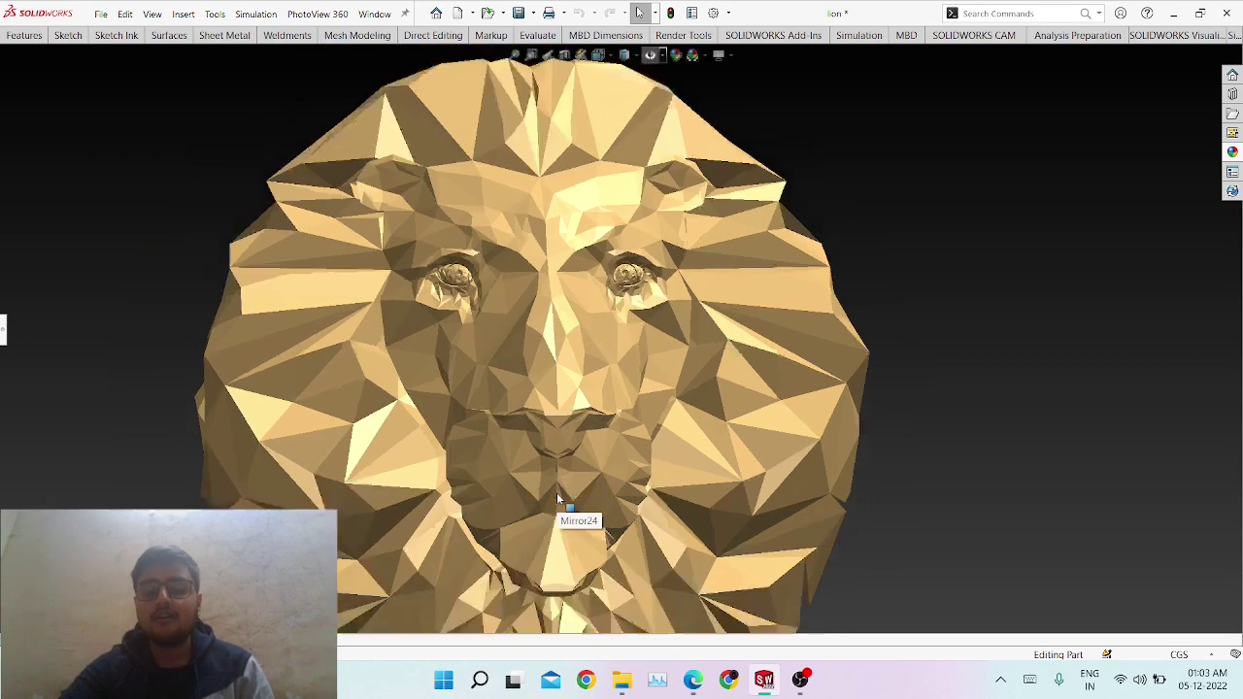
pyautogui.scroll(6, 564, 460)
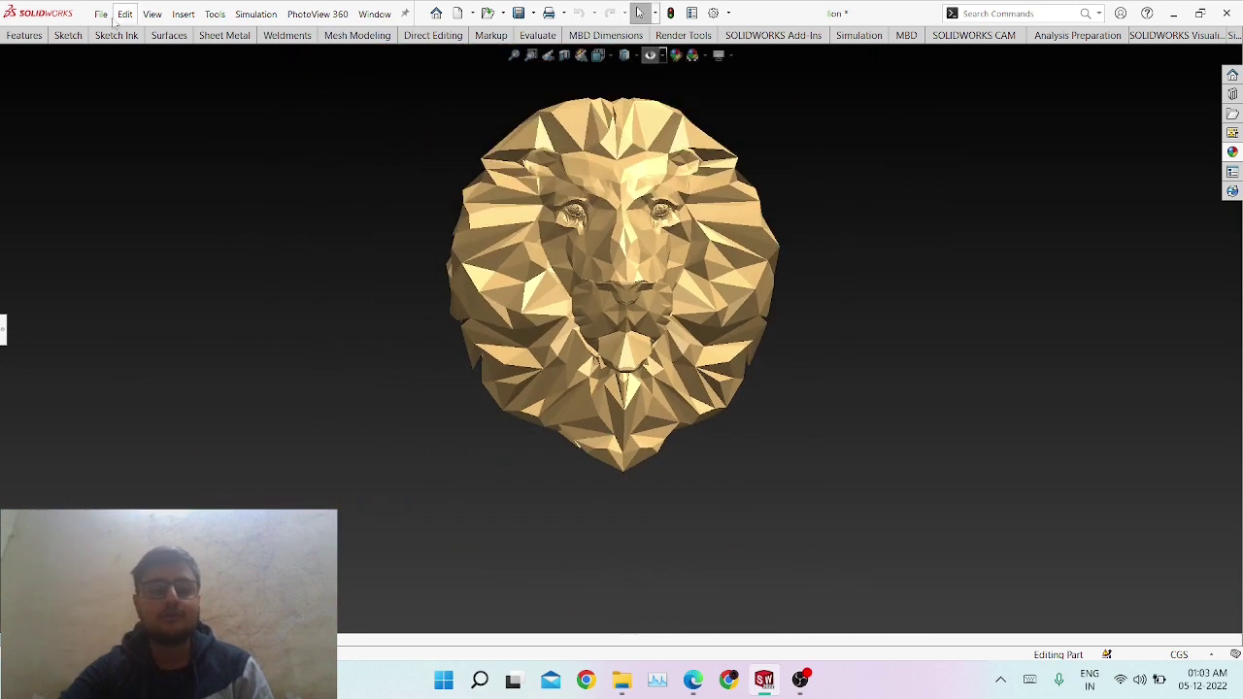
# Create a new Part document.
pyautogui.click(100, 15)
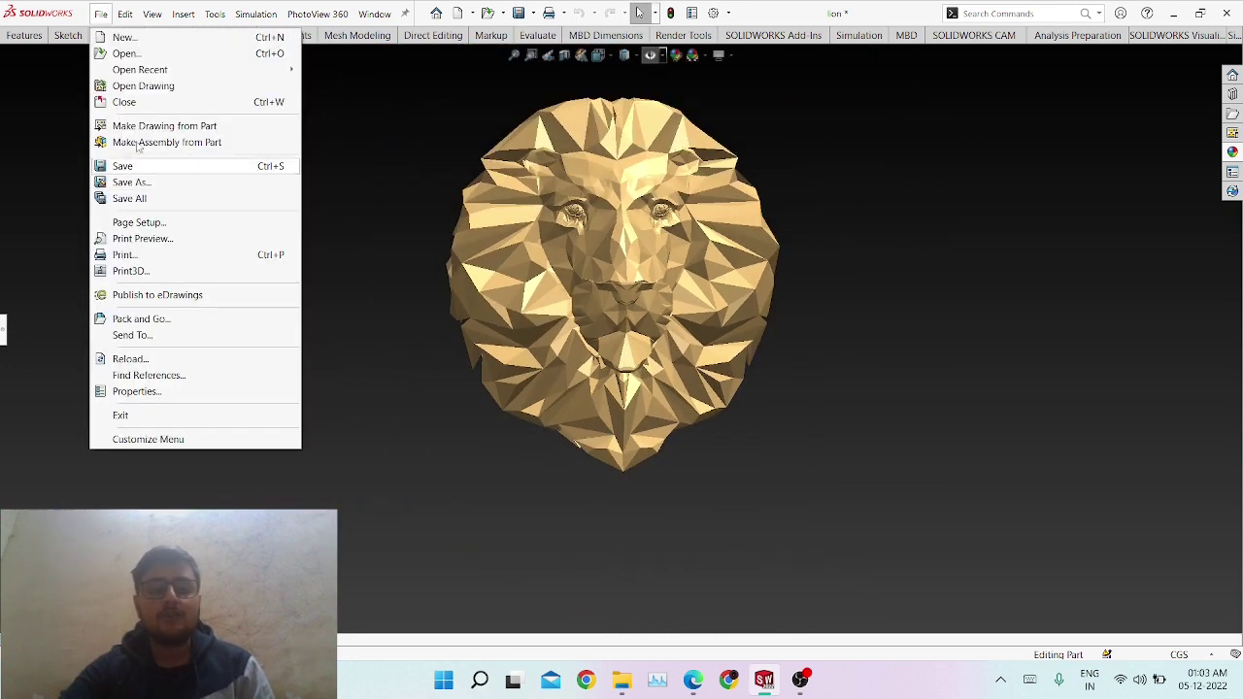
pyautogui.click(124, 37)
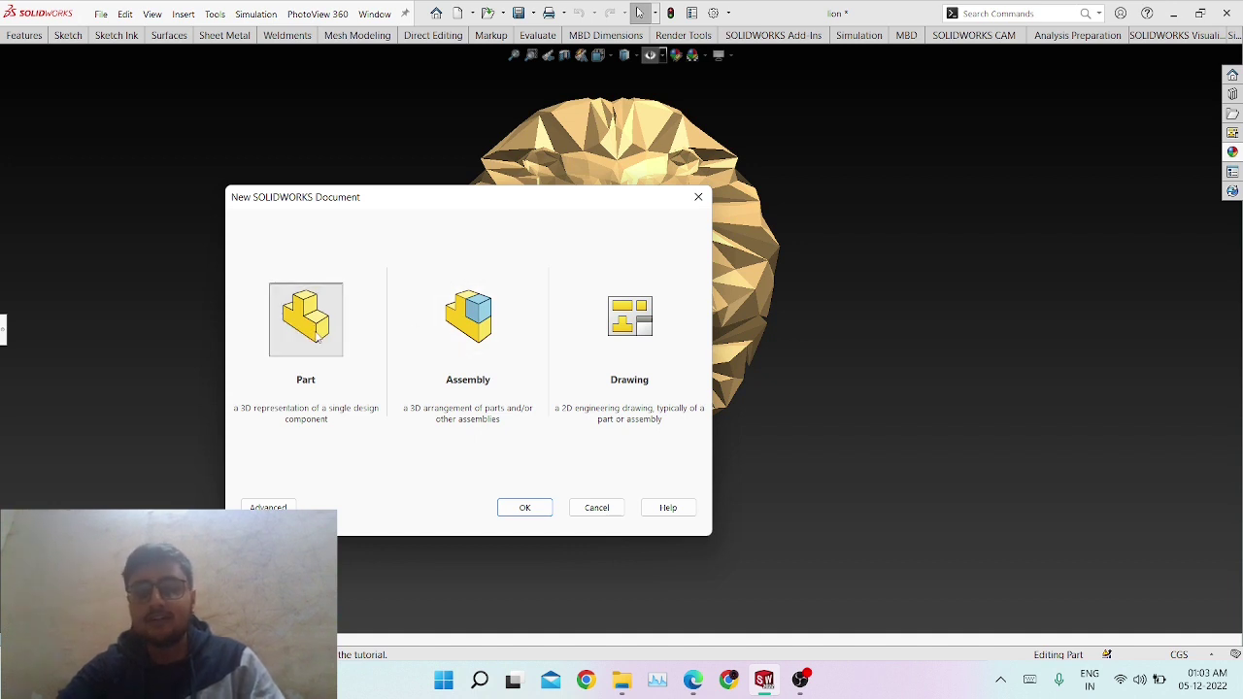
pyautogui.click(527, 508)
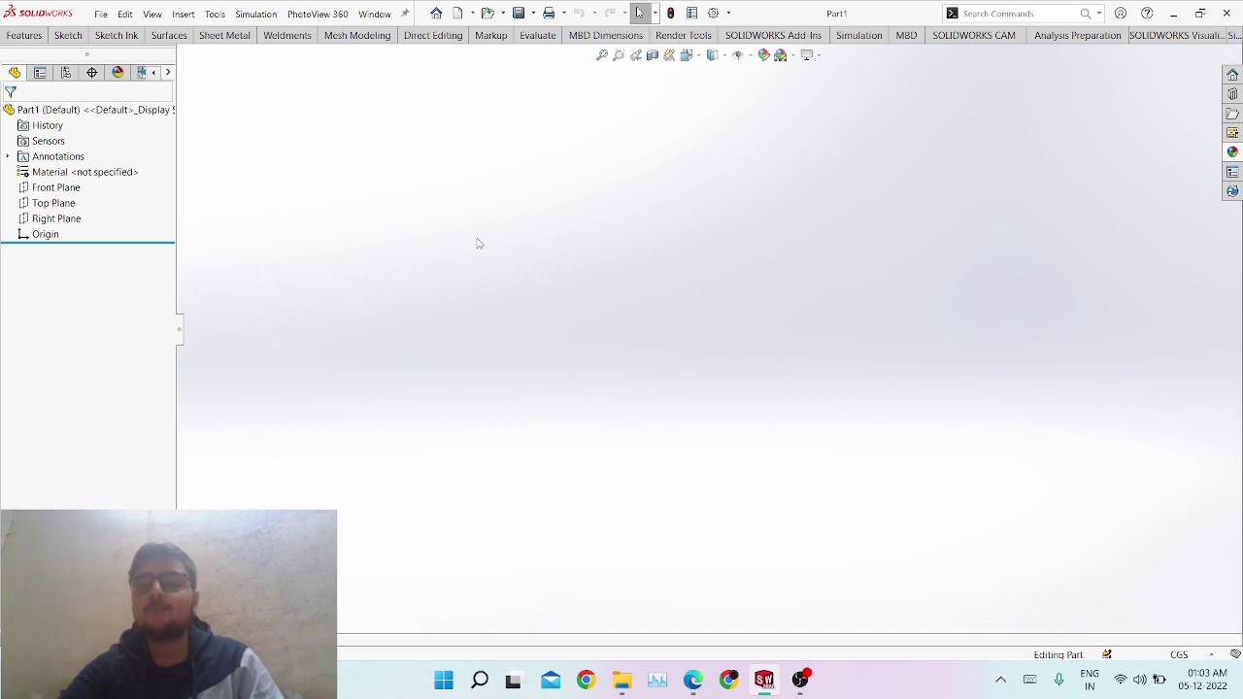
# Show the Front Plane in the graphics area and hide it again.
pyautogui.click(55, 188)
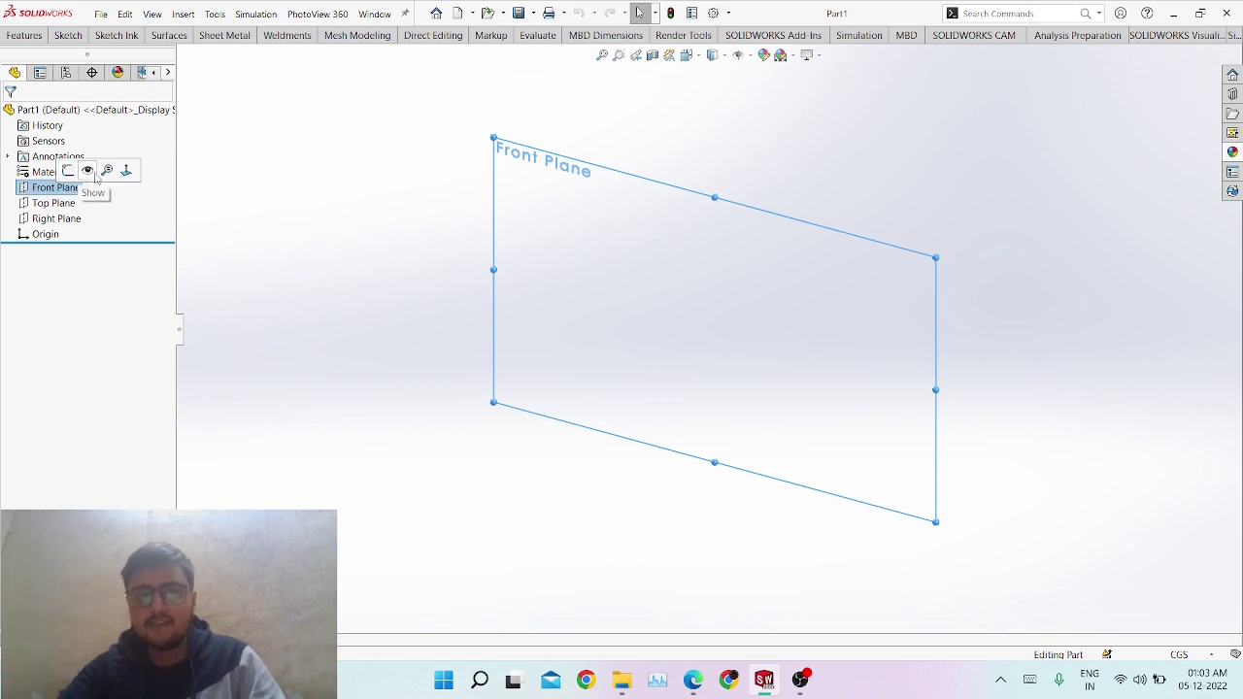
pyautogui.click(95, 177)
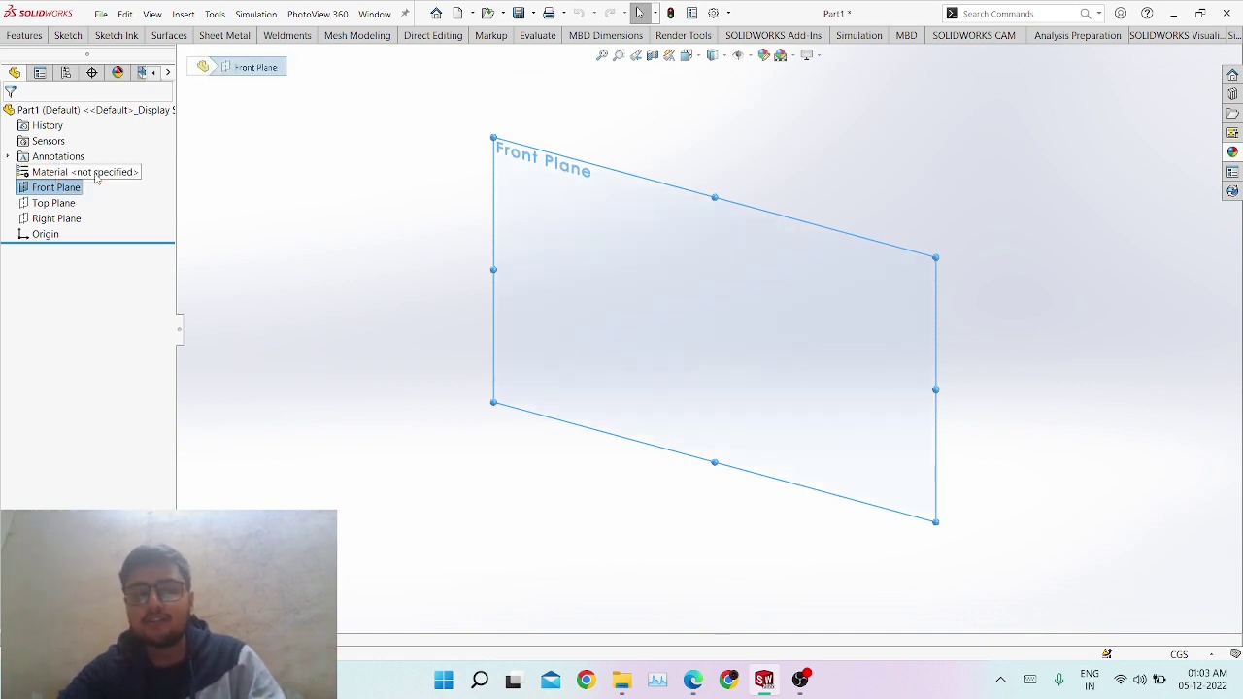
pyautogui.click(27, 188)
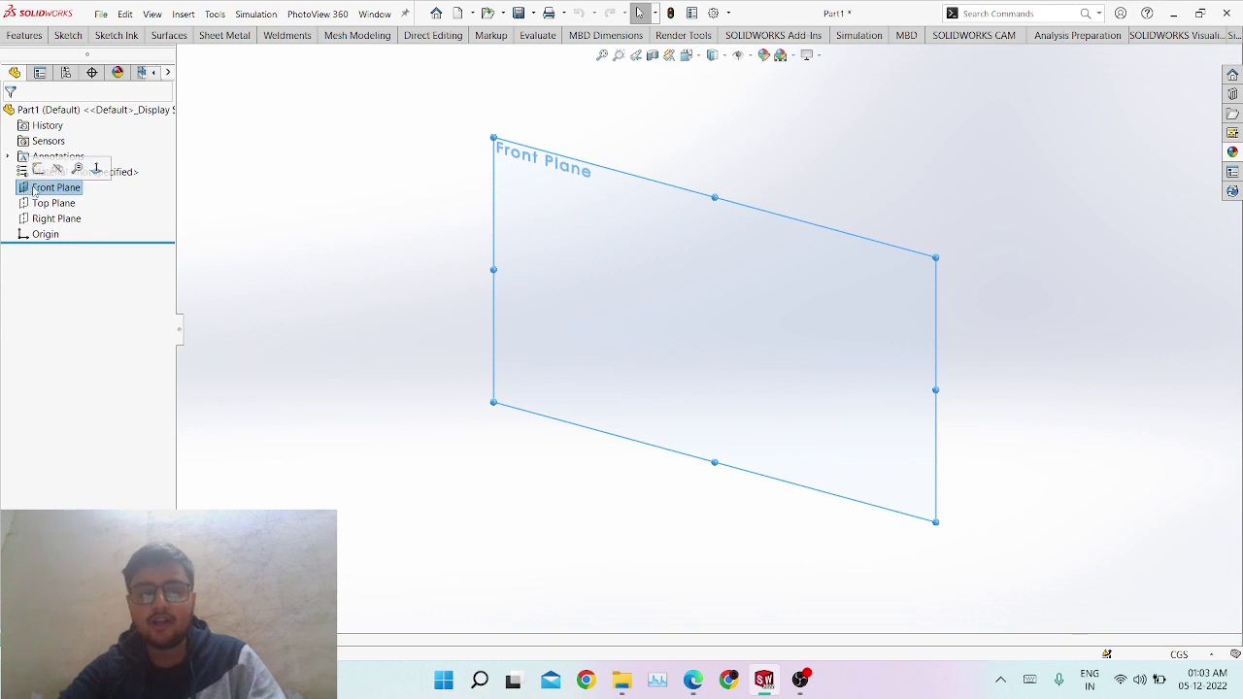
pyautogui.click(60, 170)
# Start a sketch on the Front Plane and keep the Sketch tools permanently displayed.
pyautogui.click(58, 189)
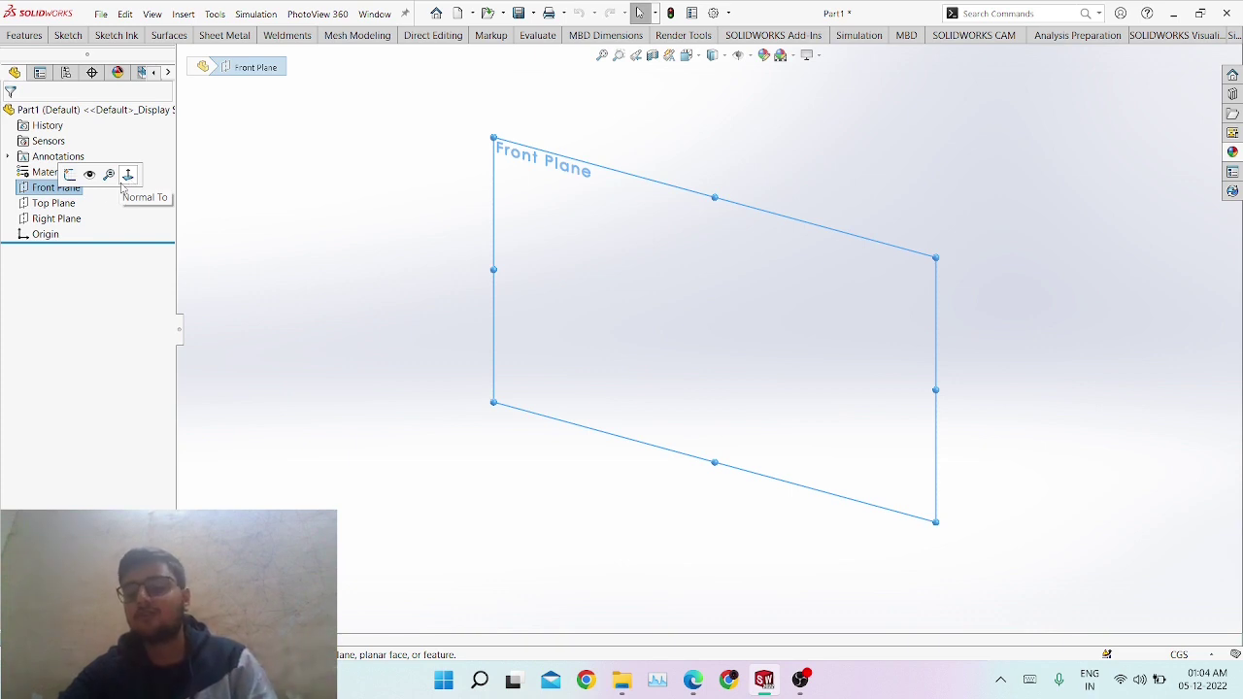
pyautogui.click(71, 174)
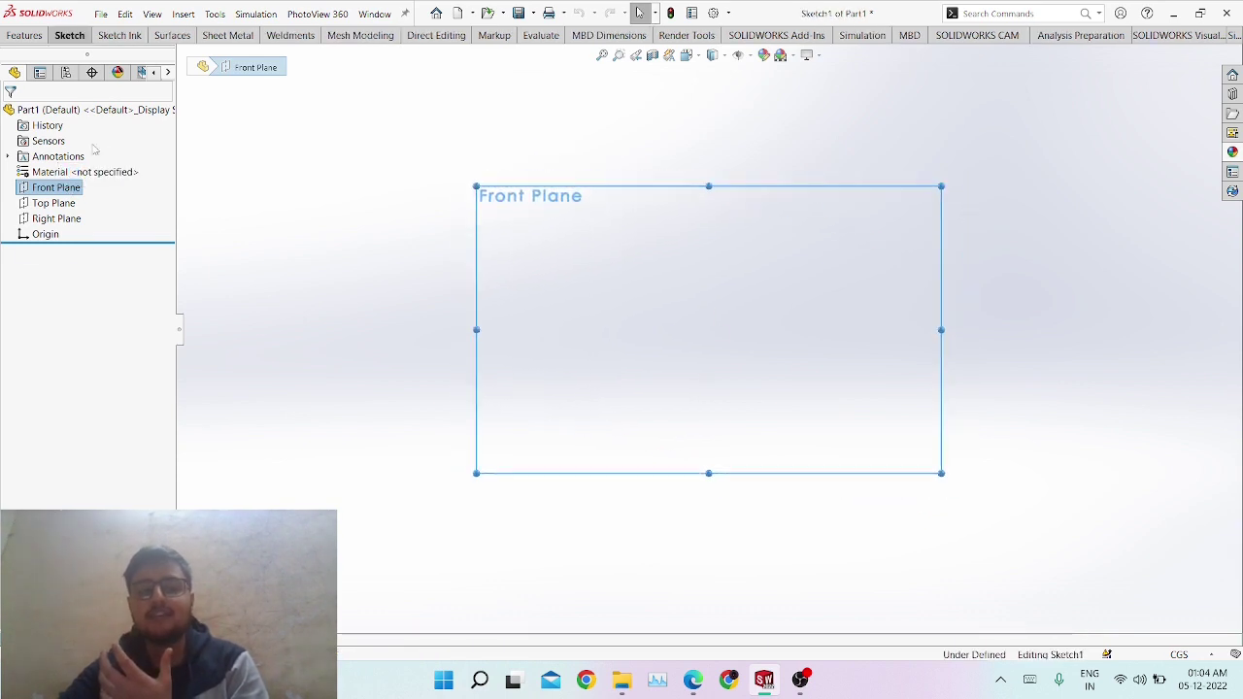
pyautogui.click(77, 39)
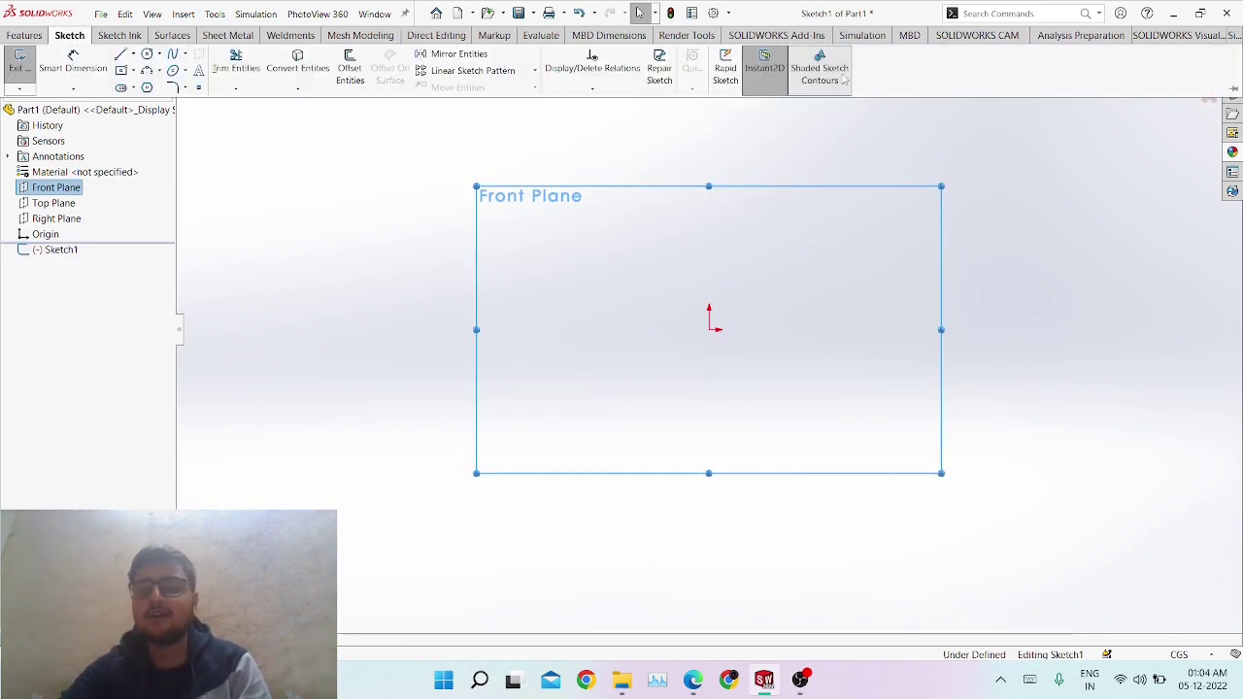
pyautogui.click(1235, 88)
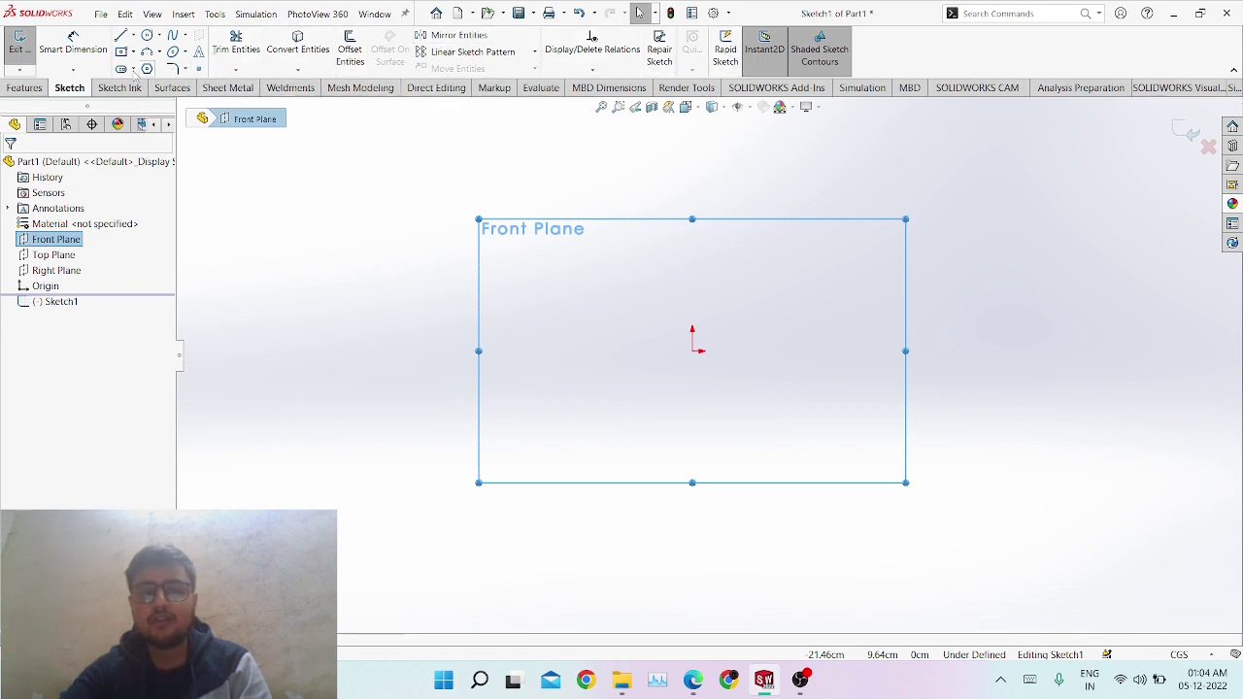
pyautogui.click(133, 35)
pyautogui.click(159, 35)
pyautogui.click(134, 52)
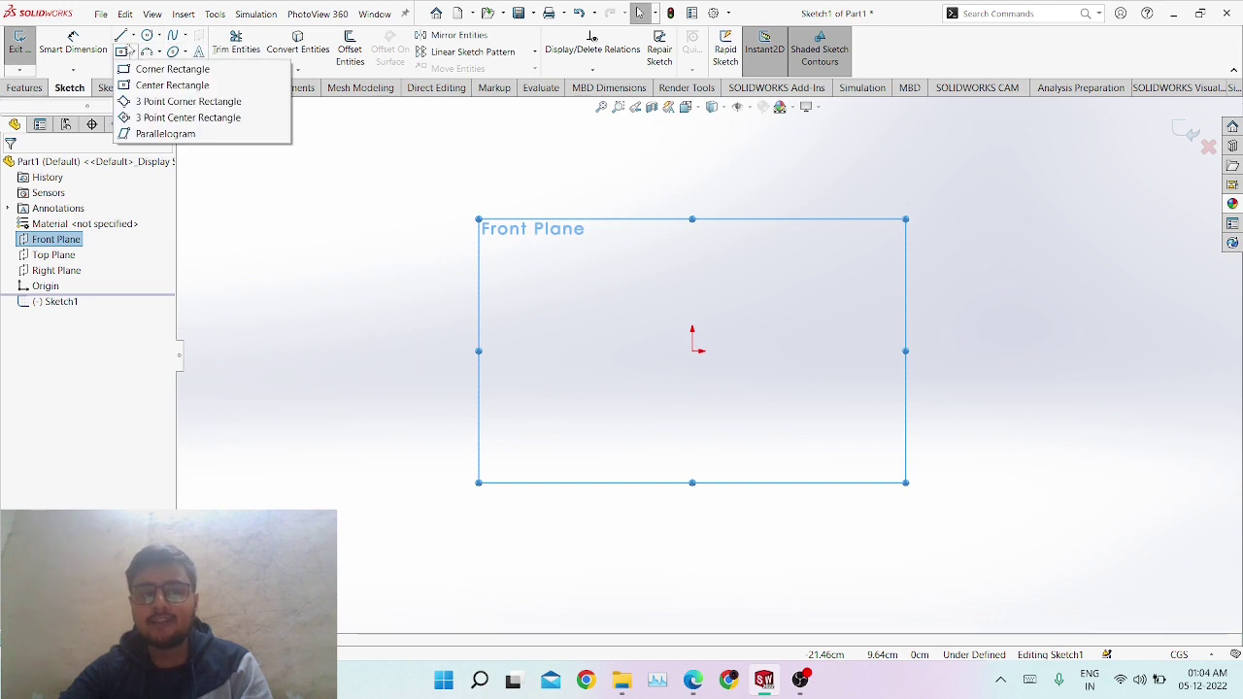
# Sketch a horizontal line about 5.4 cm long from the origin toward the left.
pyautogui.click(133, 35)
pyautogui.click(145, 53)
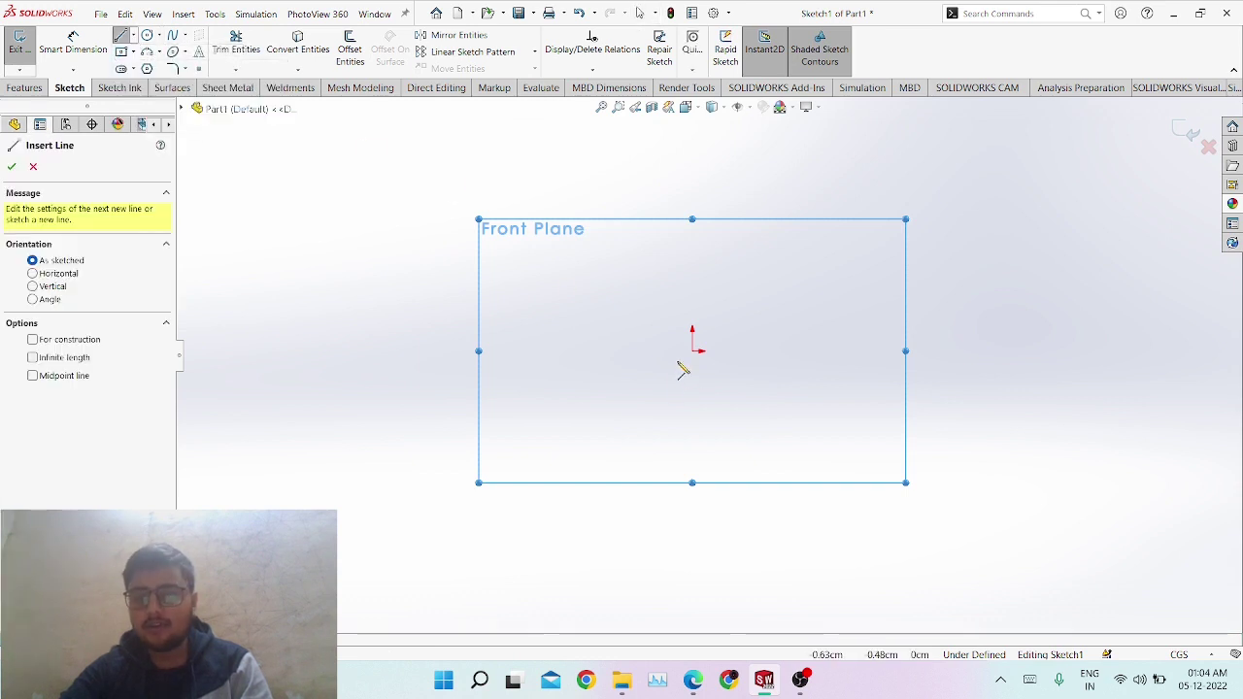
pyautogui.click(692, 352)
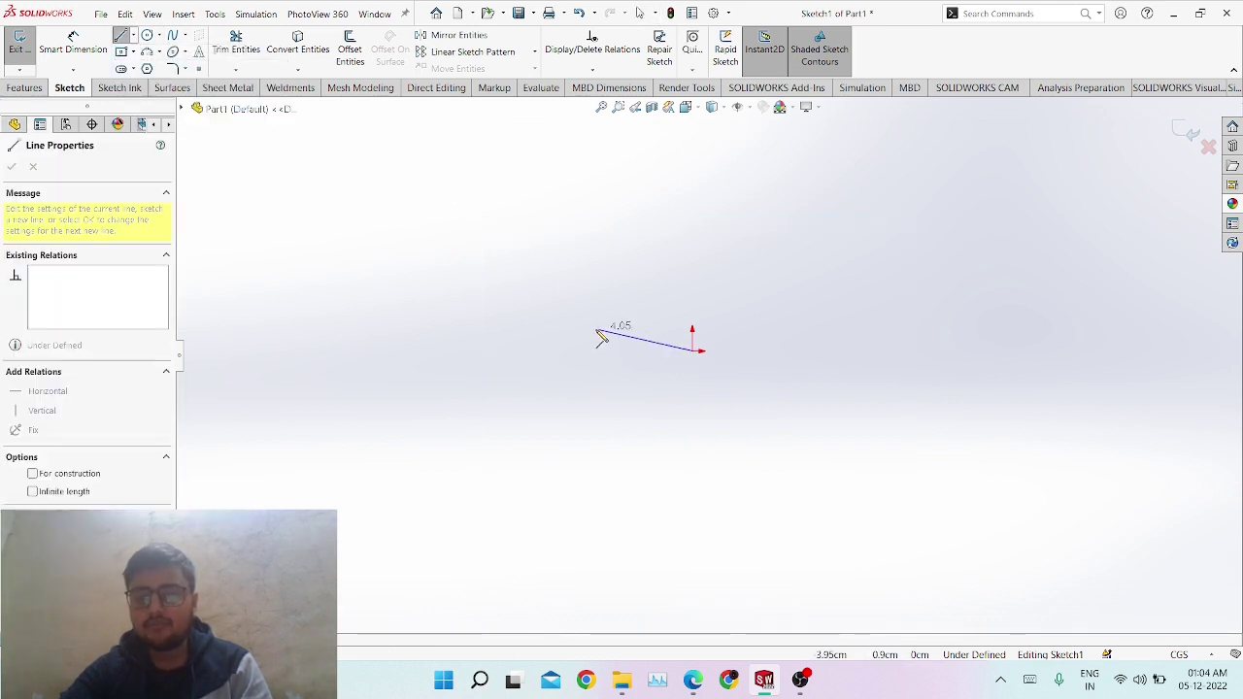
pyautogui.click(564, 351)
pyautogui.press('Escape')
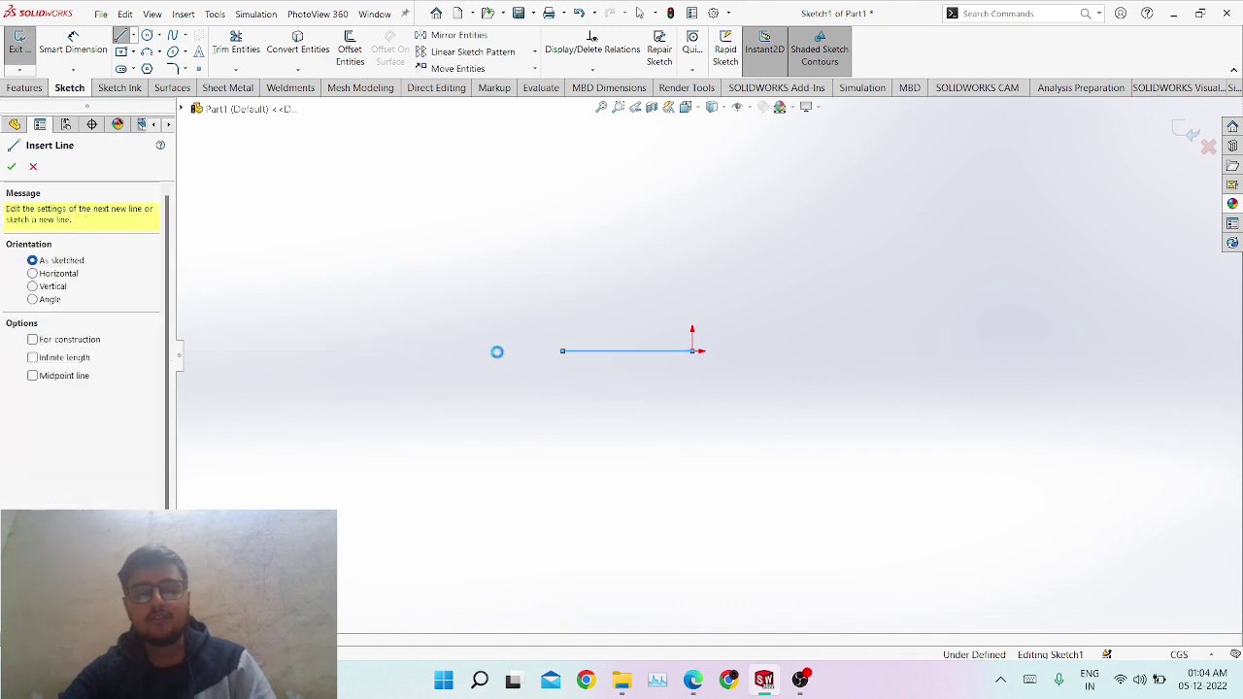
pyautogui.click(639, 12)
# Sketch a vertical centerline about 3 cm long straight down from the origin.
pyautogui.click(135, 36)
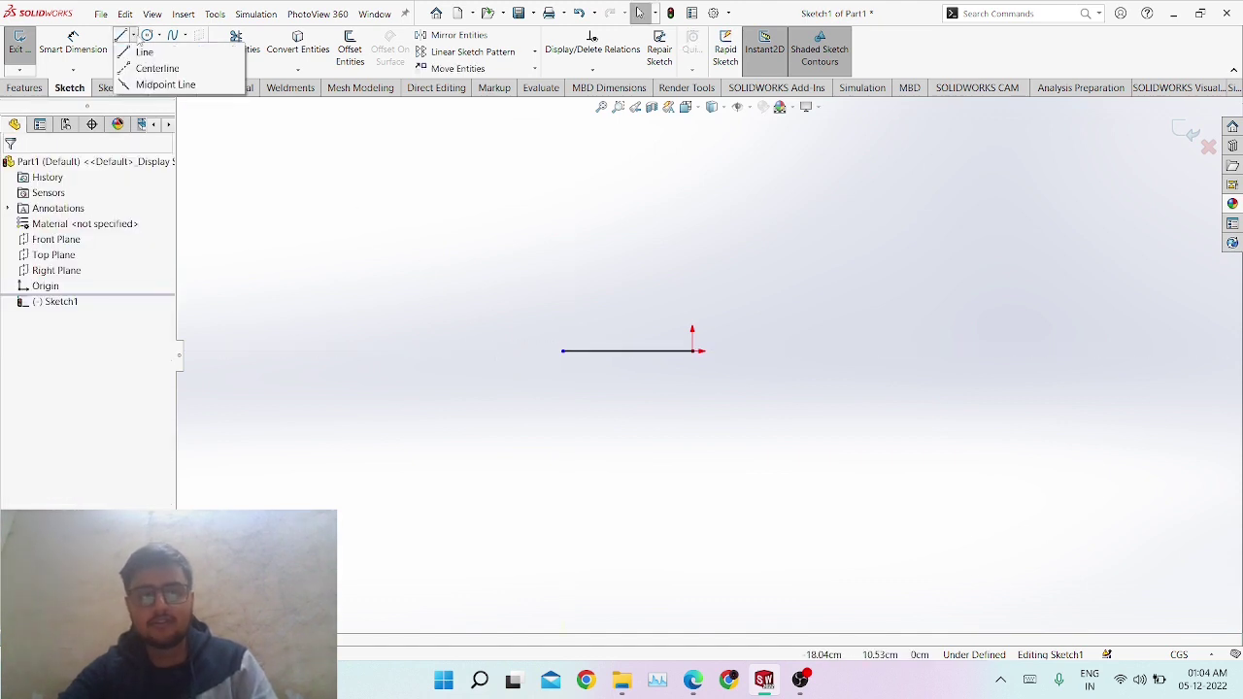
pyautogui.click(146, 66)
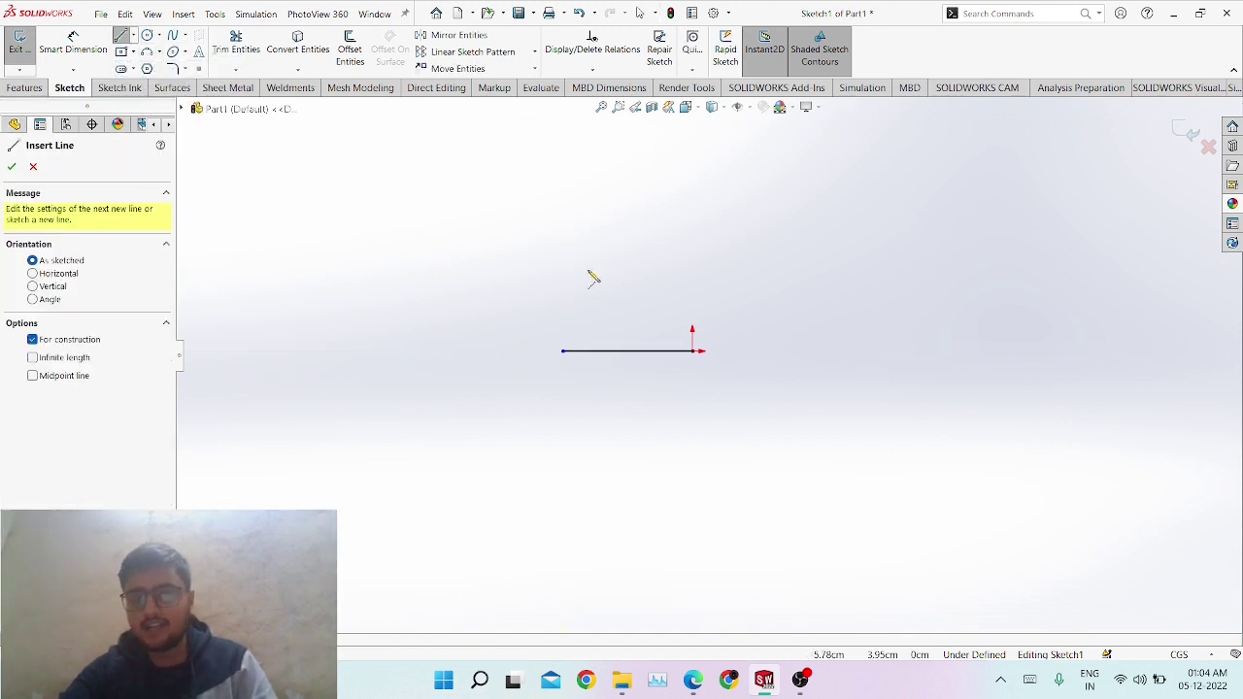
pyautogui.click(693, 351)
pyautogui.click(692, 429)
pyautogui.press('Escape')
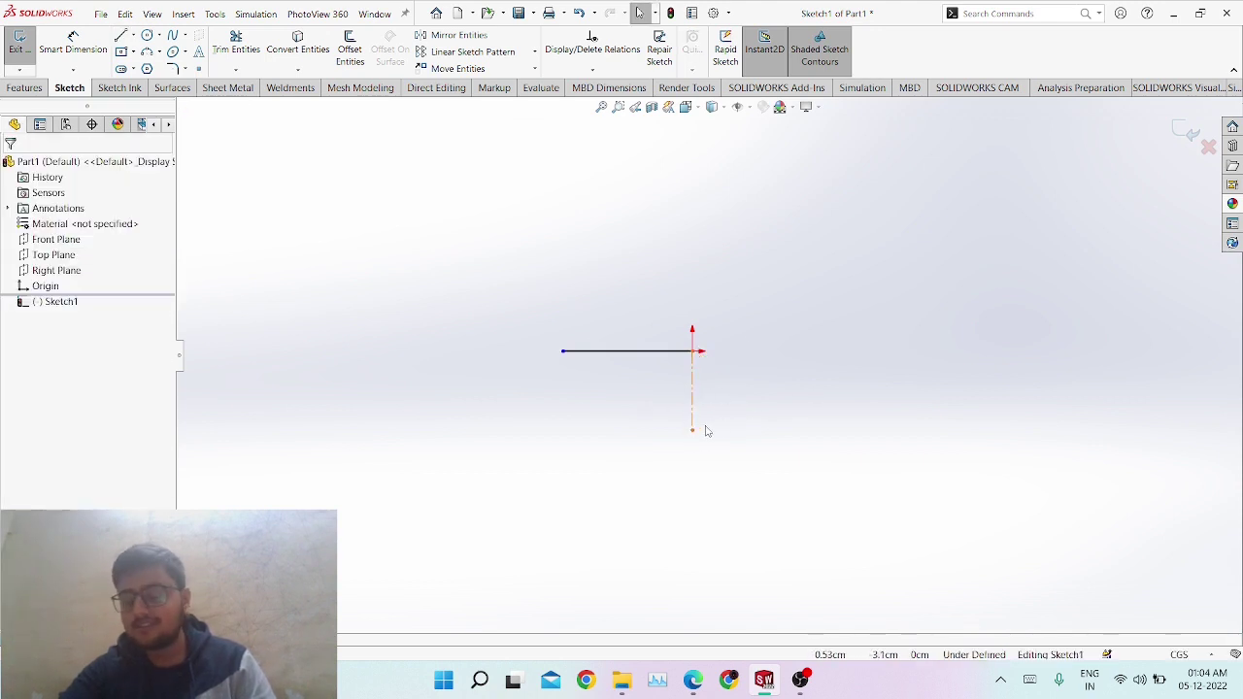
# Sketch a midpoint line centred on the origin, rising to the right at about 33° and about 23 cm long overall.
pyautogui.click(133, 36)
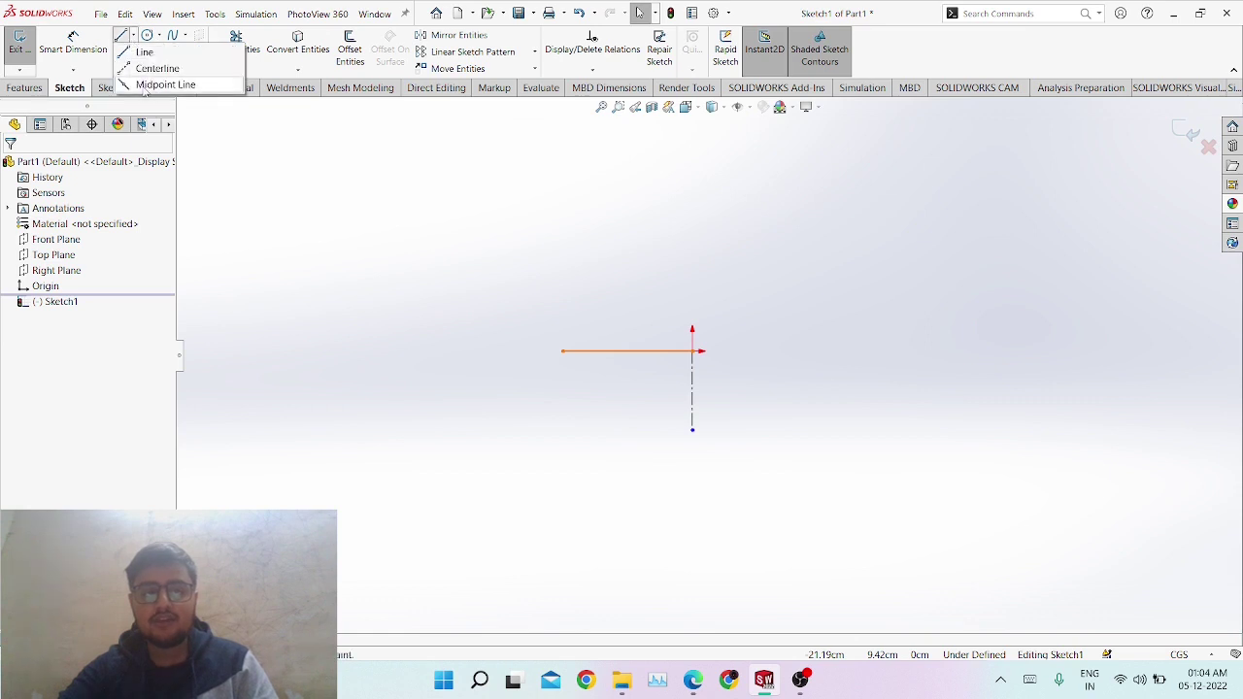
pyautogui.click(165, 83)
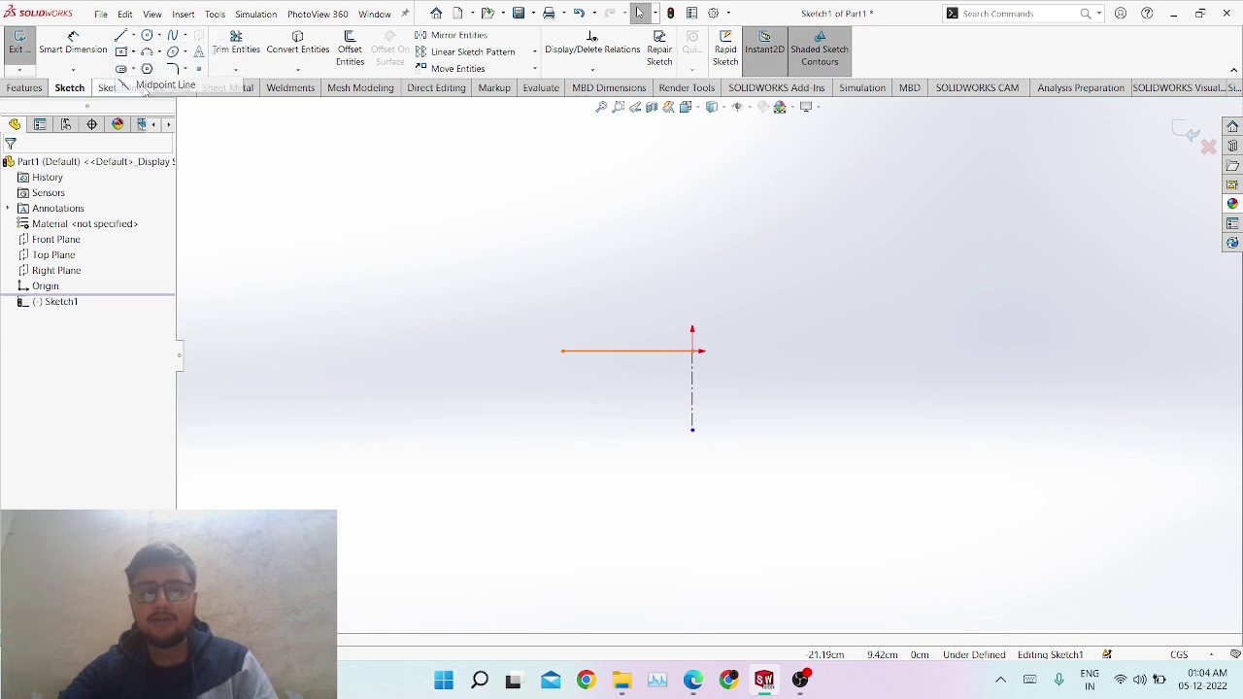
pyautogui.click(695, 352)
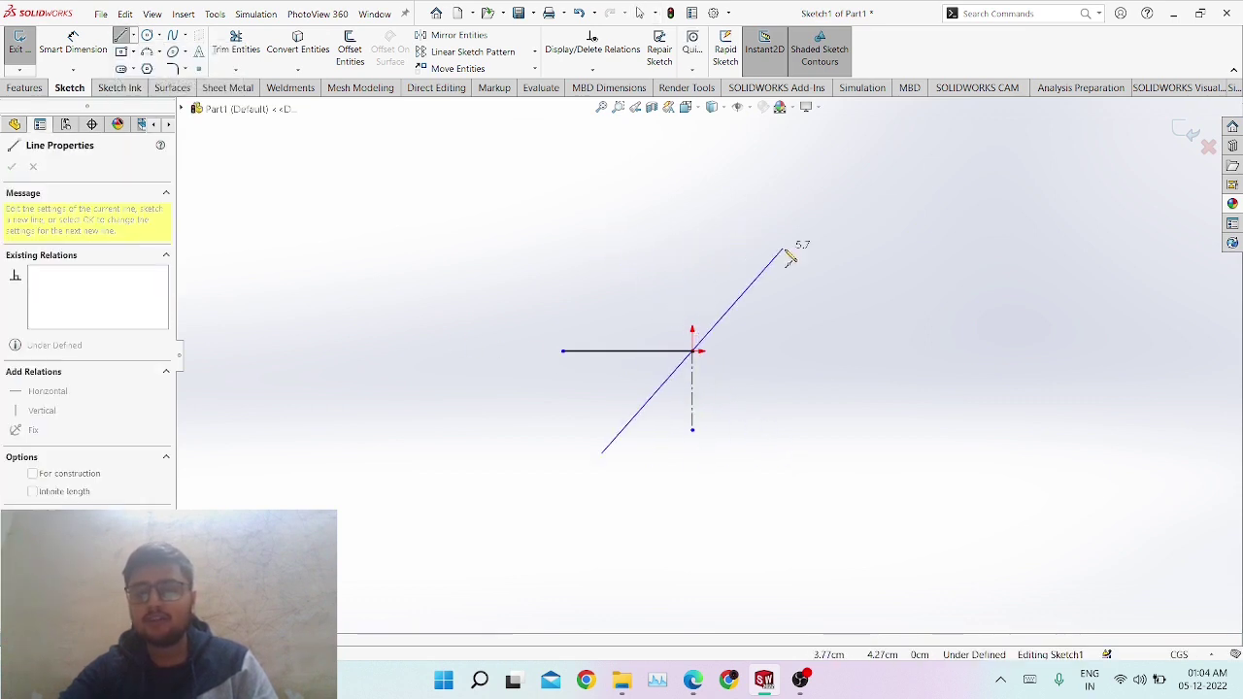
pyautogui.click(944, 185)
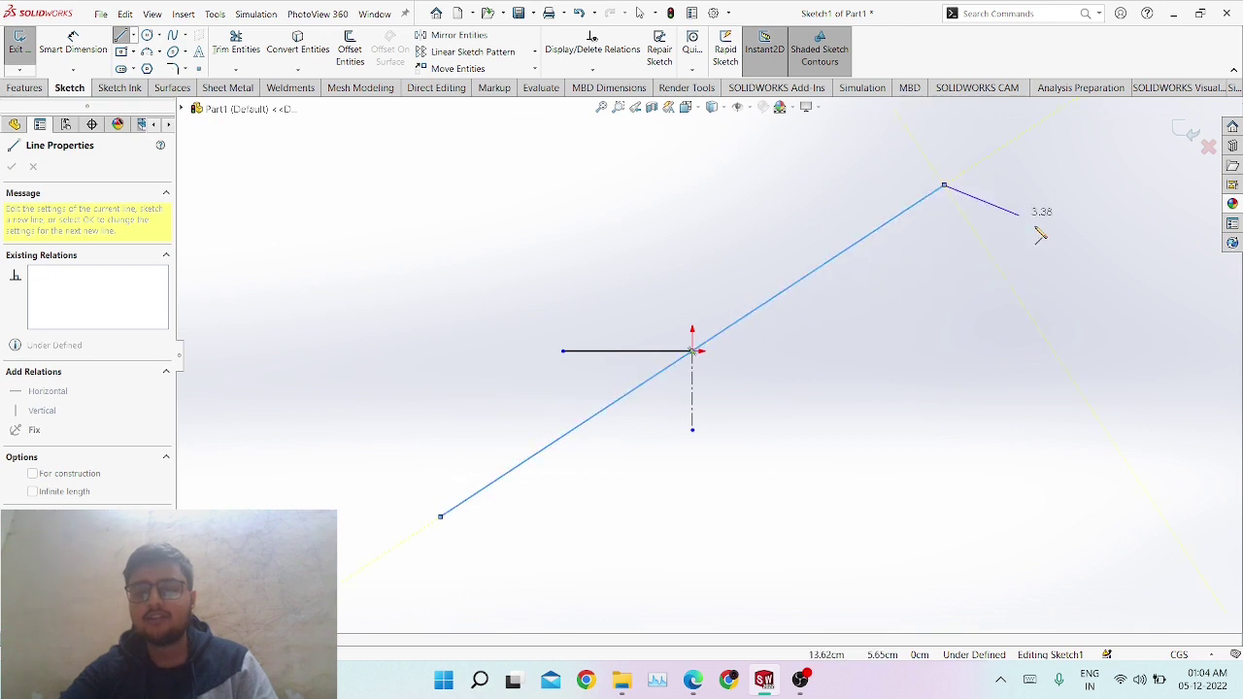
pyautogui.press('Escape')
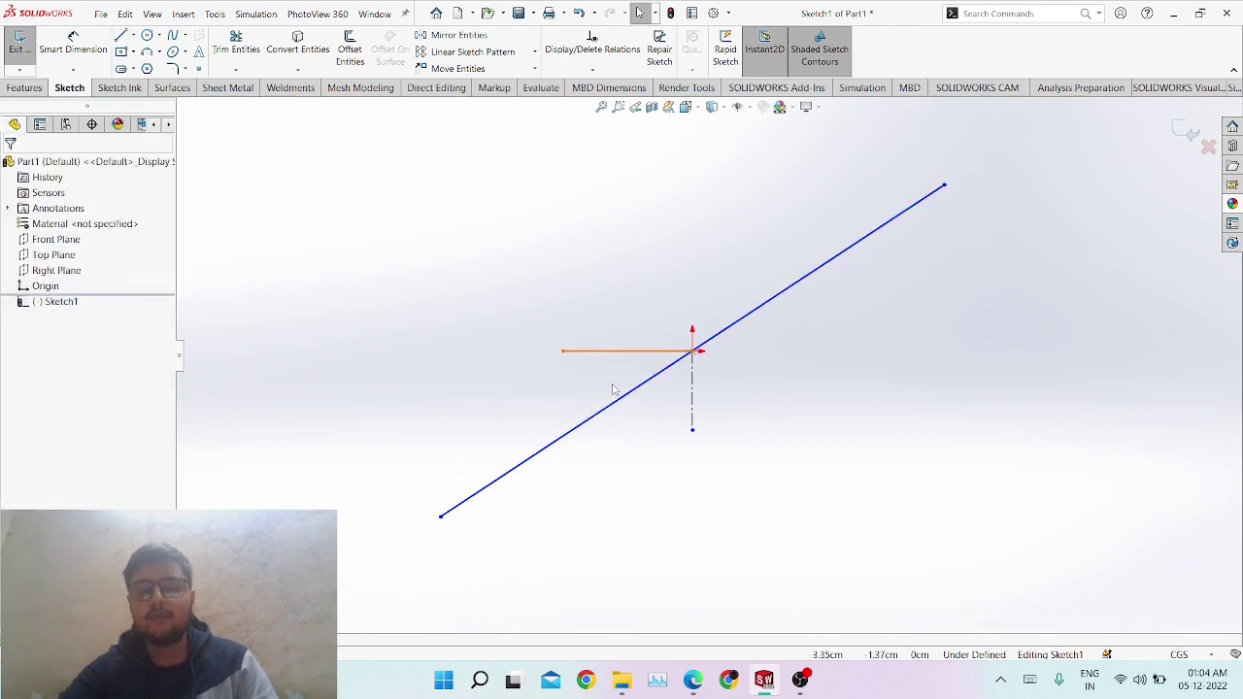
# Dimension the horizontal line's length above it as 5 cm.
pyautogui.click(73, 44)
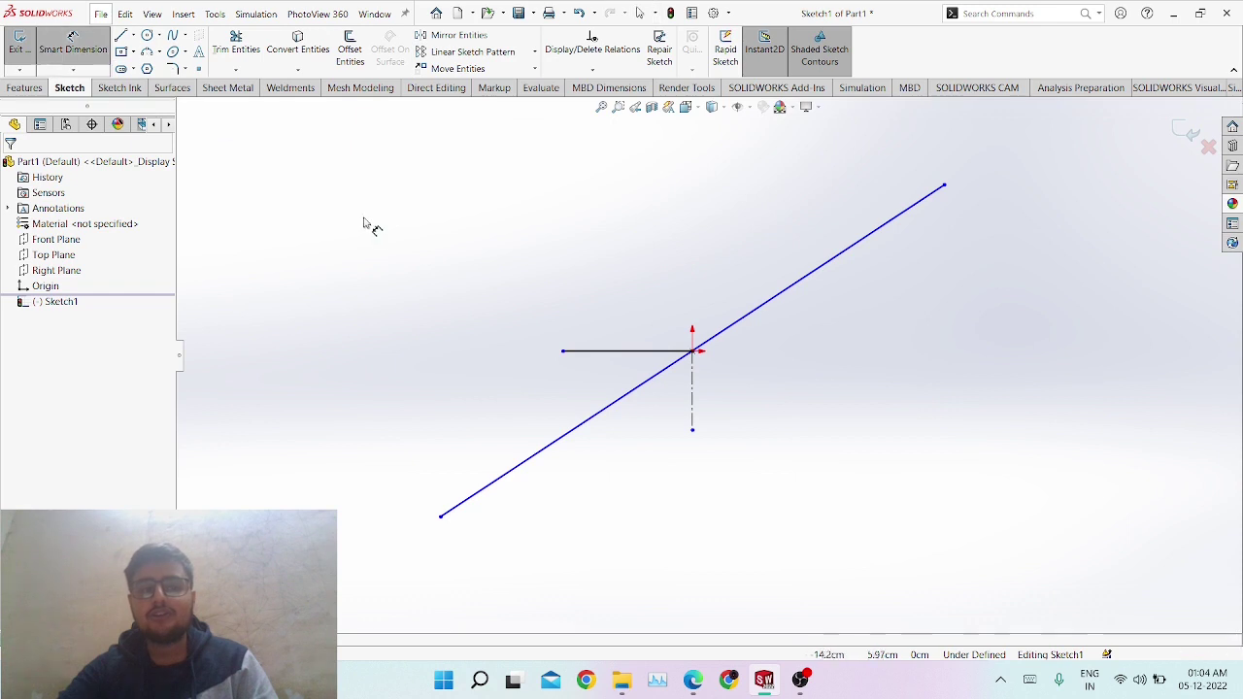
pyautogui.click(586, 355)
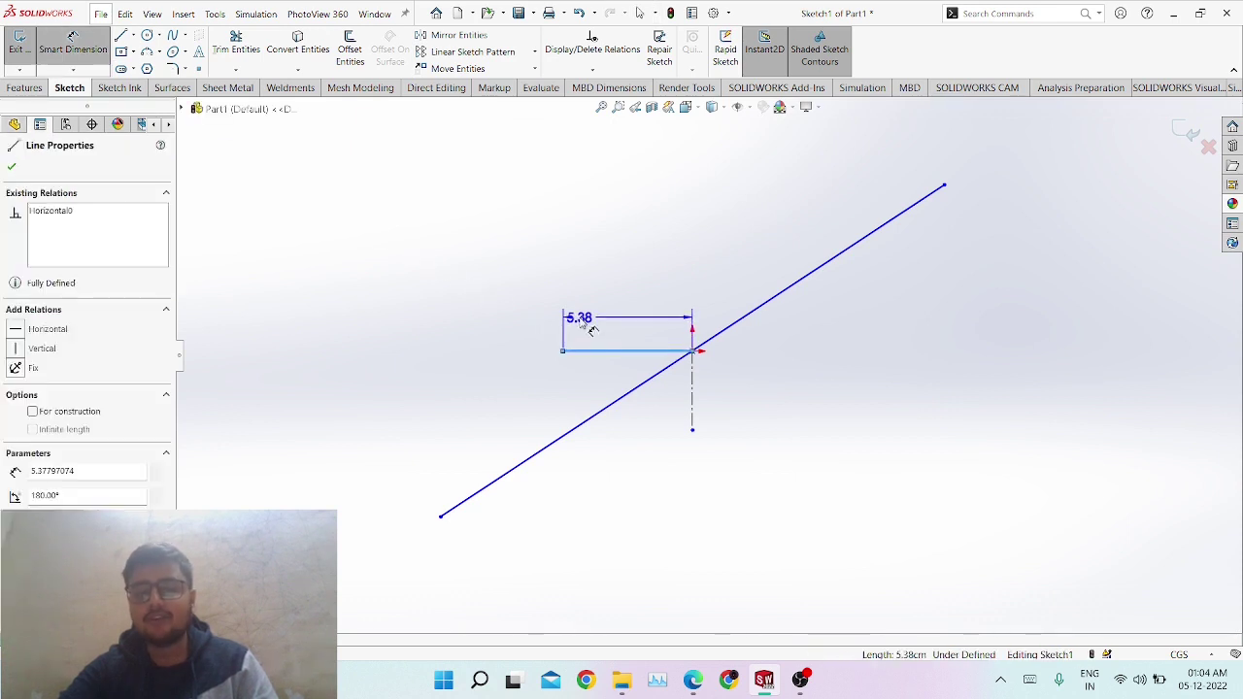
pyautogui.click(593, 328)
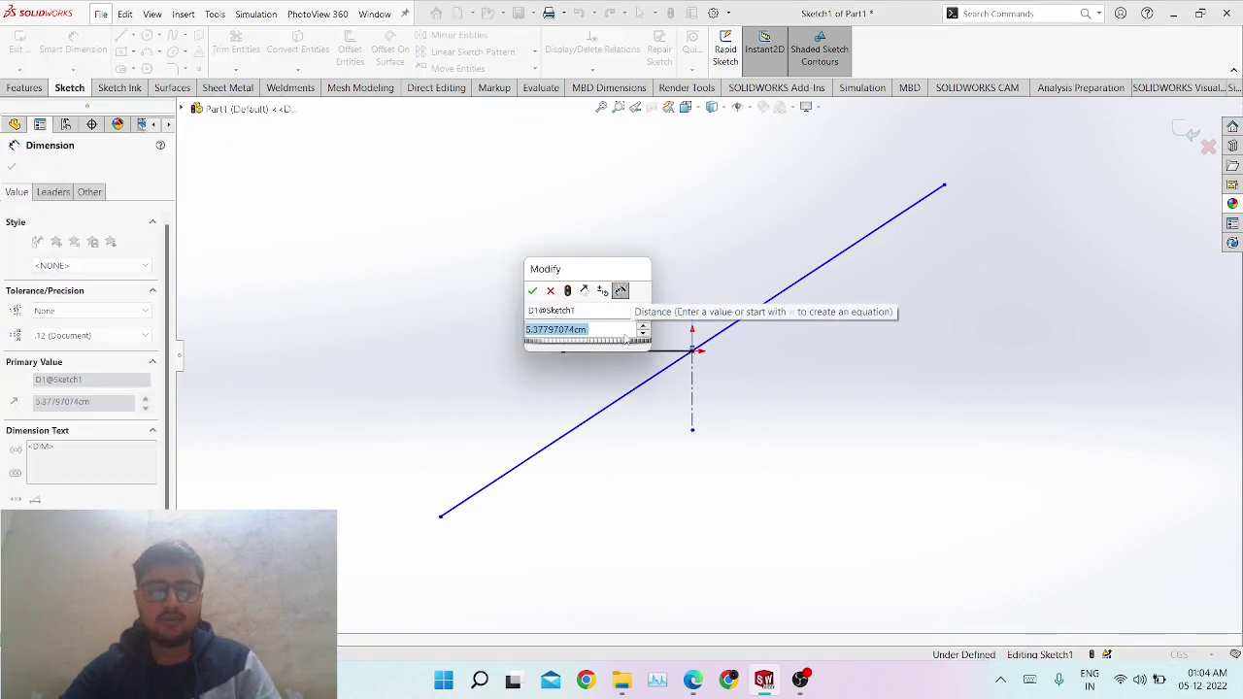
pyautogui.write('5 cm')
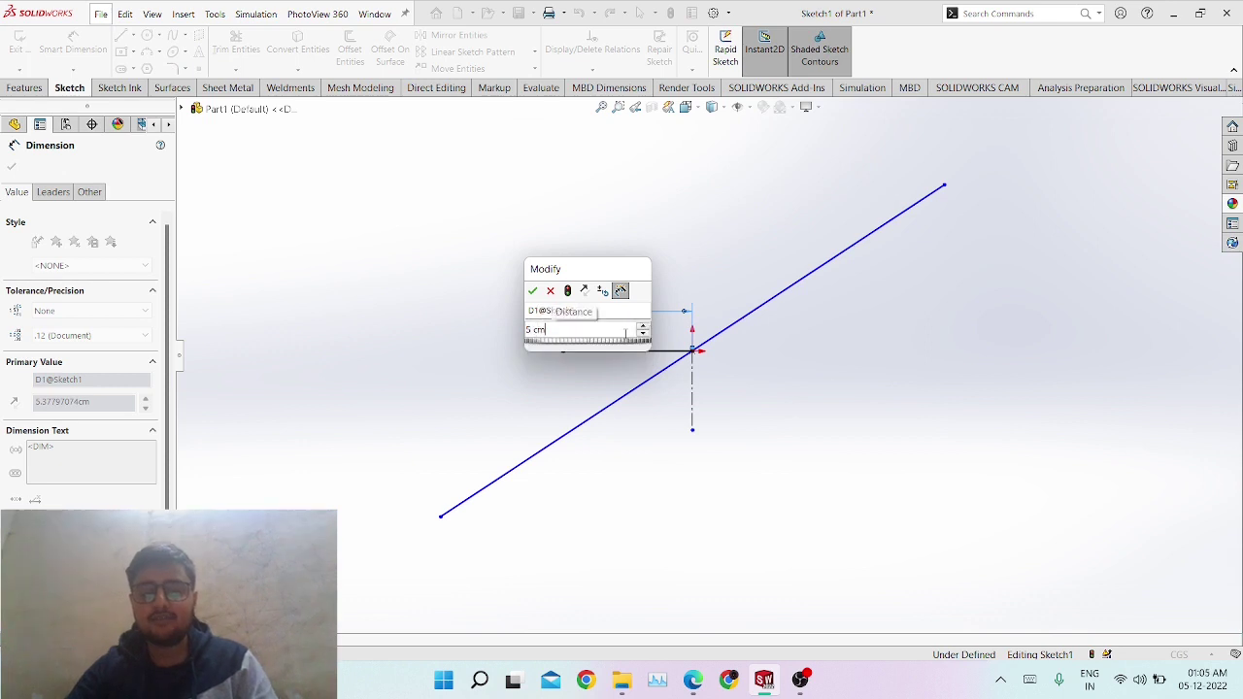
pyautogui.press('Return')
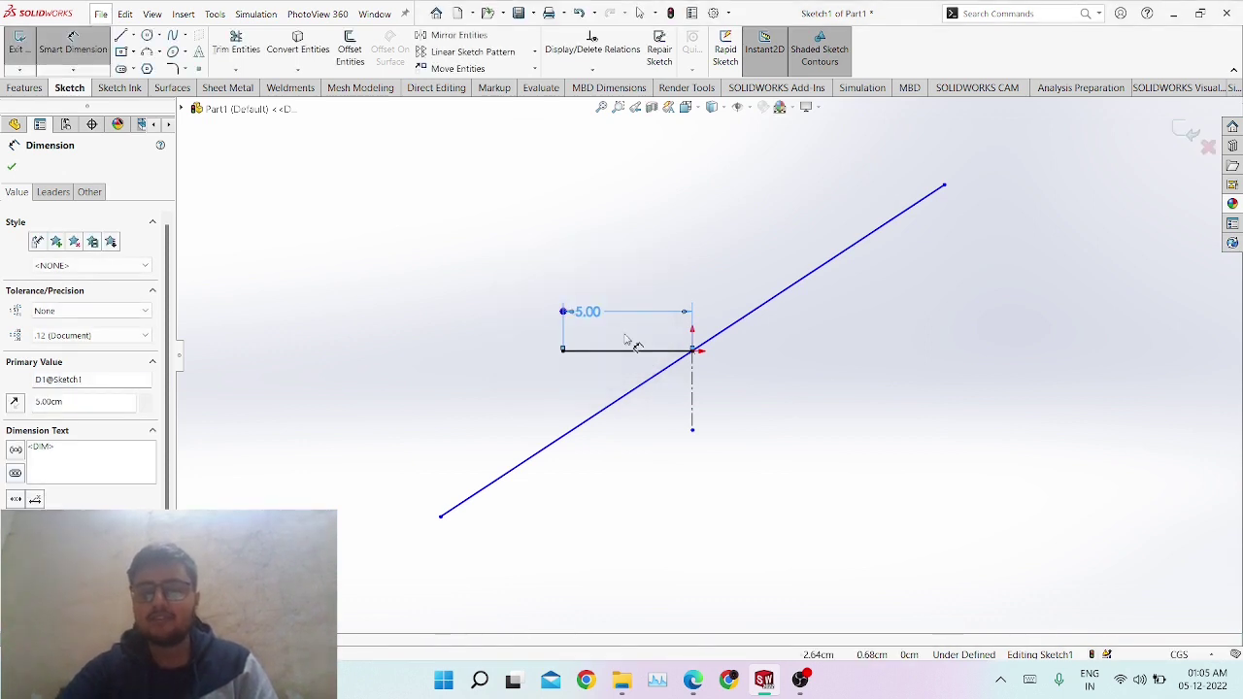
# Dimension the angle between the horizontal line and the lower half of the diagonal line as 45°.
pyautogui.click(612, 352)
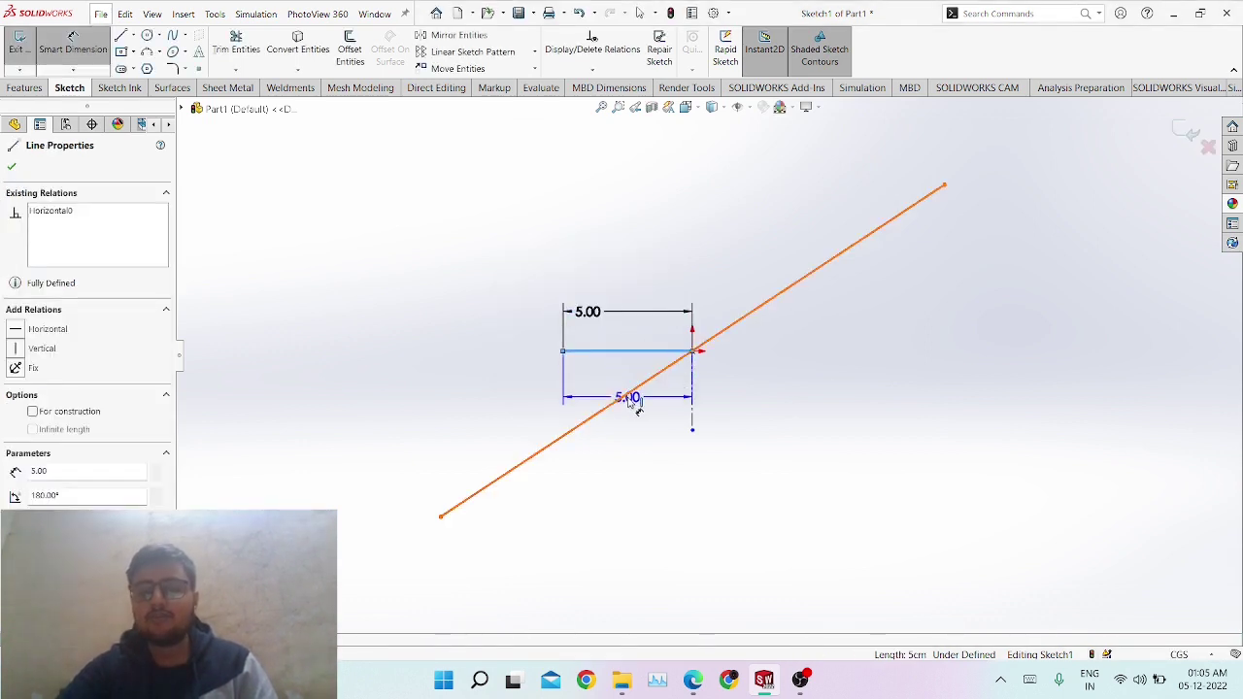
pyautogui.click(625, 392)
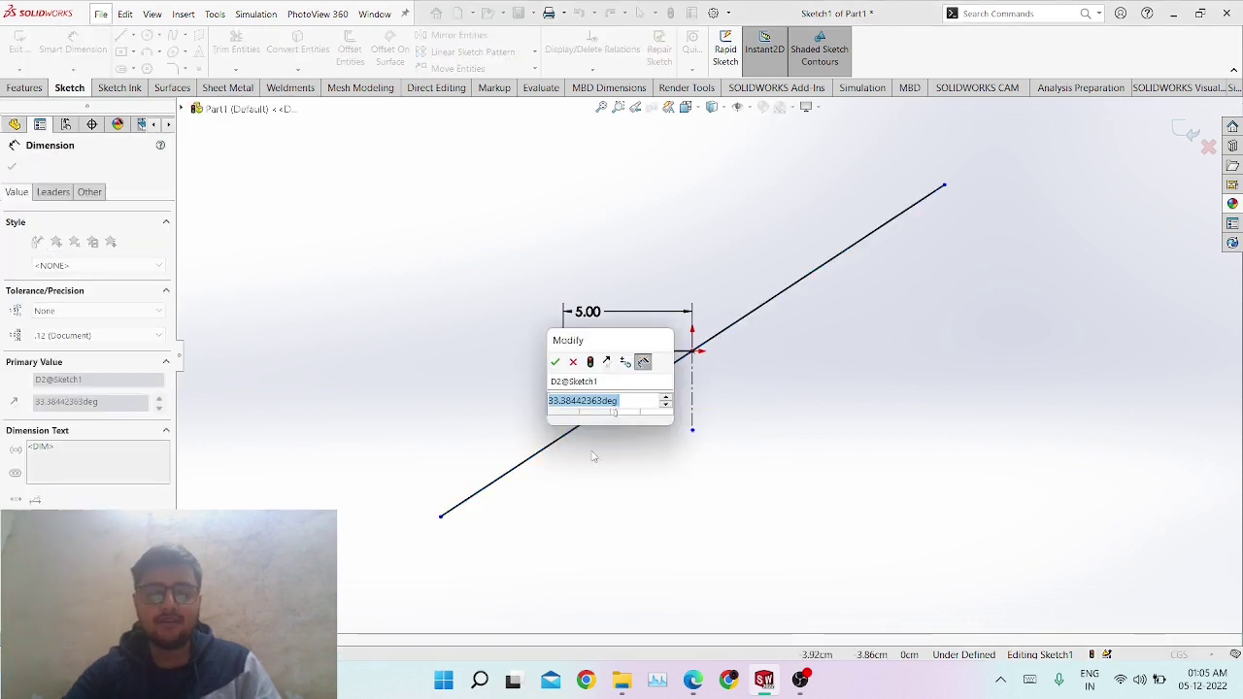
pyautogui.write('45')
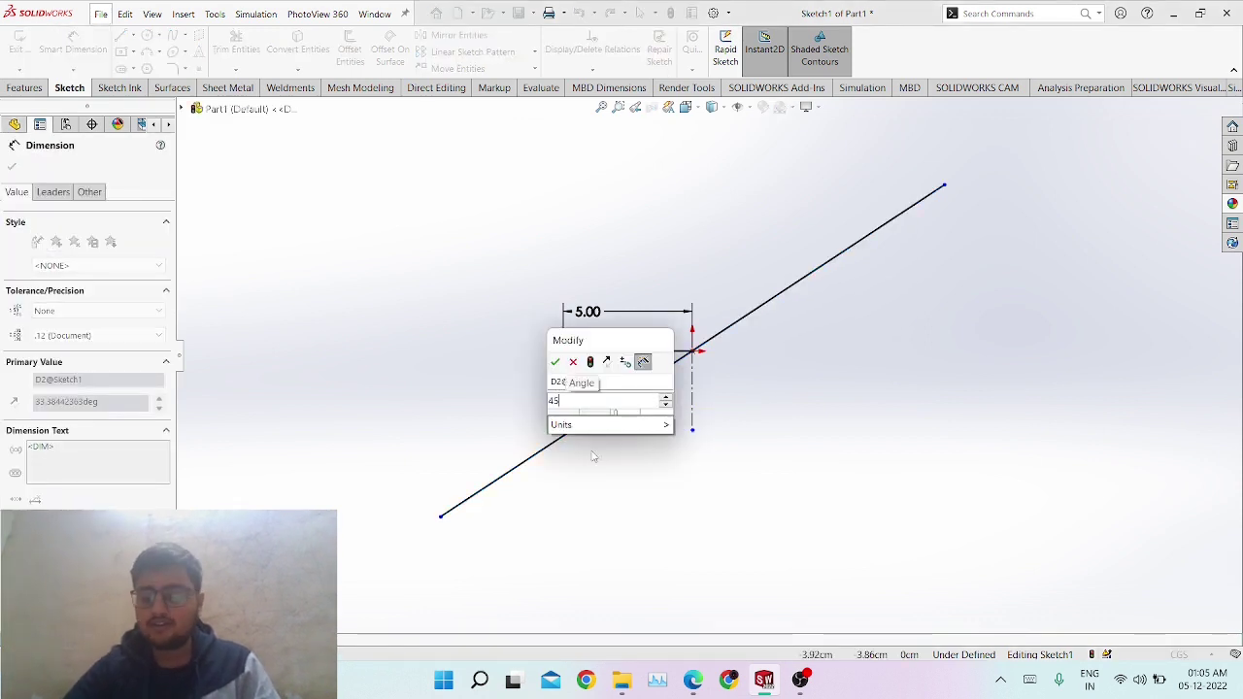
pyautogui.press('Return')
pyautogui.press('Escape')
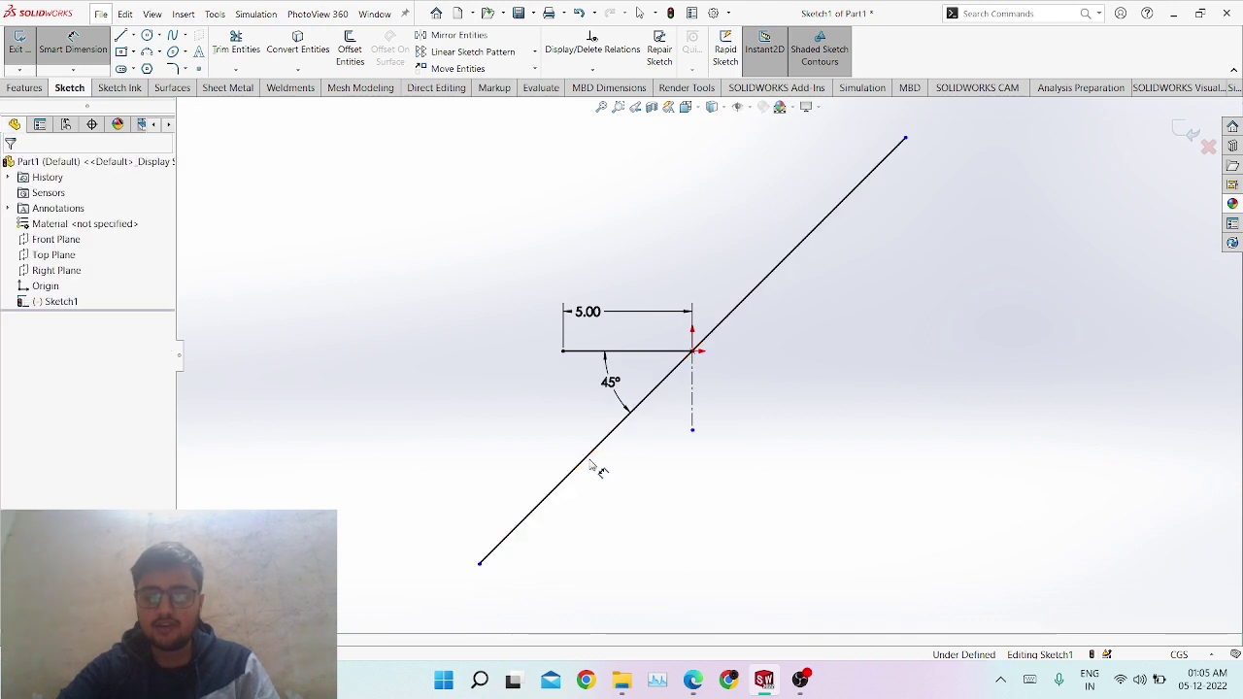
# Dimension the diagonal line's full length as 90 cm.
pyautogui.click(625, 437)
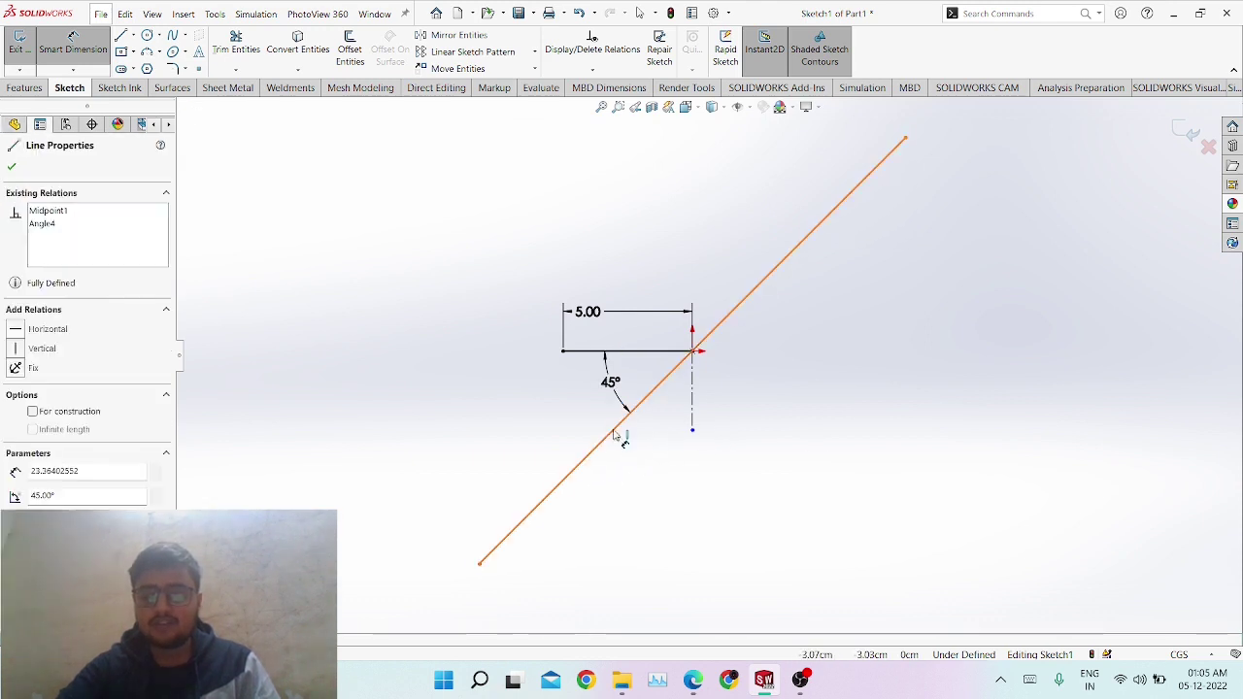
pyautogui.click(644, 449)
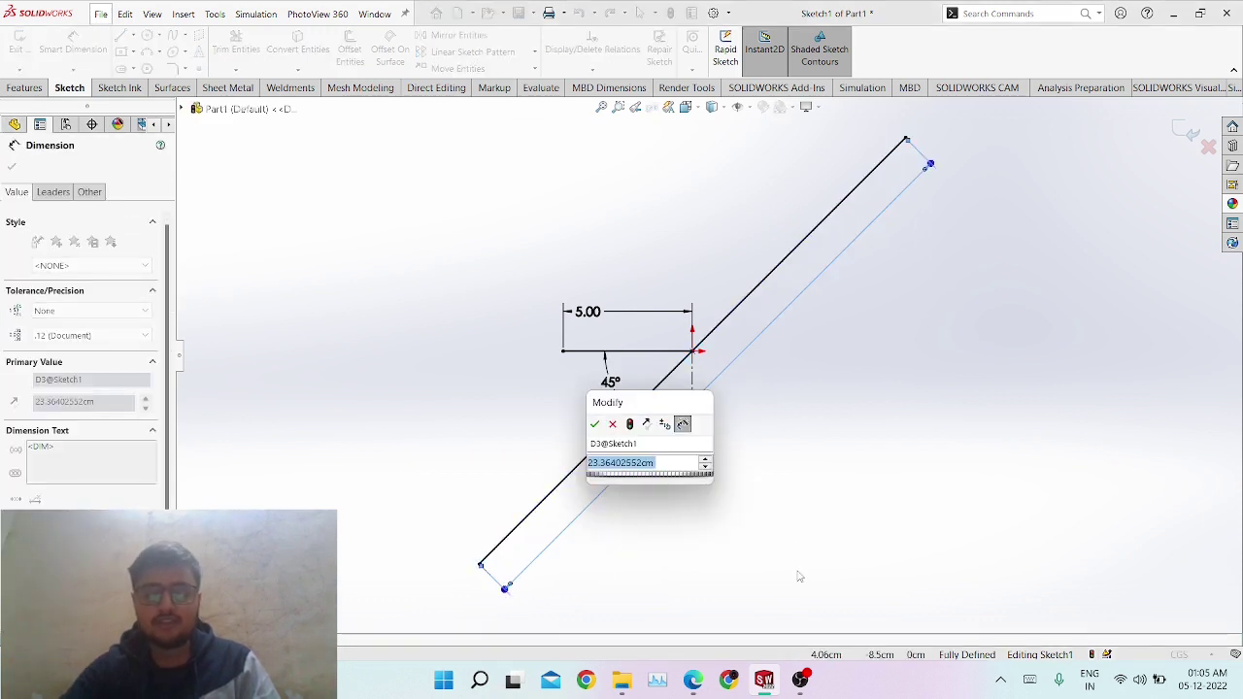
pyautogui.write('90')
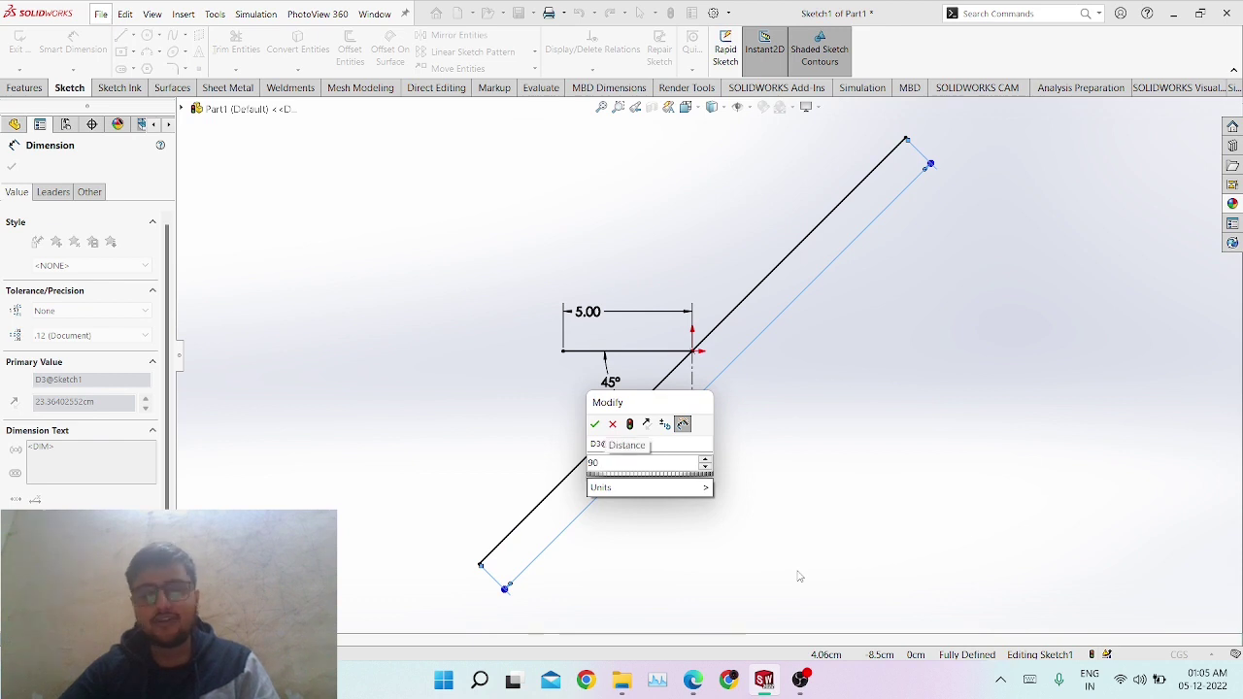
pyautogui.press('Return')
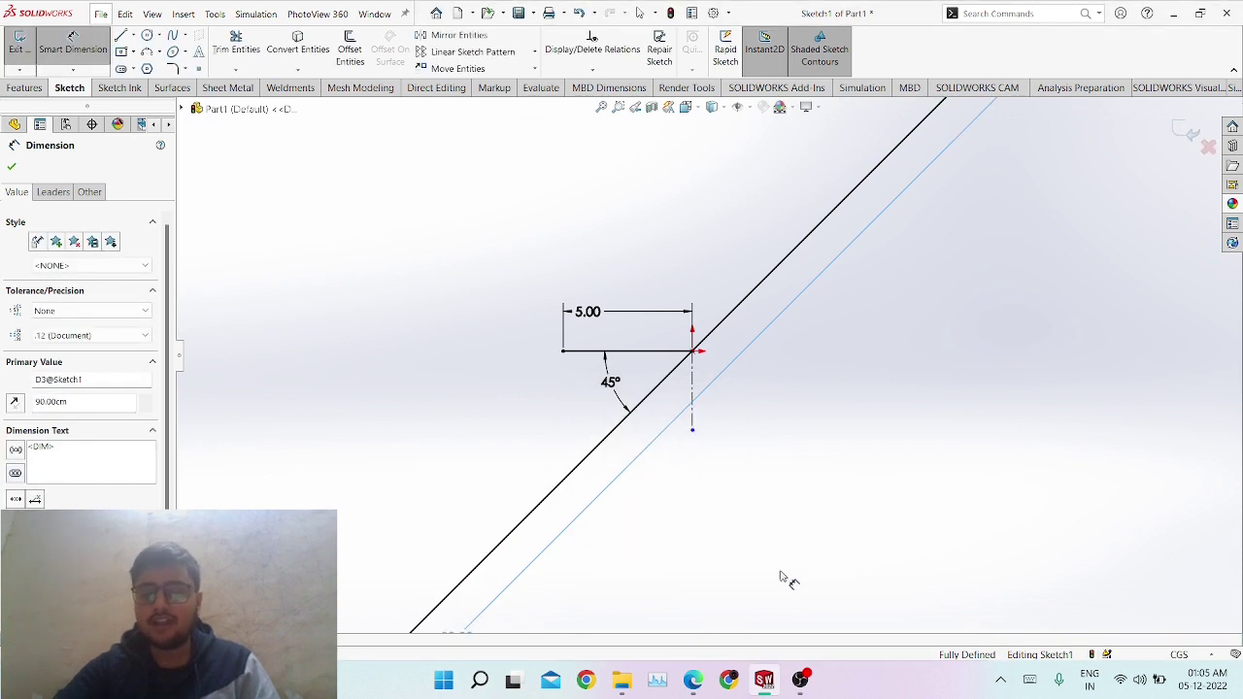
pyautogui.scroll(5, 757, 563)
pyautogui.scroll(-2, 729, 358)
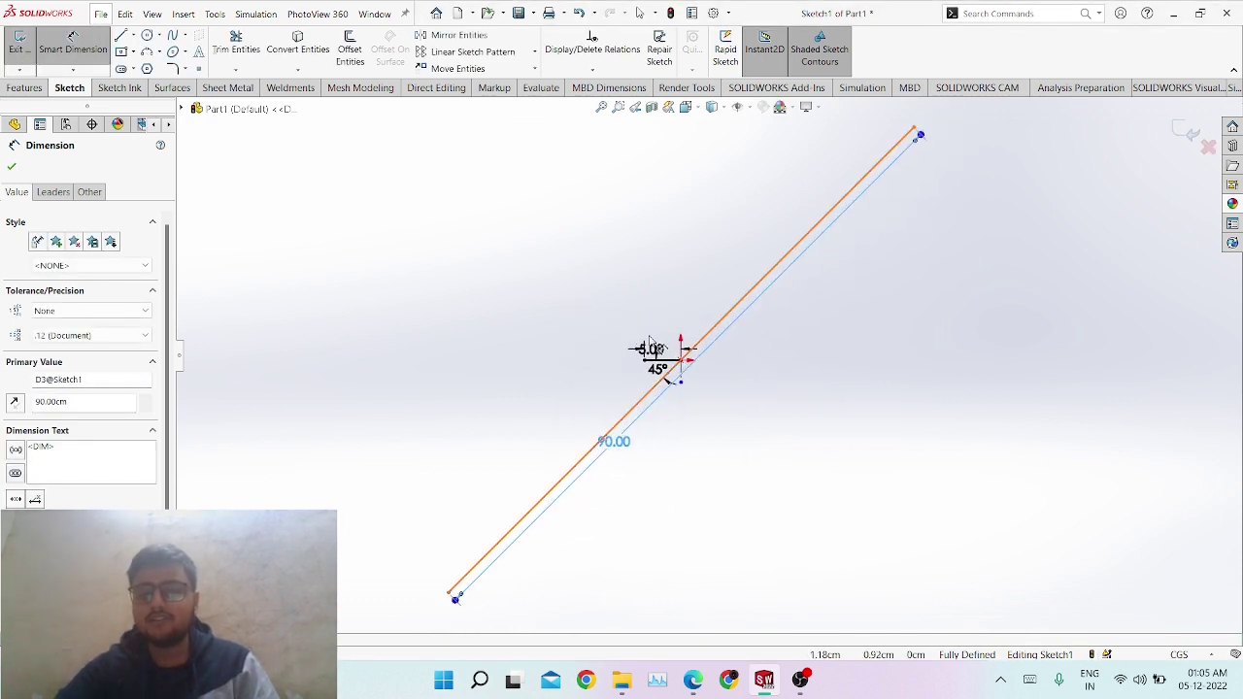
pyautogui.scroll(-3, 650, 341)
pyautogui.press('Escape')
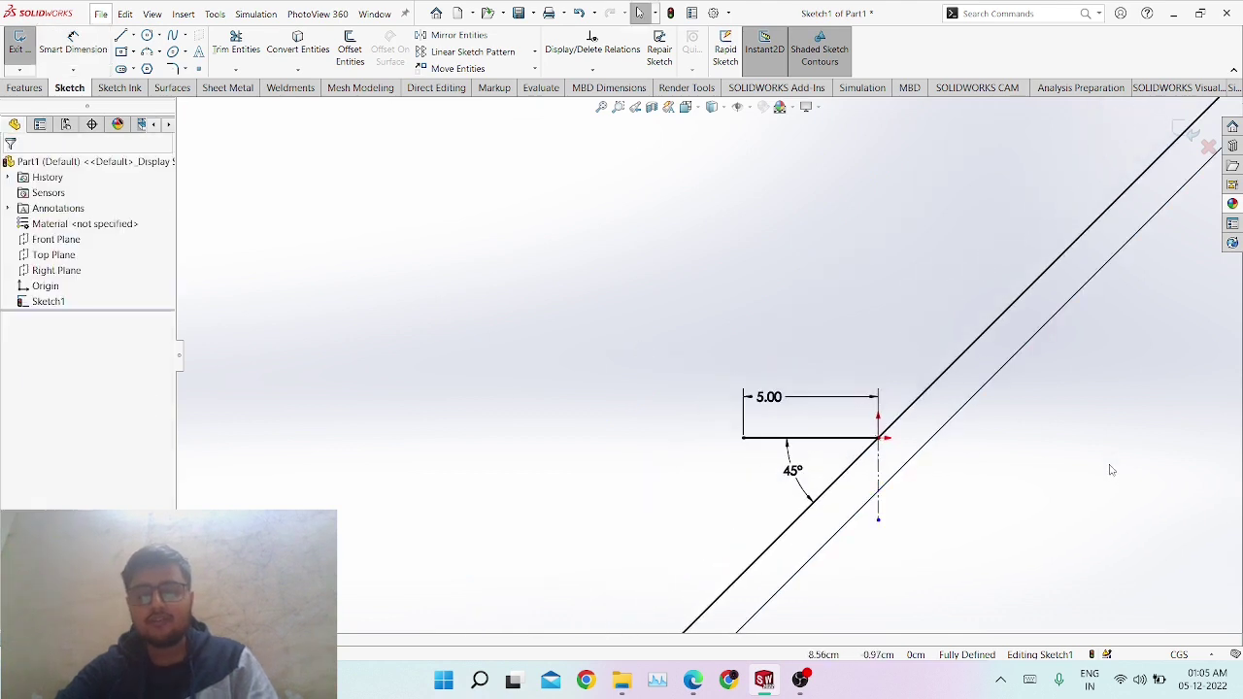
pyautogui.click(1178, 656)
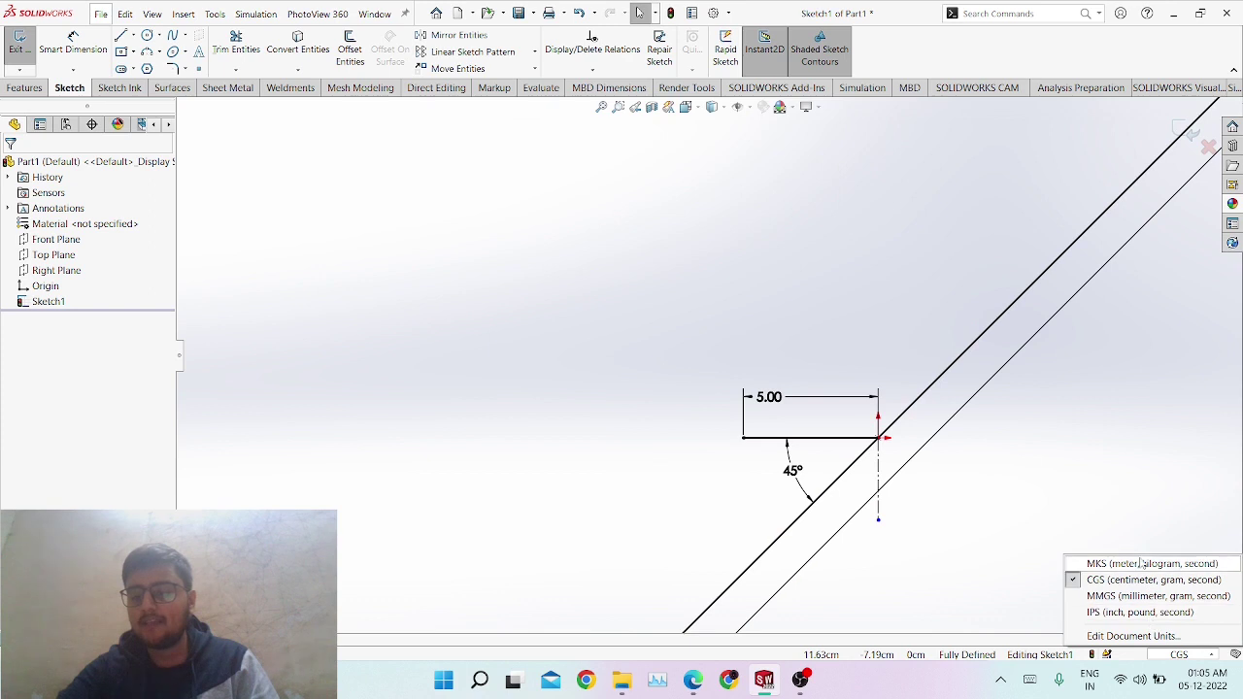
pyautogui.click(927, 578)
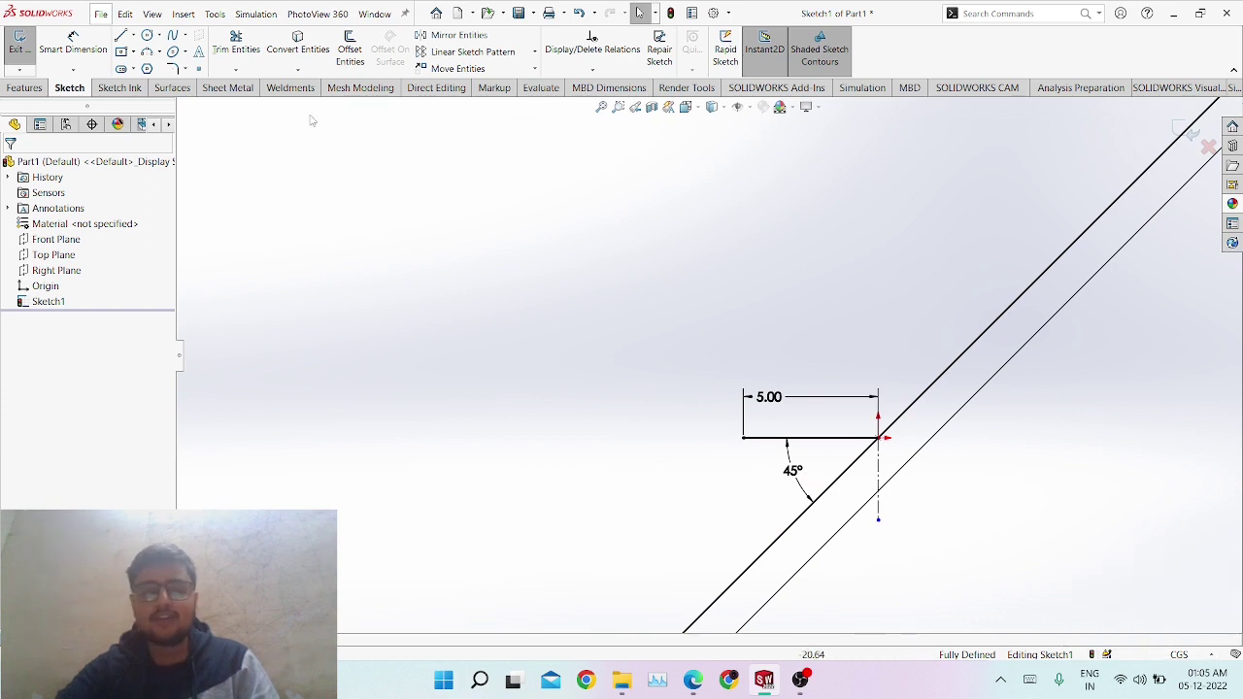
# Sketch a line about 5 cm long from the origin, slanting steeply up and slightly to the left.
pyautogui.click(118, 35)
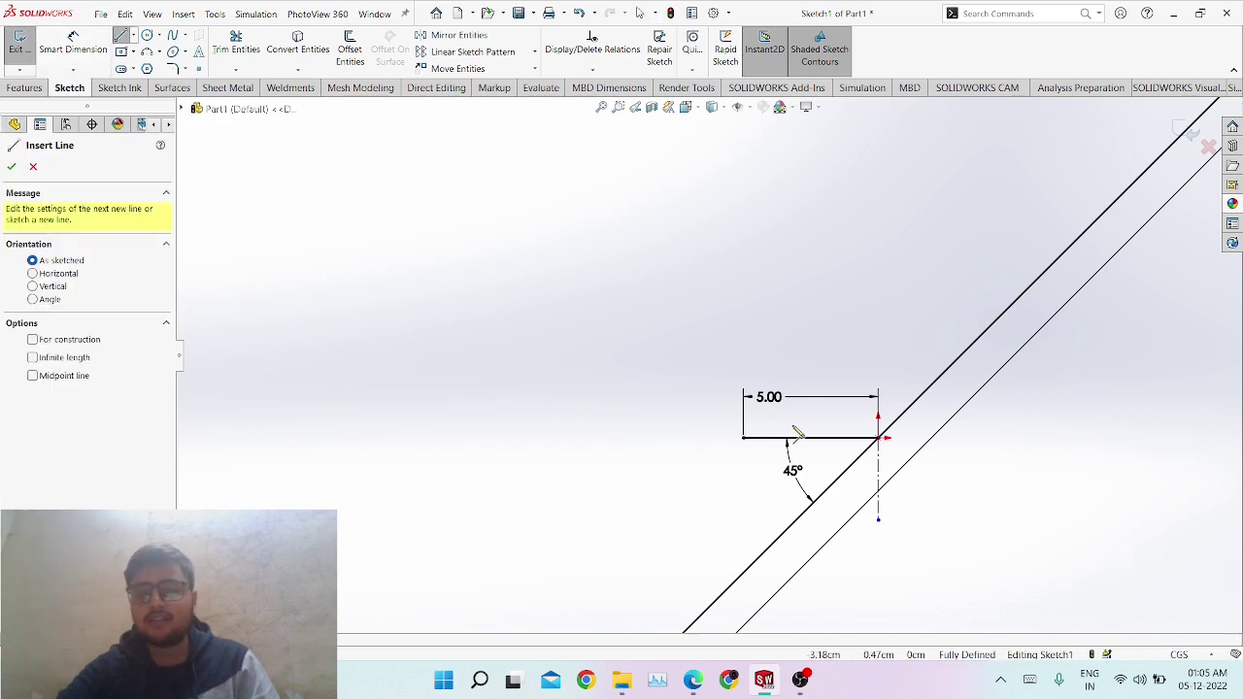
pyautogui.click(879, 438)
pyautogui.click(846, 301)
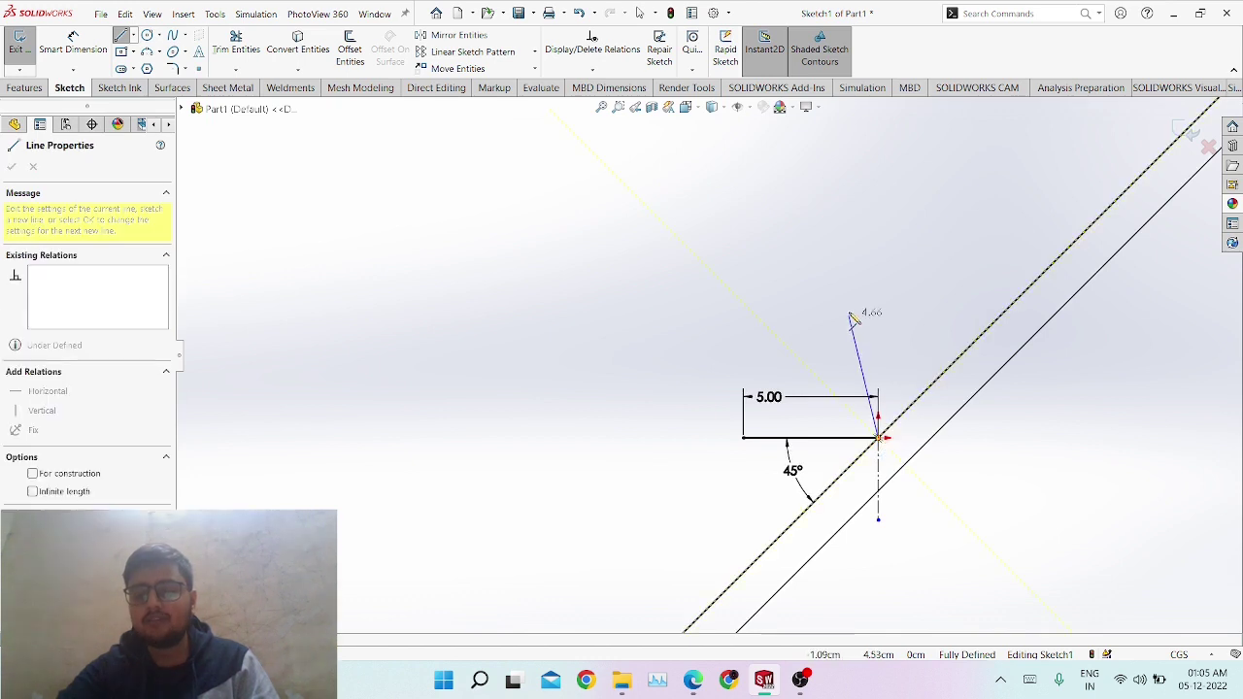
pyautogui.press('Escape')
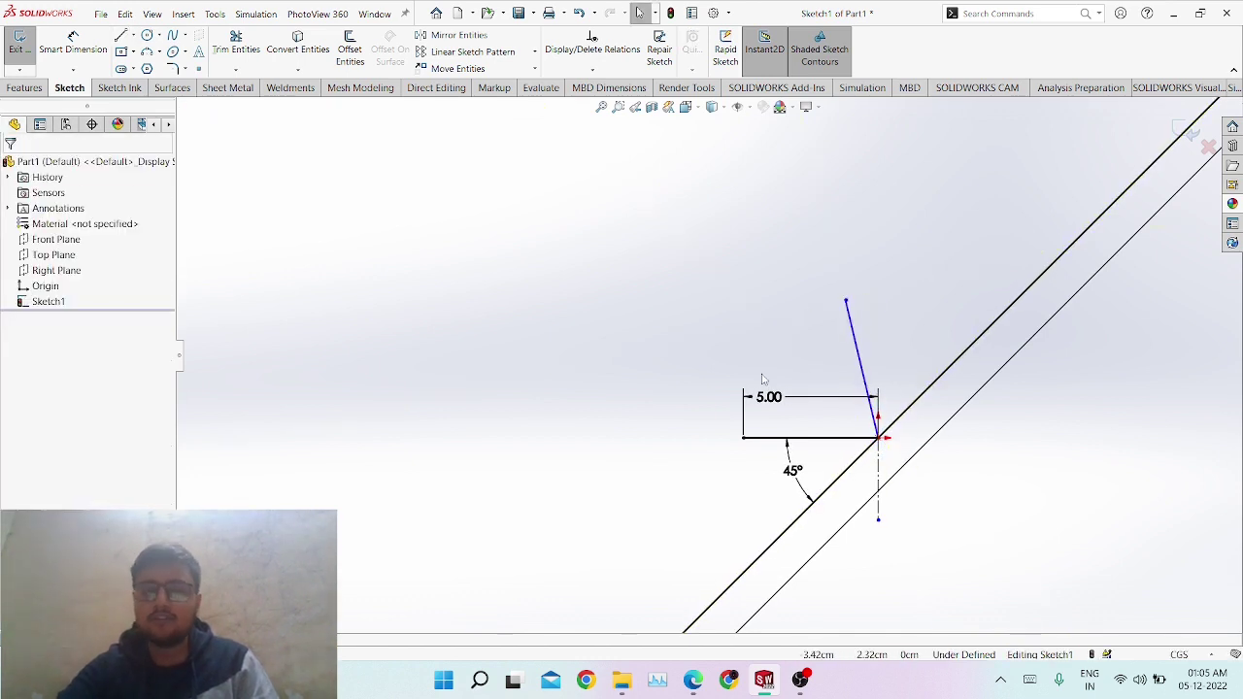
# Review the list of all relations in this sketch with Display/Delete Relations.
pyautogui.click(593, 70)
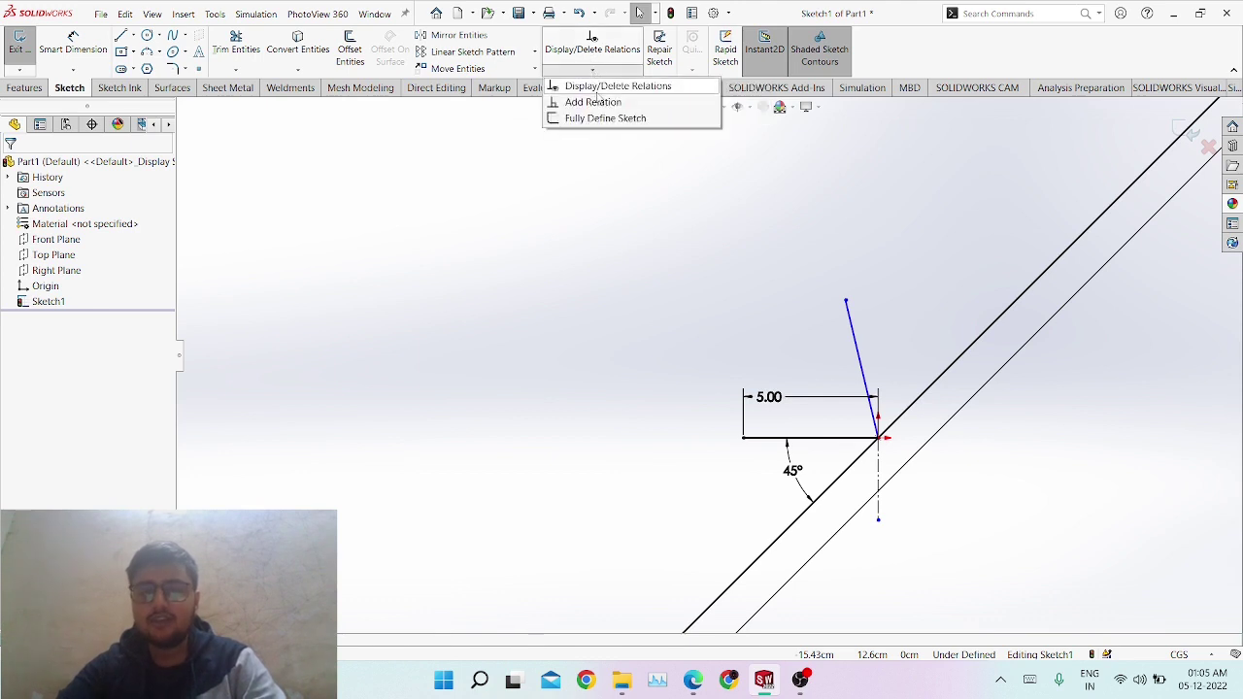
pyautogui.click(597, 87)
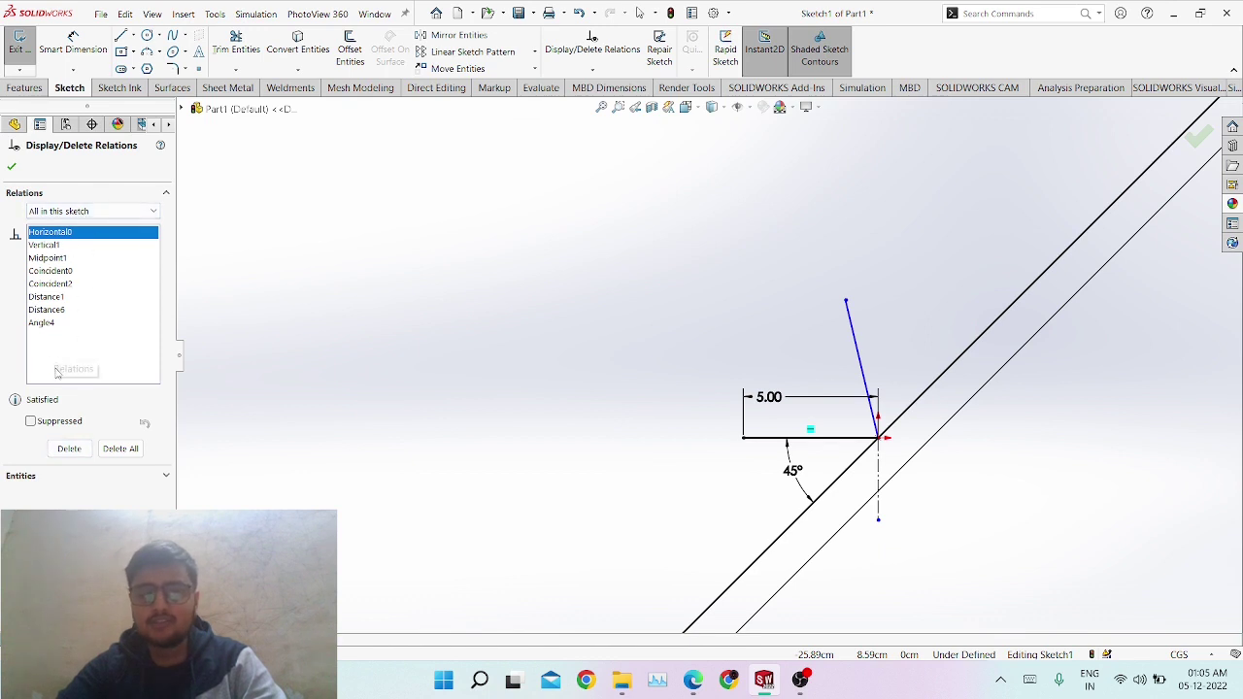
pyautogui.click(11, 168)
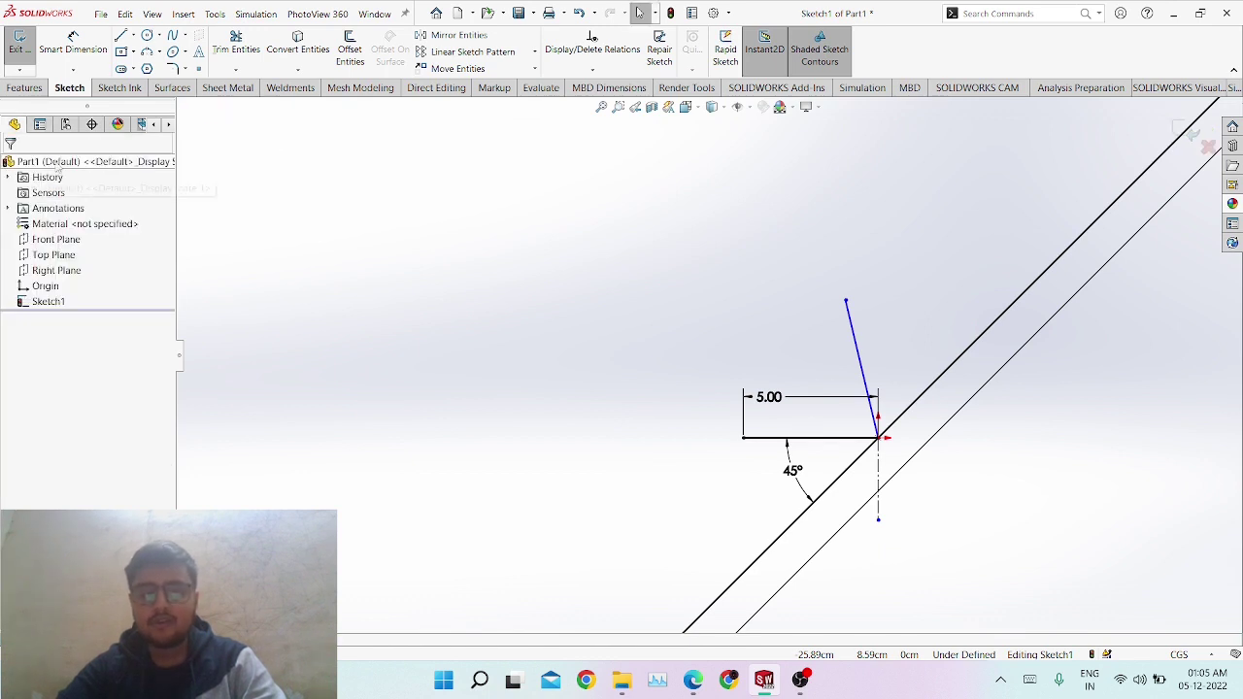
# Review which relations can be added between the short slanted line and the horizontal line using Add Relations.
pyautogui.click(599, 58)
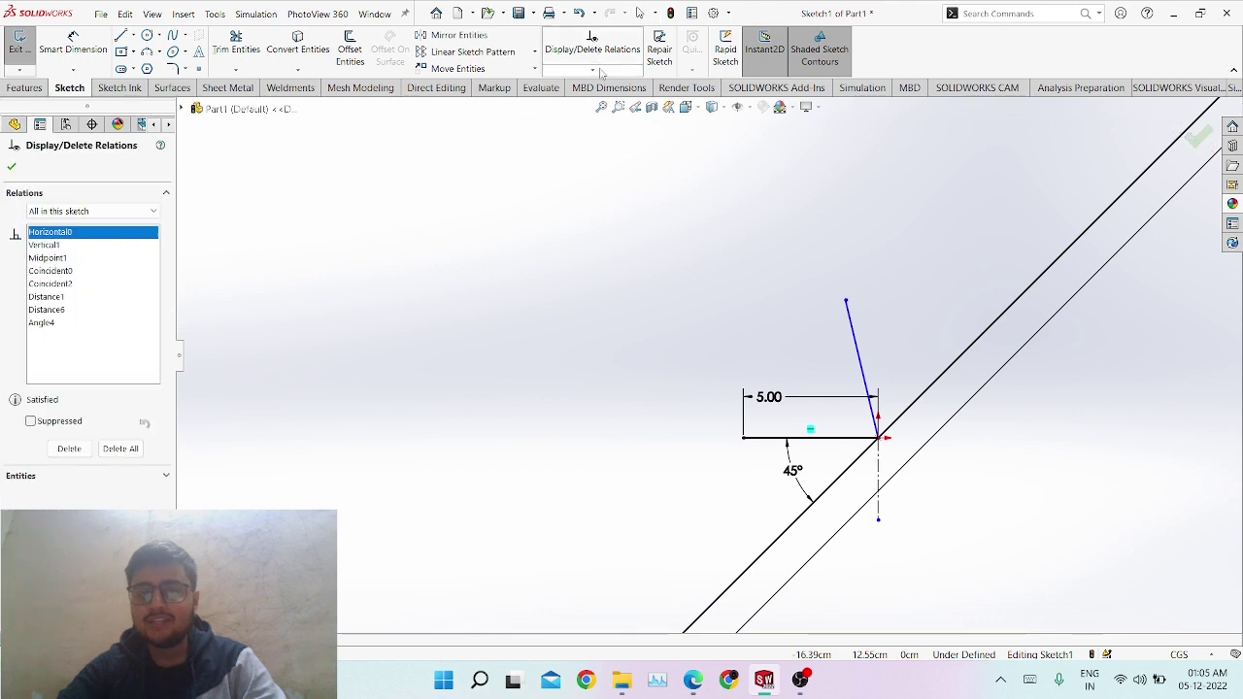
pyautogui.click(592, 69)
pyautogui.click(600, 107)
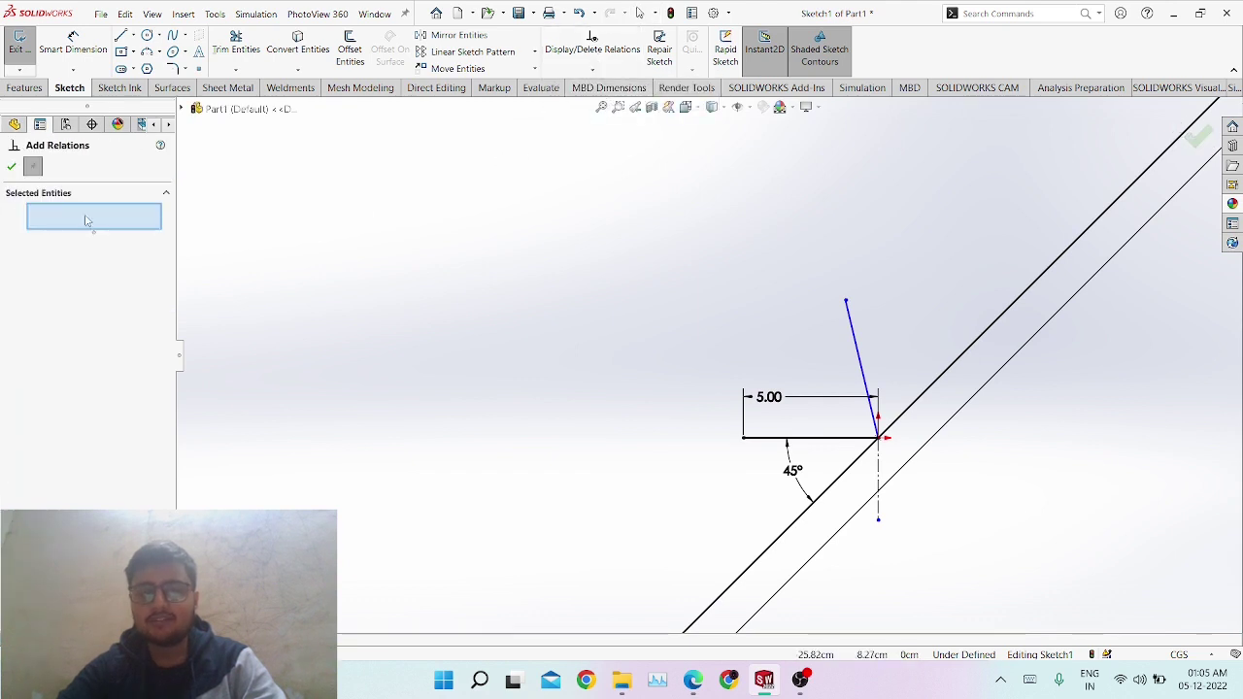
pyautogui.click(864, 385)
pyautogui.click(840, 442)
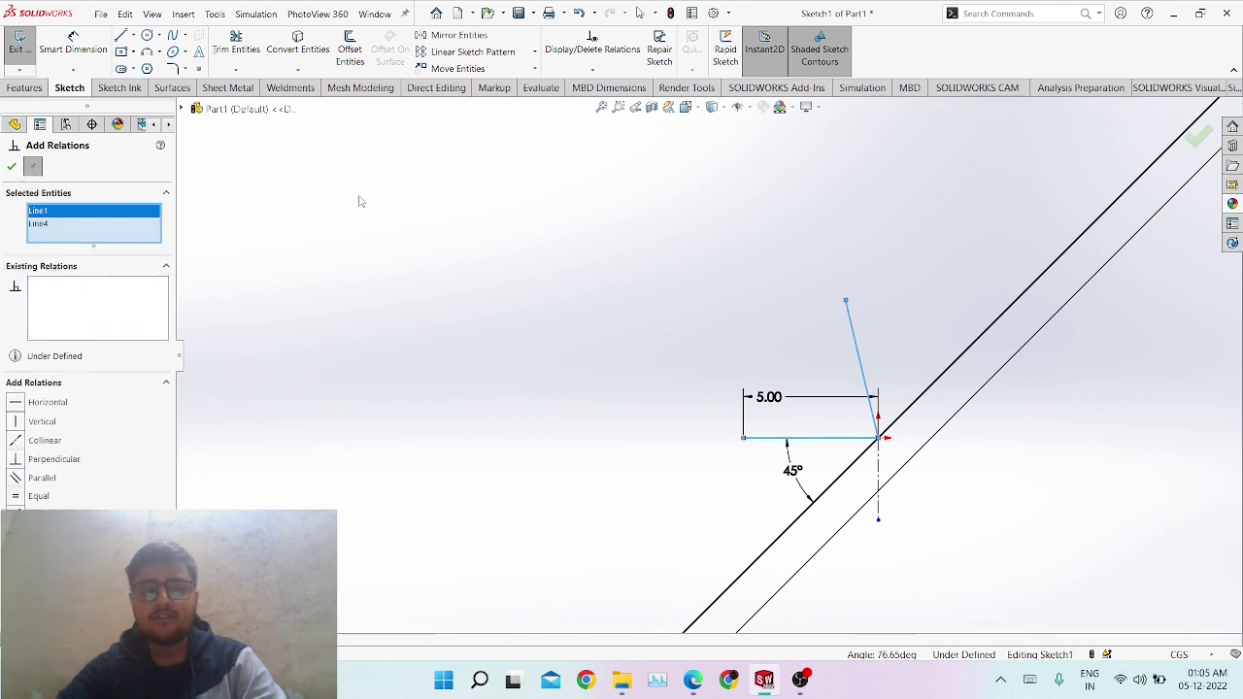
pyautogui.press('Escape')
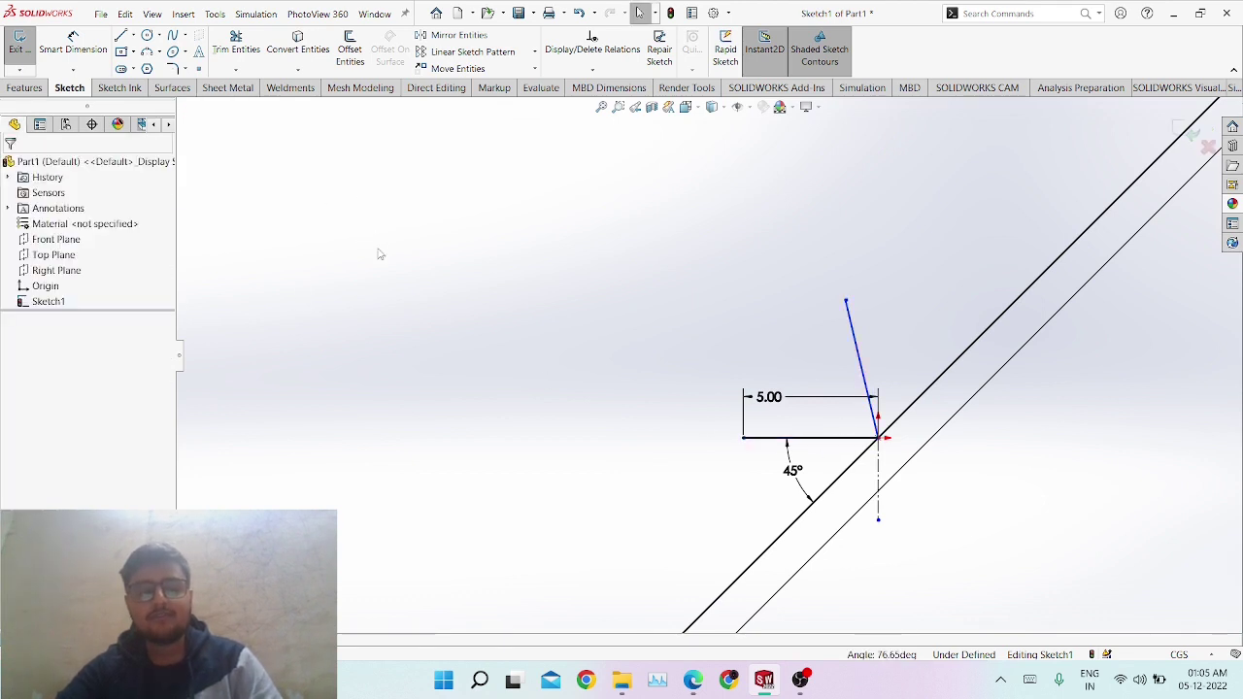
# Fully define the sketch by calculating relations and dimensions for all entities in it.
pyautogui.click(612, 74)
pyautogui.click(606, 118)
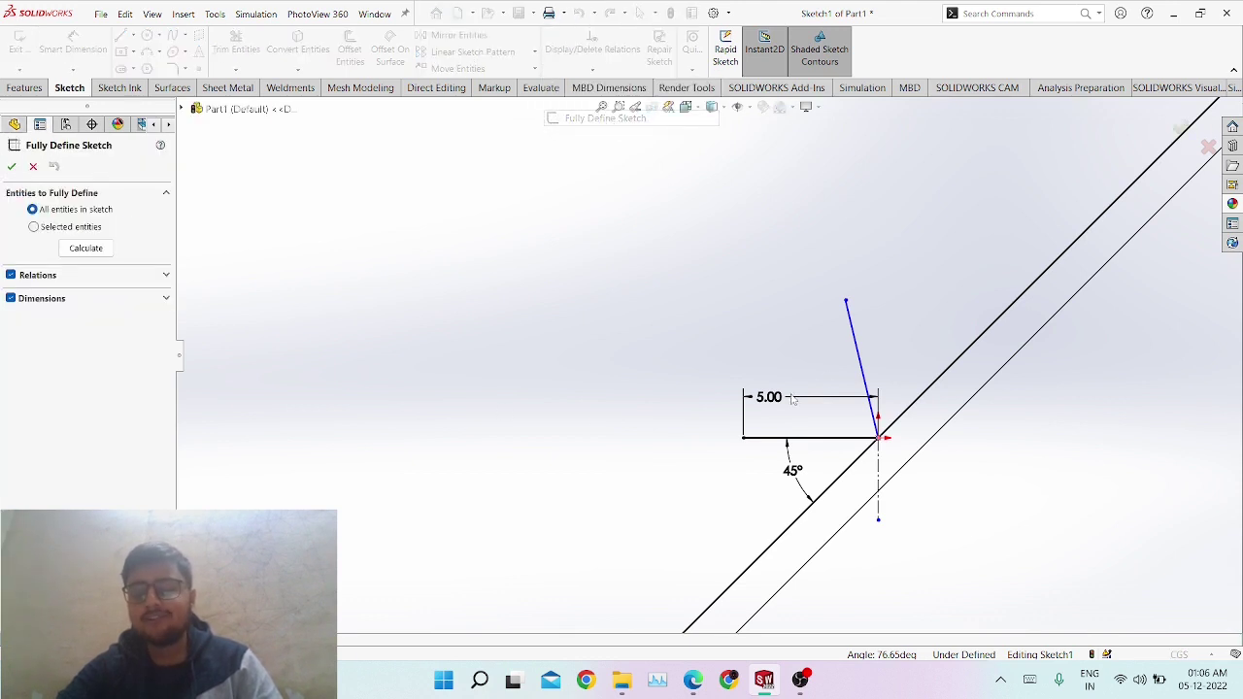
pyautogui.click(85, 248)
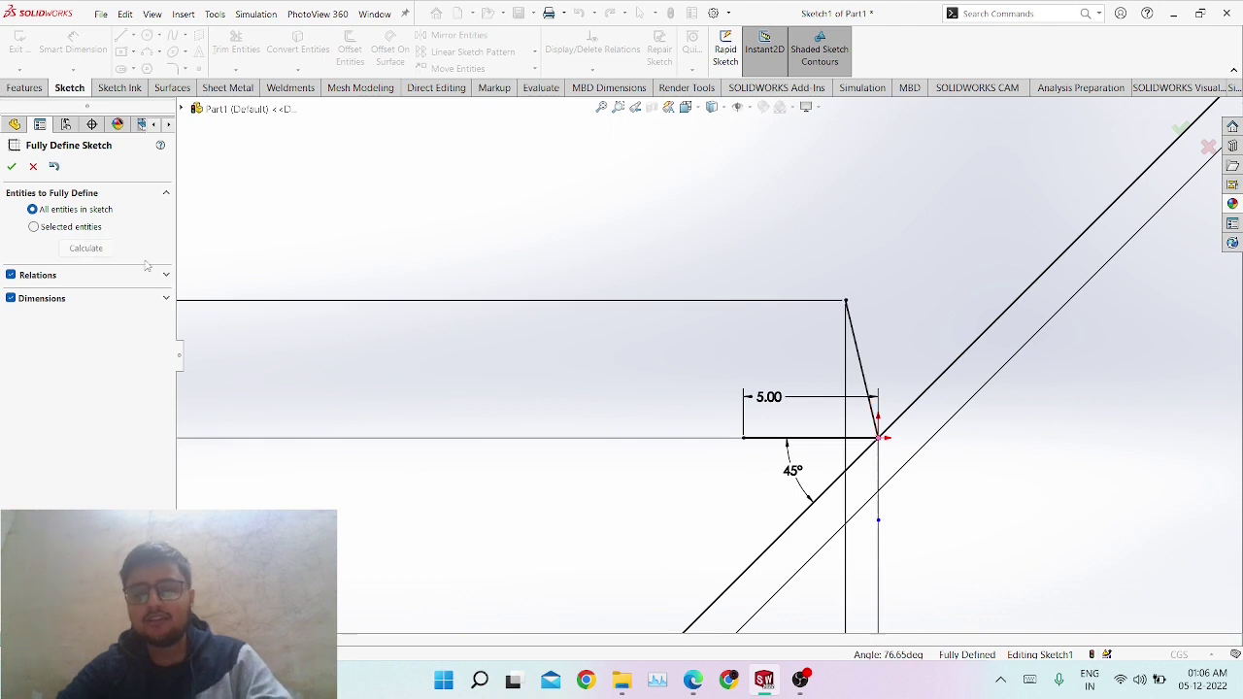
pyautogui.scroll(5, 717, 408)
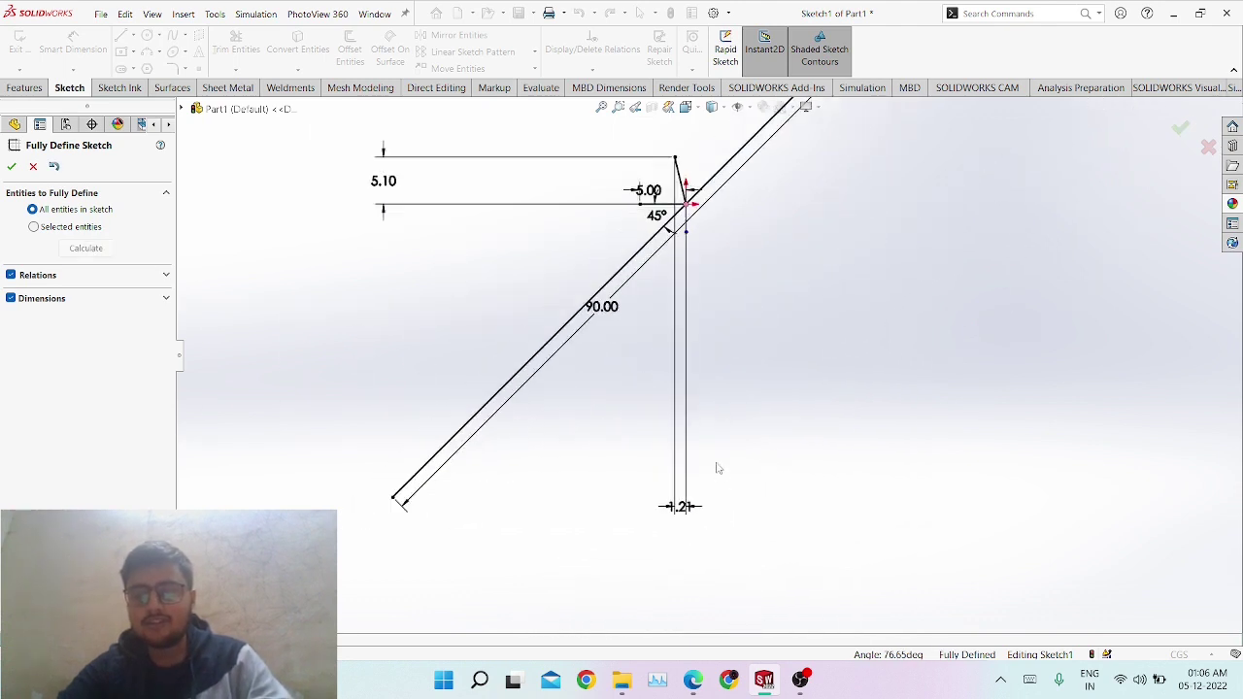
pyautogui.scroll(-3, 691, 226)
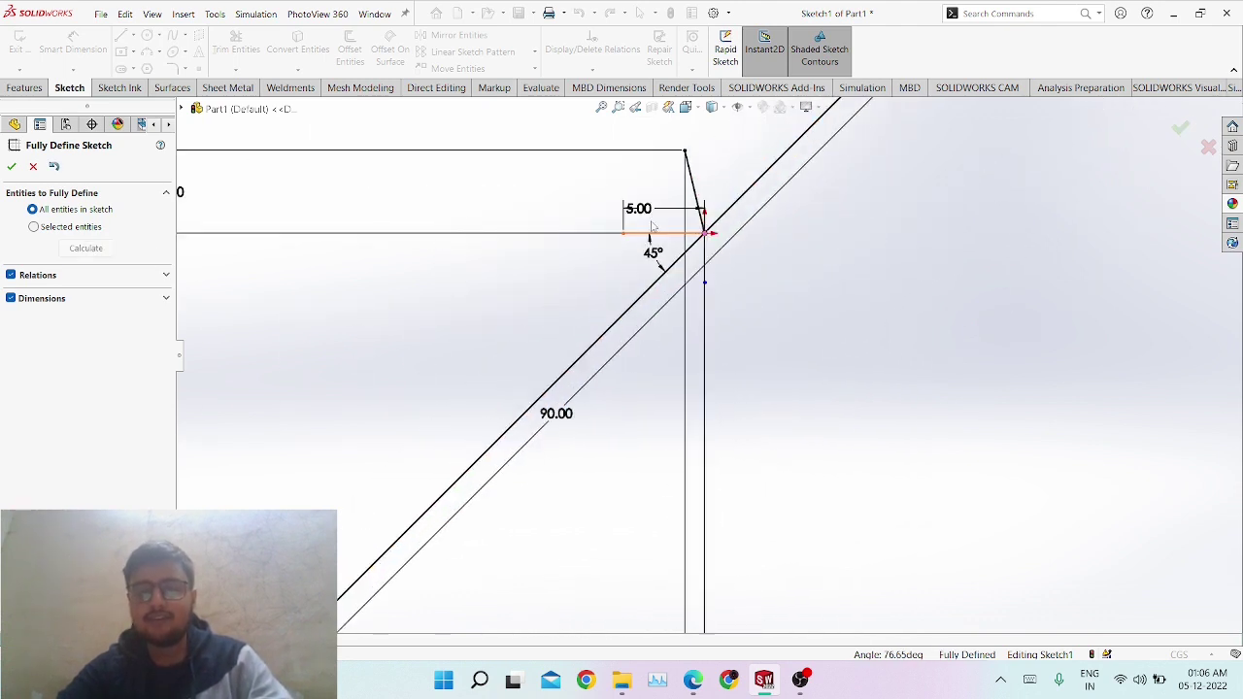
pyautogui.click(11, 168)
pyautogui.press('f')
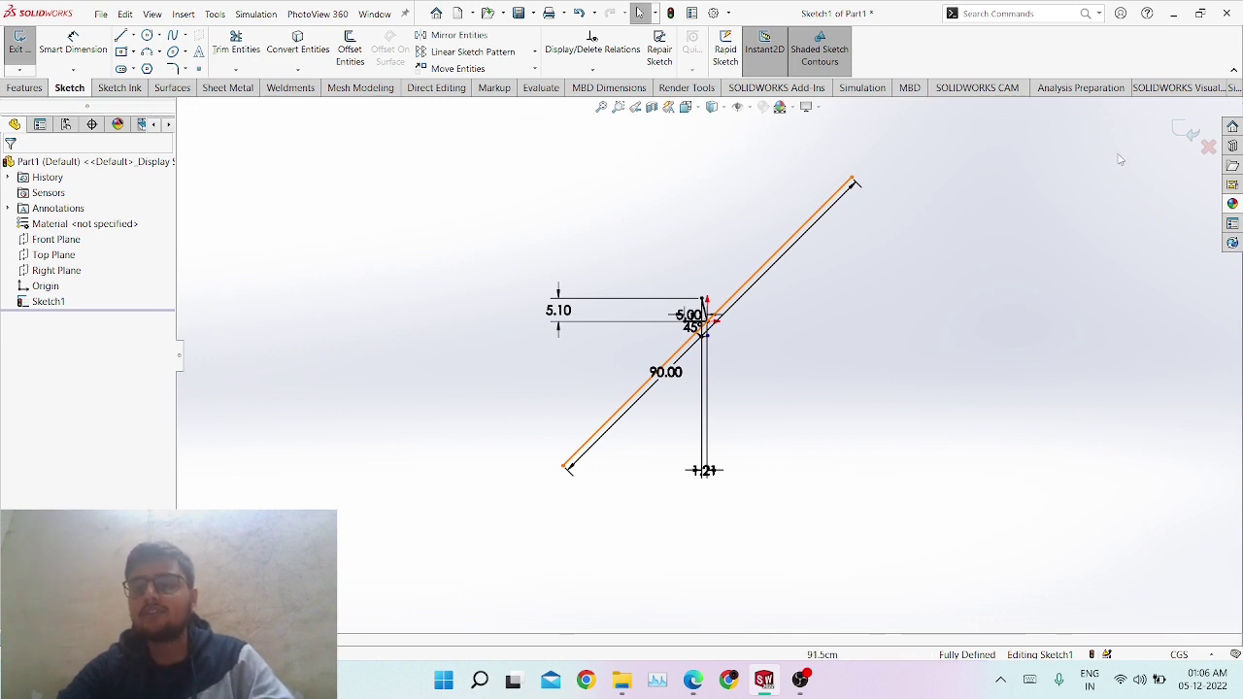
# Exit the line sketch and hide Sketch1 in the part.
pyautogui.click(1185, 132)
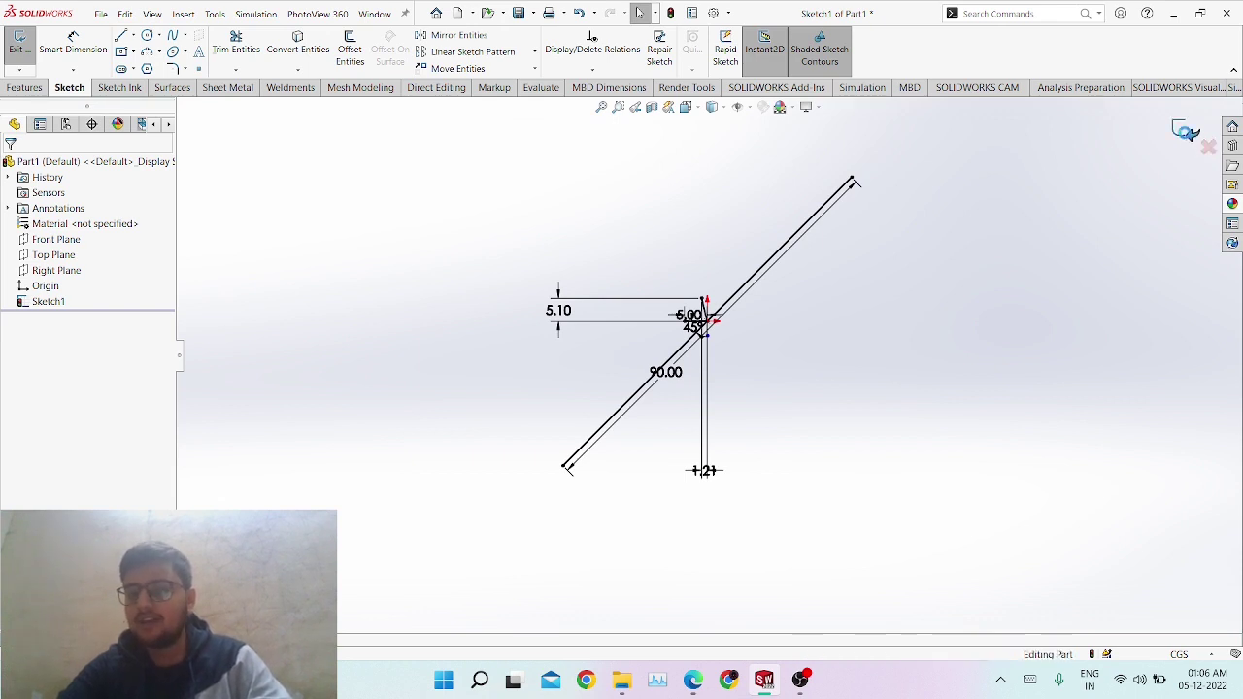
pyautogui.click(1103, 233)
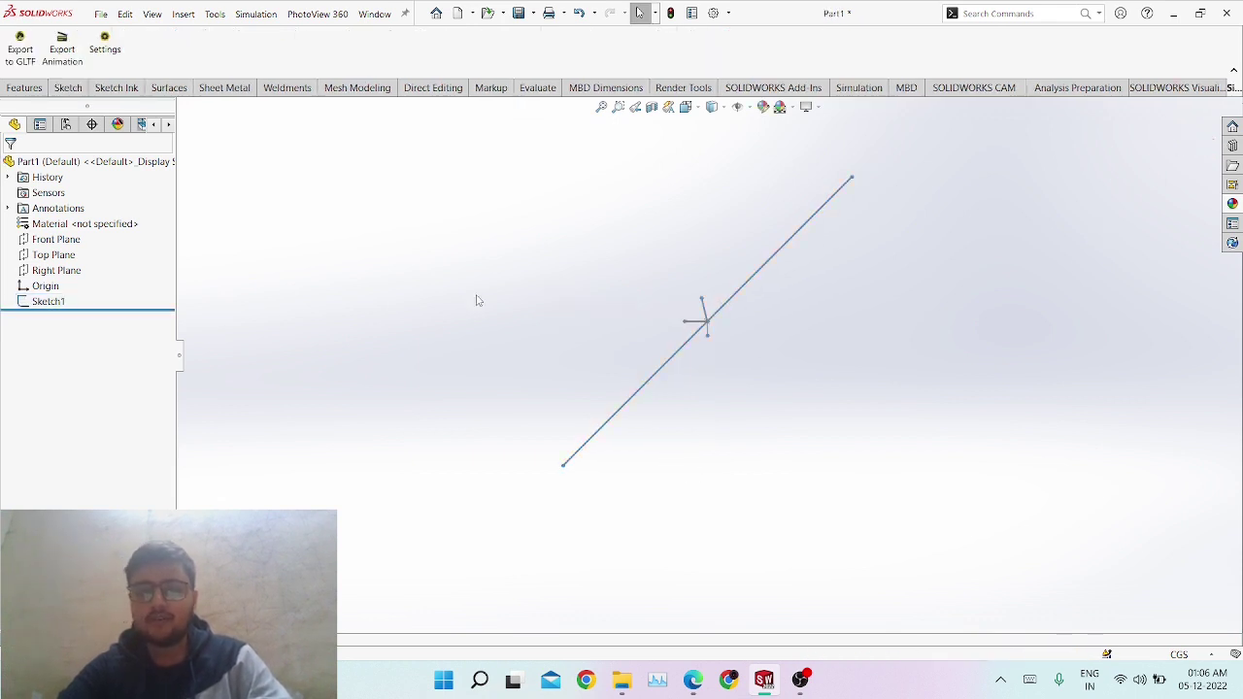
pyautogui.rightClick(47, 305)
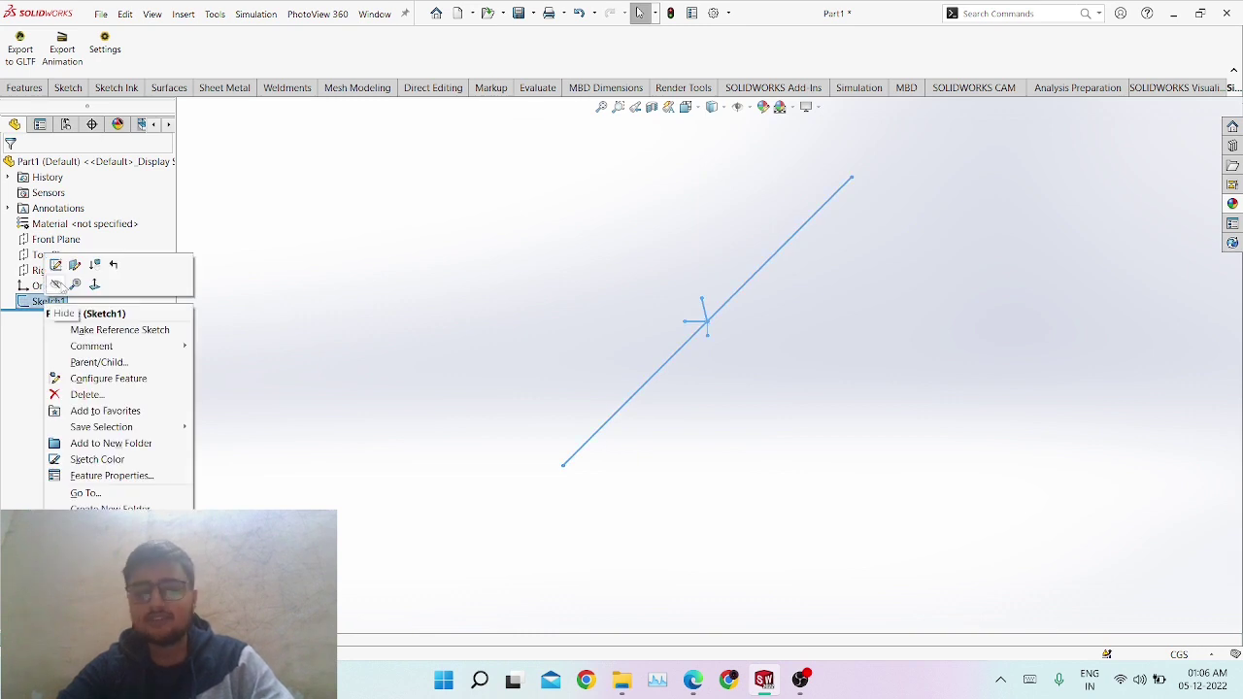
pyautogui.click(58, 284)
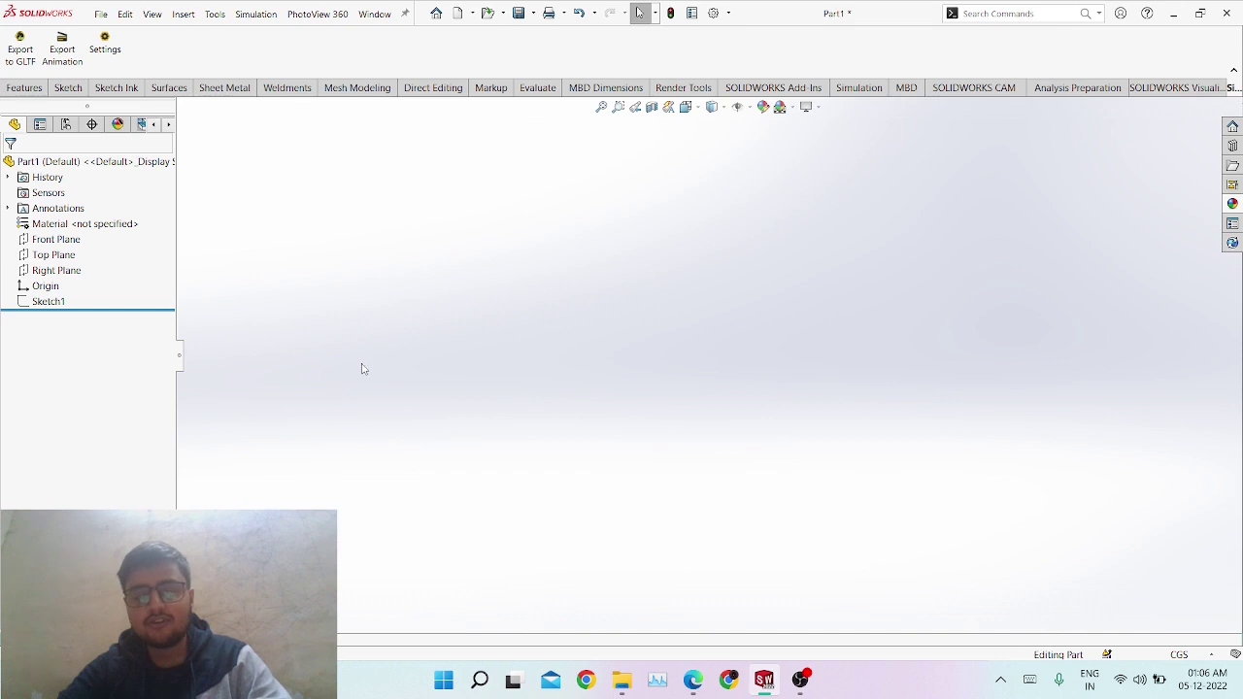
# Start a sketch on the Top Plane and draw a center rectangle centered on the origin.
pyautogui.click(59, 255)
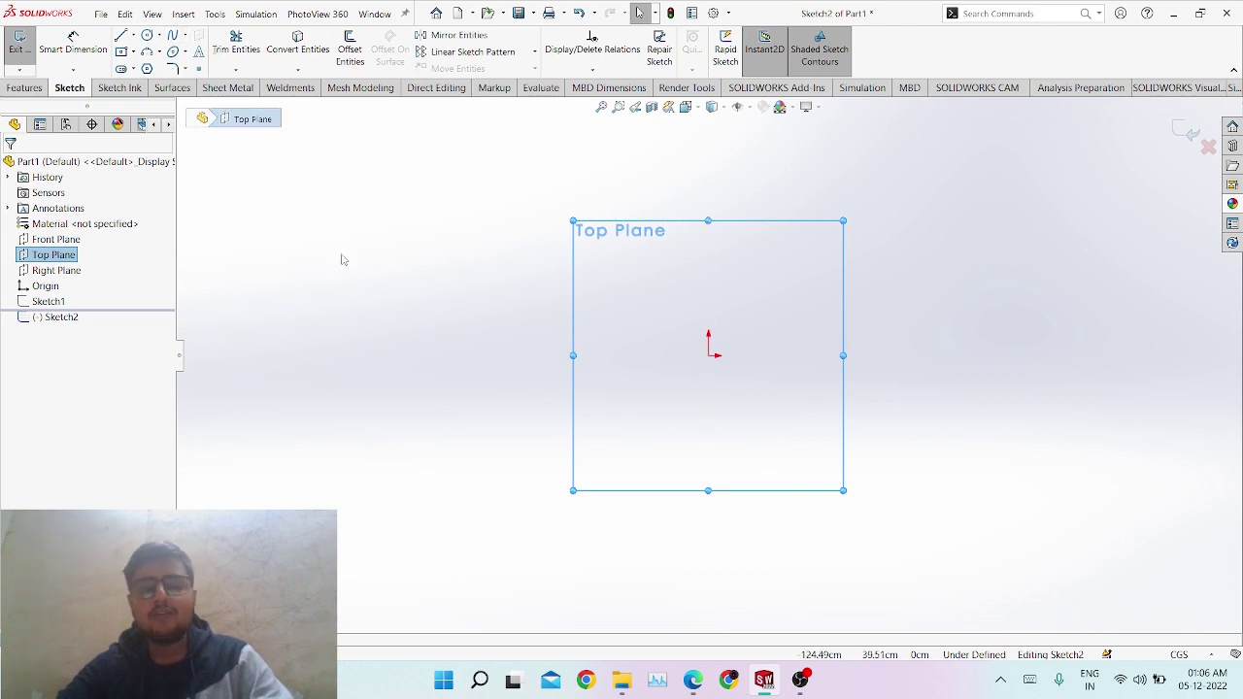
pyautogui.click(121, 51)
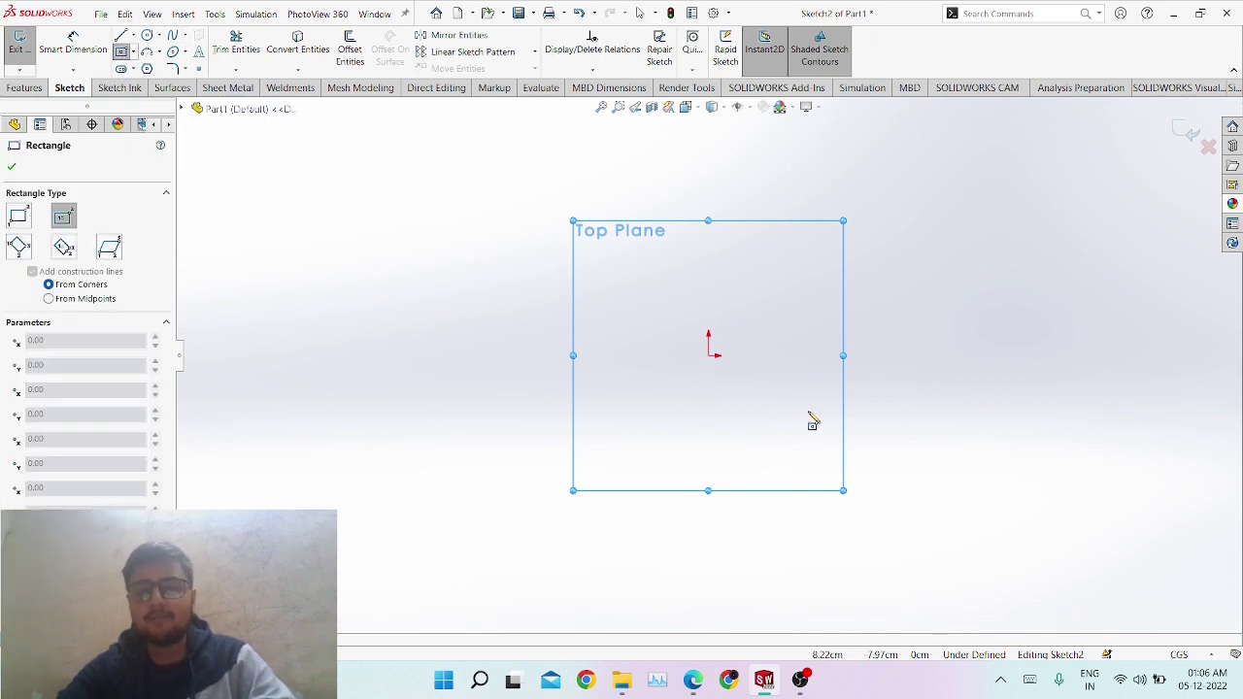
pyautogui.click(708, 356)
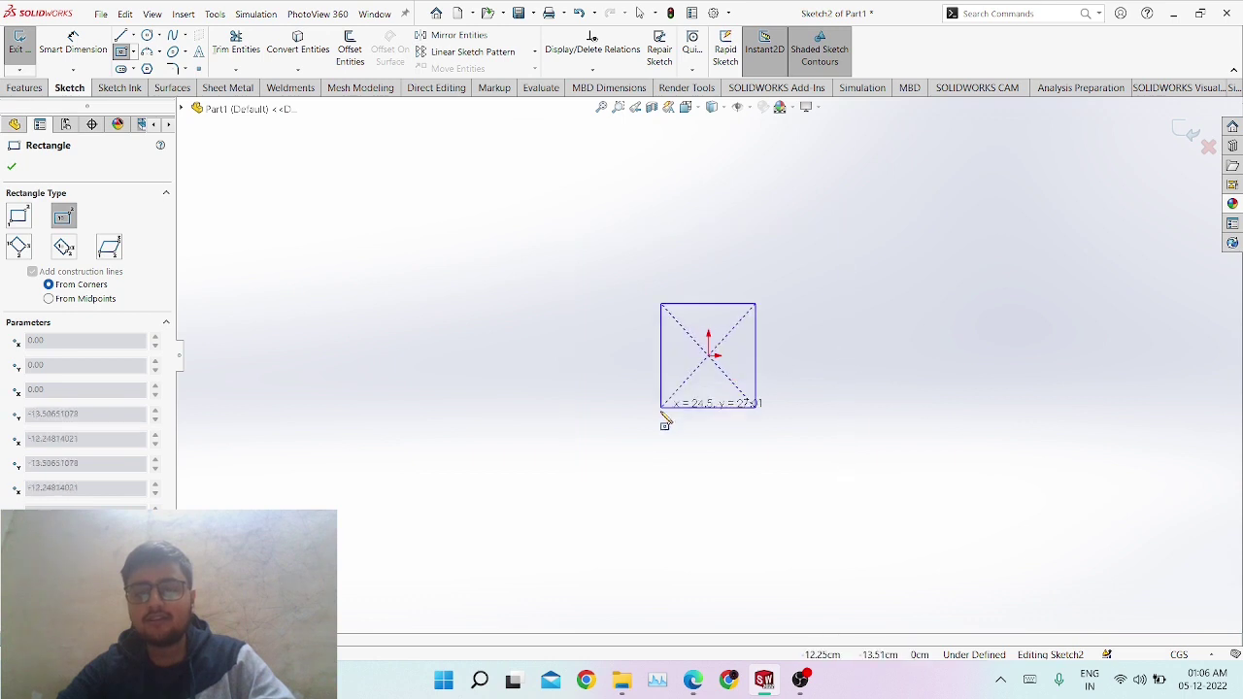
pyautogui.click(604, 438)
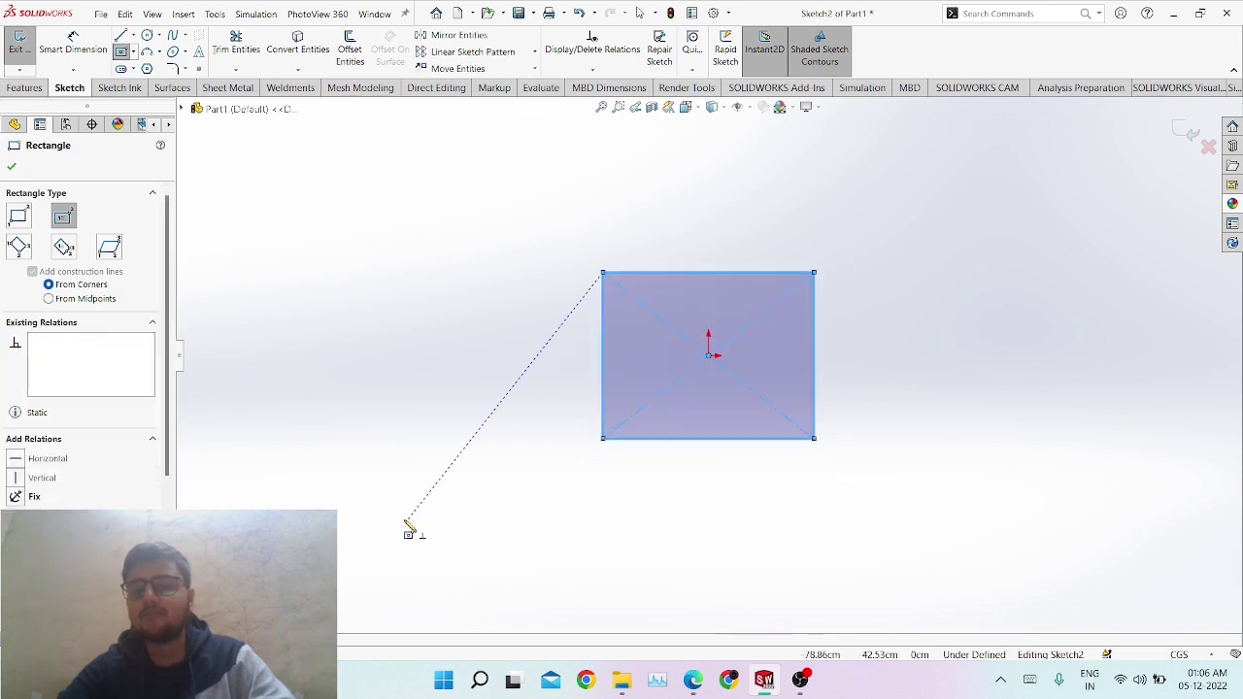
pyautogui.press('Escape')
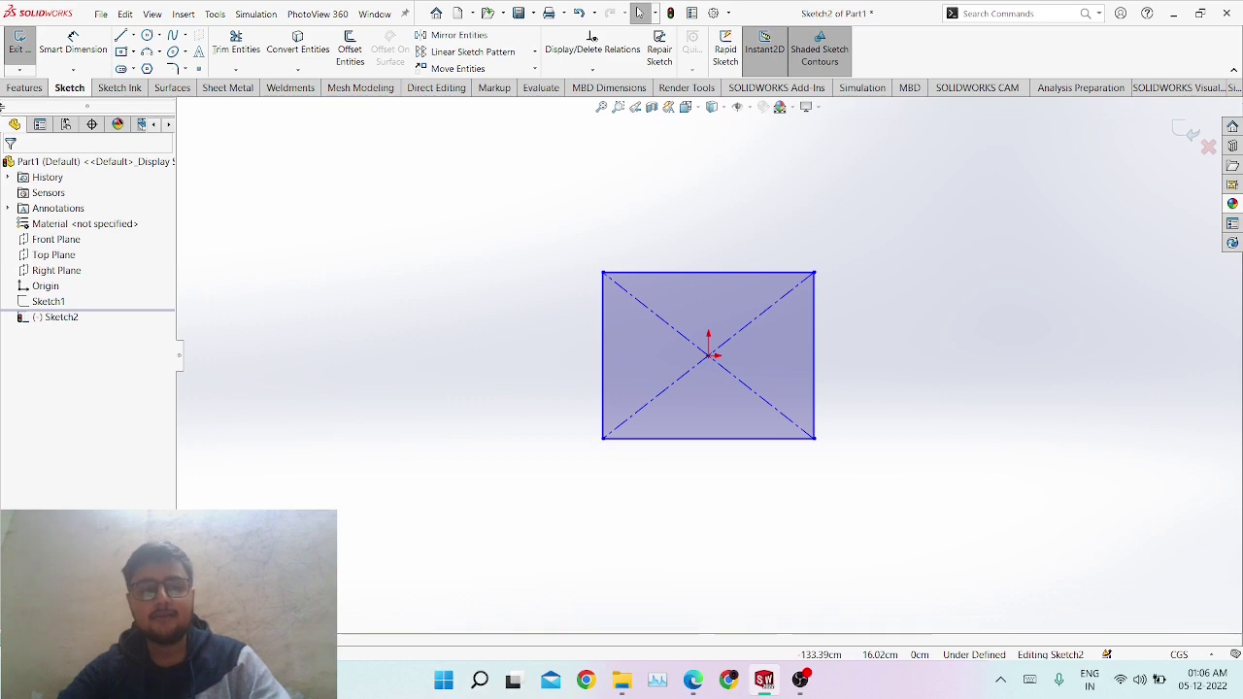
# Extrude the rectangle as a Blind boss with a depth of 5 cm.
pyautogui.click(26, 89)
pyautogui.click(26, 49)
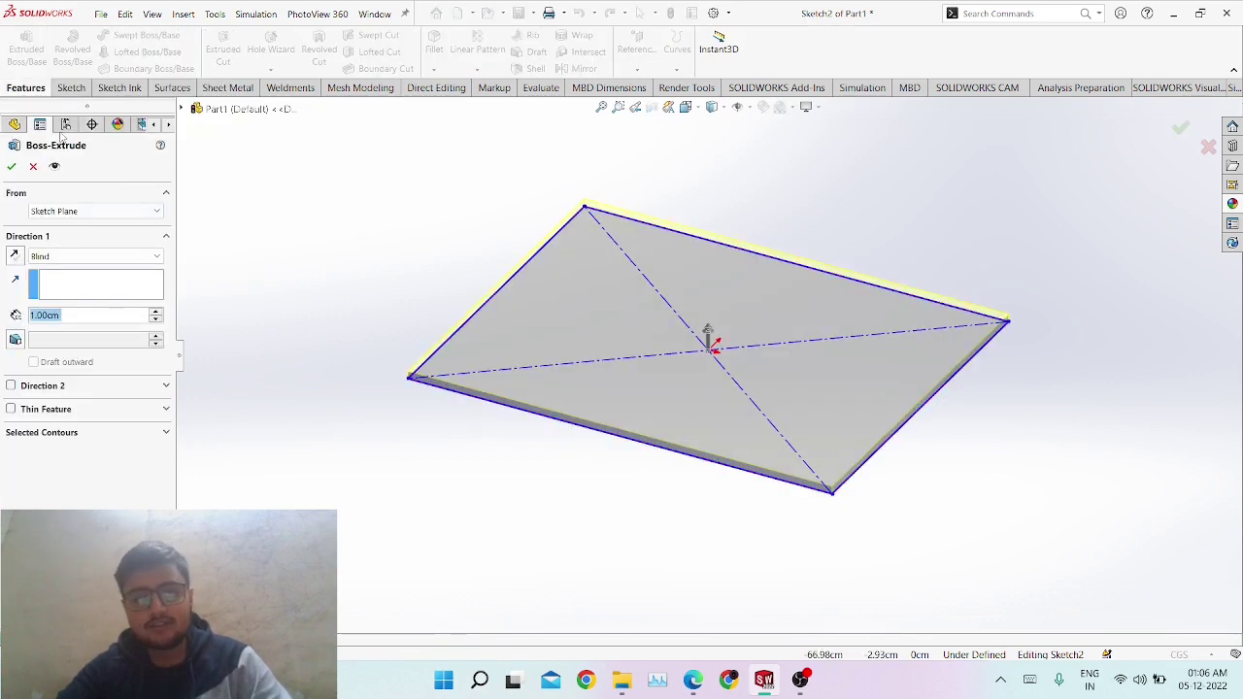
pyautogui.scroll(-1, 796, 418)
pyautogui.scroll(1, 722, 365)
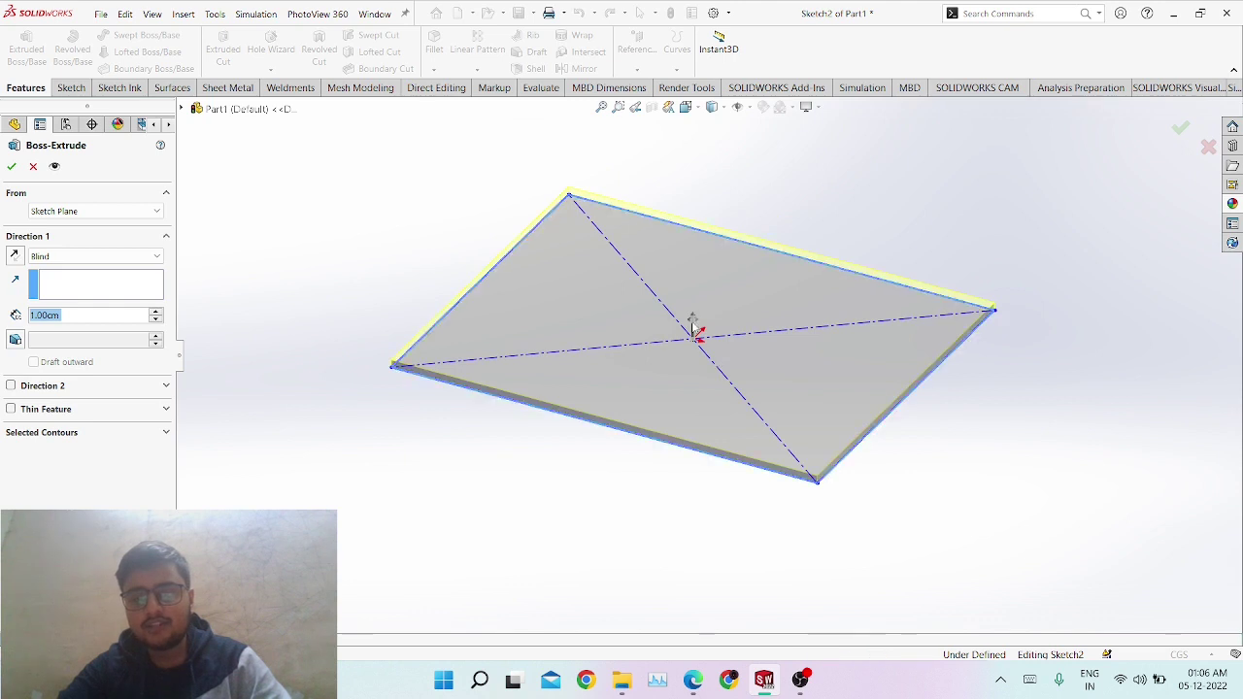
pyautogui.moveTo(695, 326)
pyautogui.mouseDown()
pyautogui.moveTo(716, 258)
pyautogui.moveTo(730, 340)
pyautogui.moveTo(716, 262)
pyautogui.moveTo(741, 241)
pyautogui.moveTo(734, 267)
pyautogui.mouseUp()
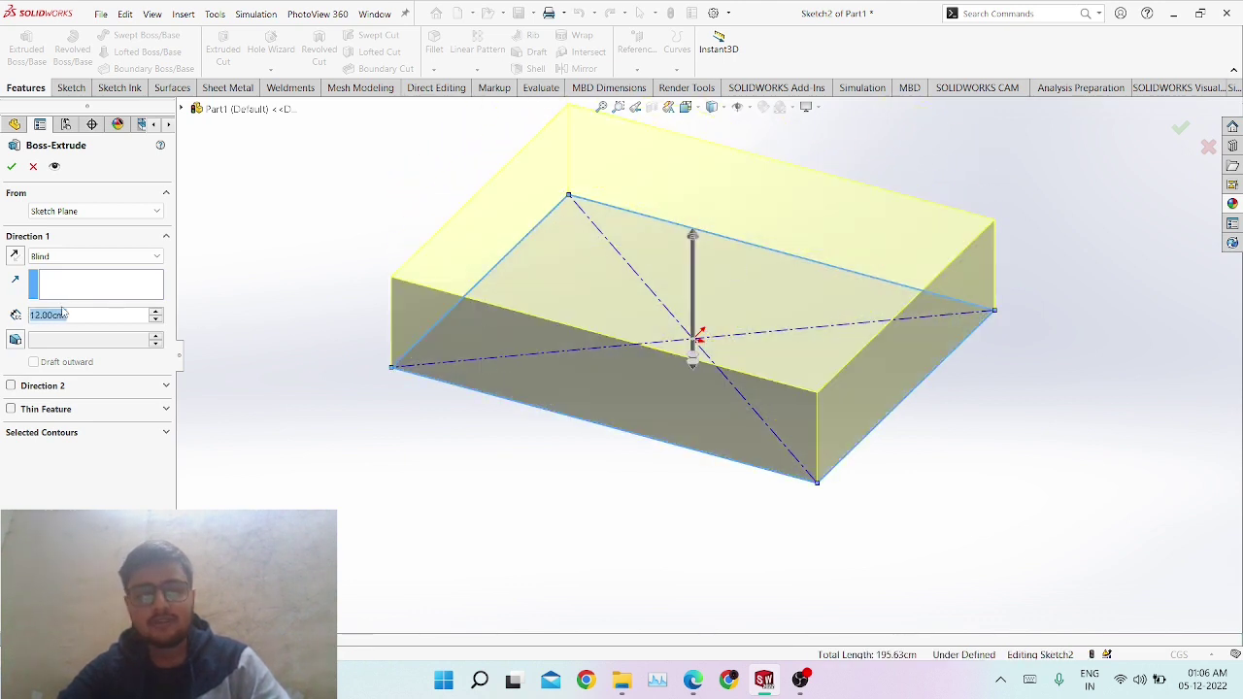
pyautogui.press('BackSpace')
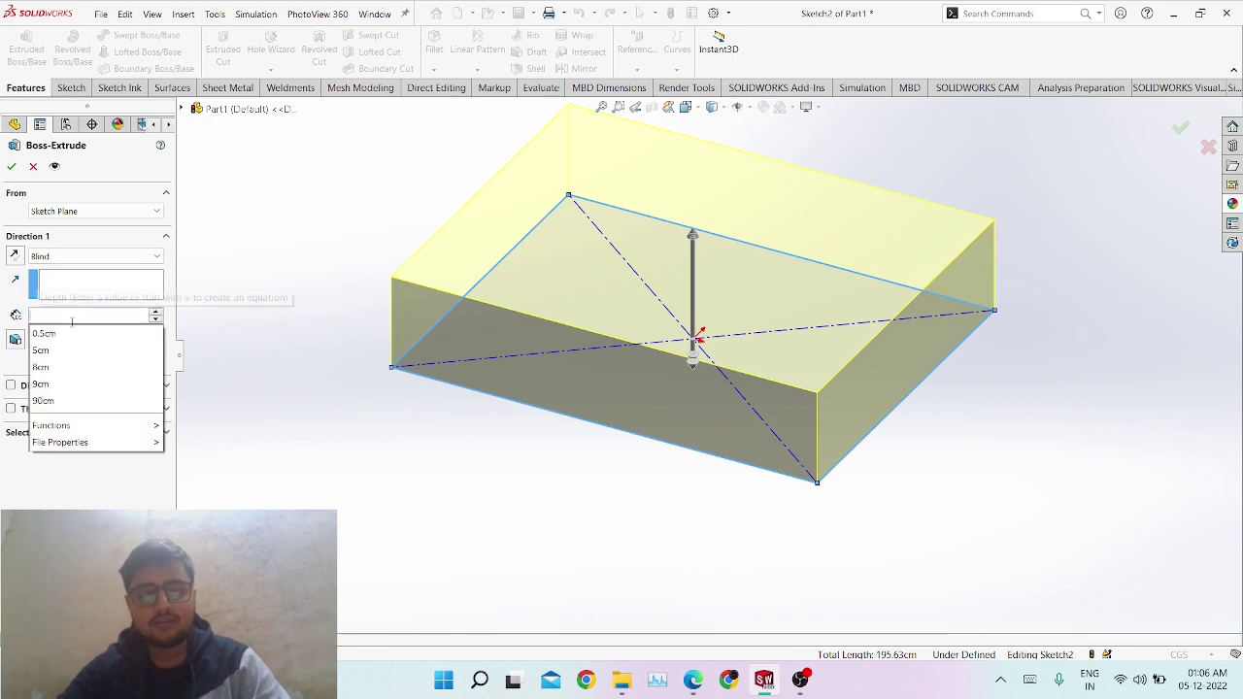
pyautogui.write('1')
pyautogui.press('Return')
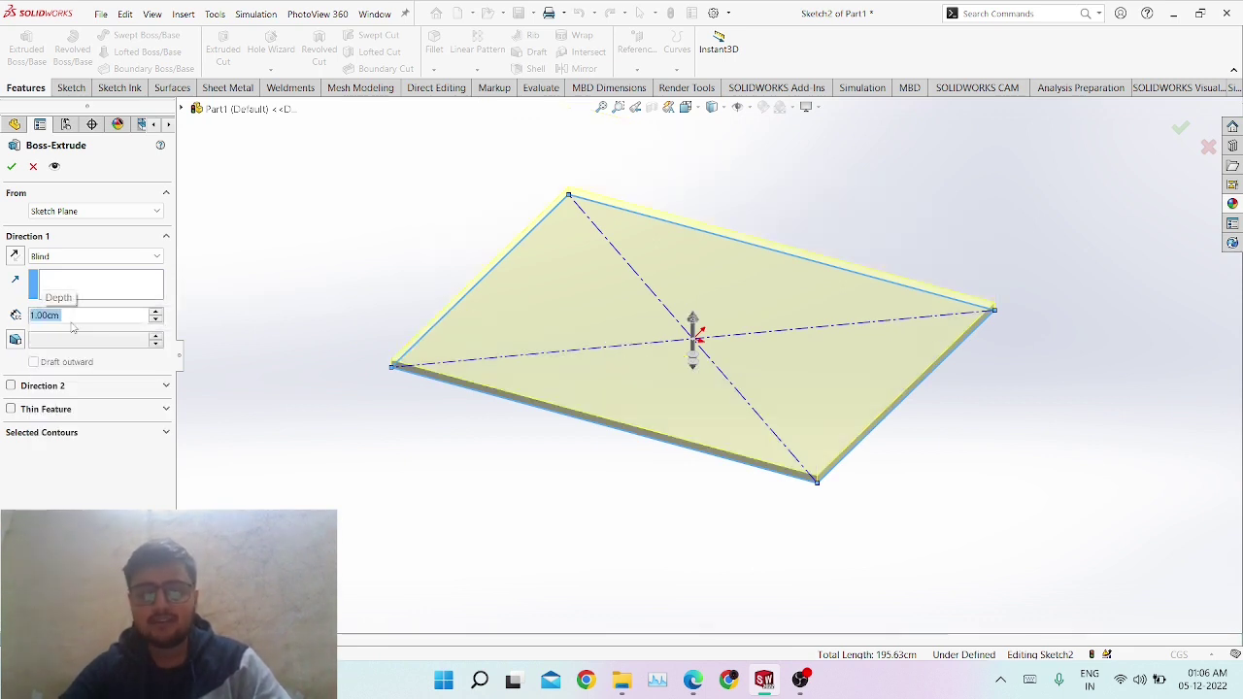
pyautogui.write('5')
pyautogui.press('Return')
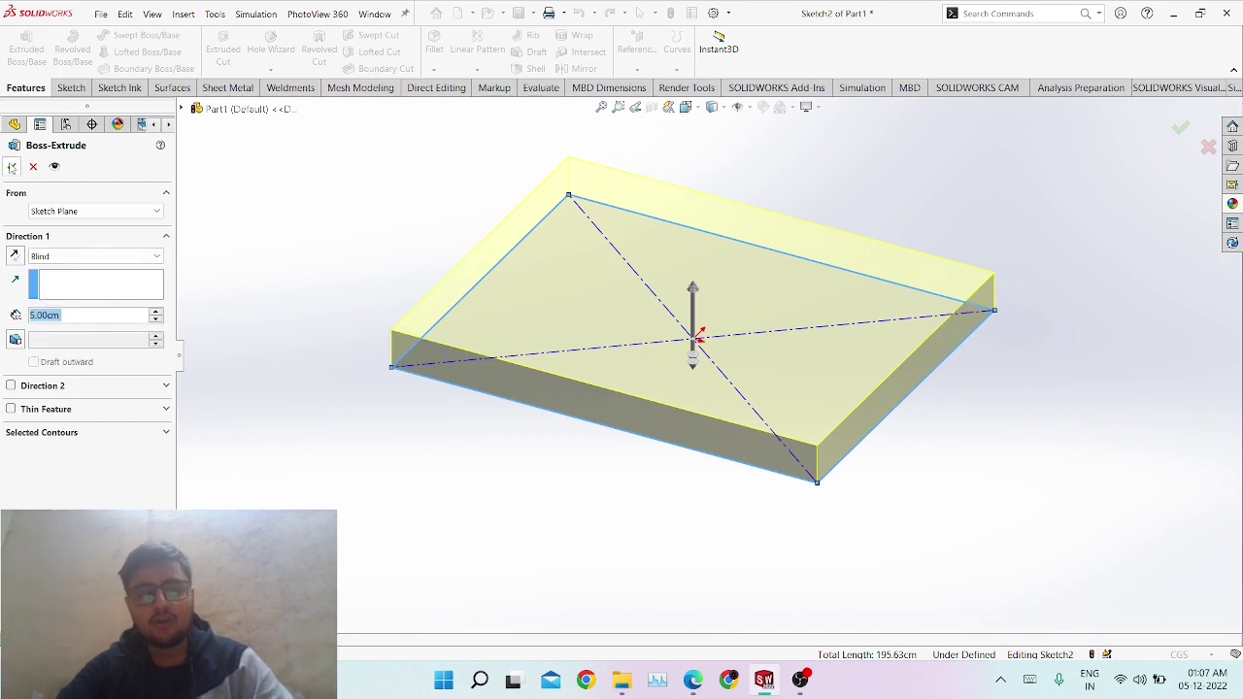
pyautogui.press('Return')
pyautogui.click(802, 382)
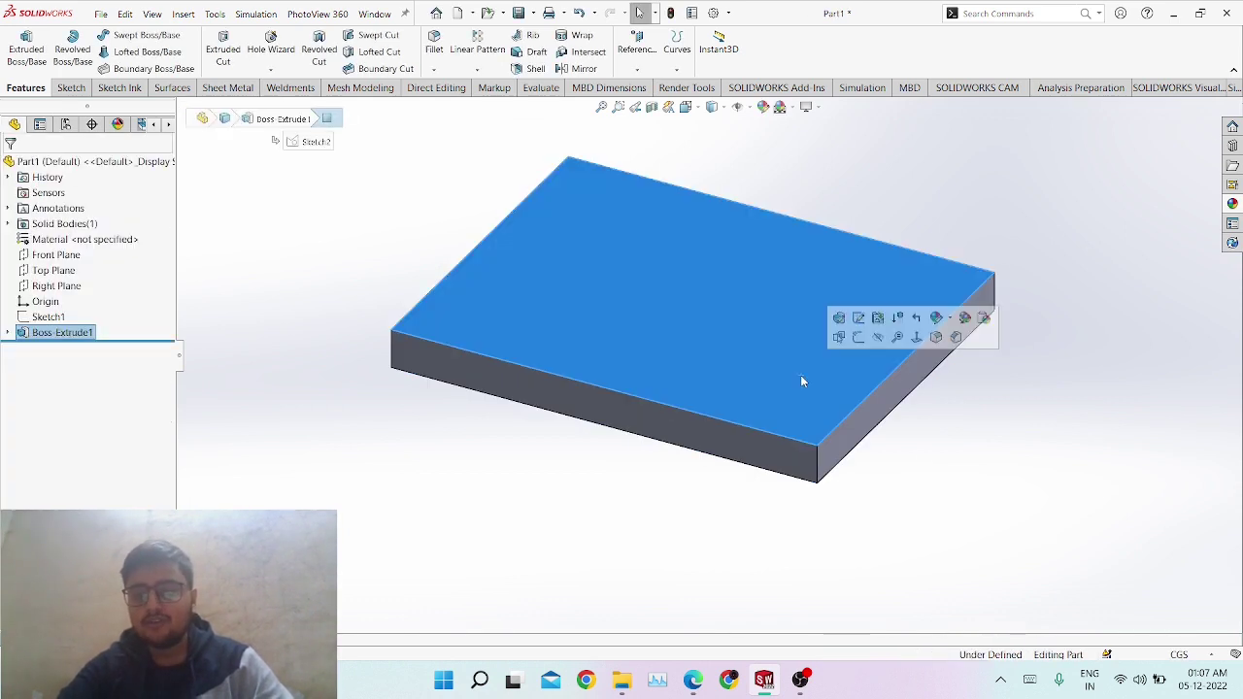
pyautogui.click(858, 337)
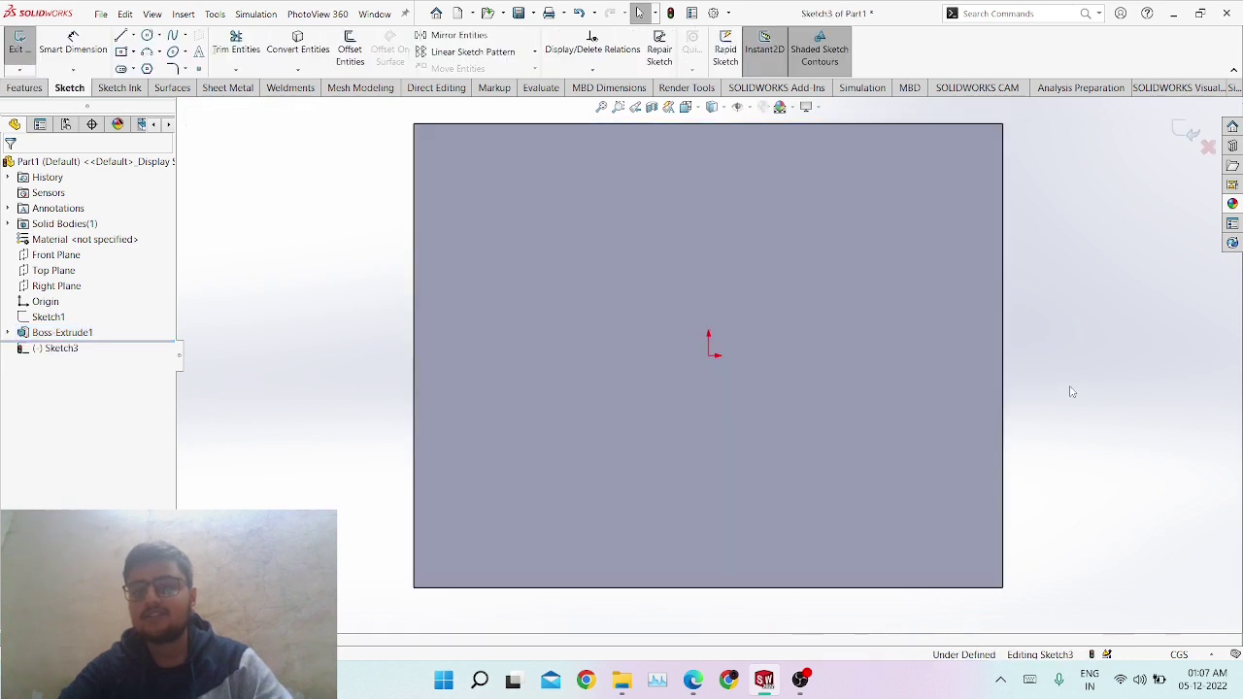
pyautogui.scroll(3, 991, 389)
pyautogui.moveTo(991, 389); pyautogui.dragTo(848, 381, button='middle')
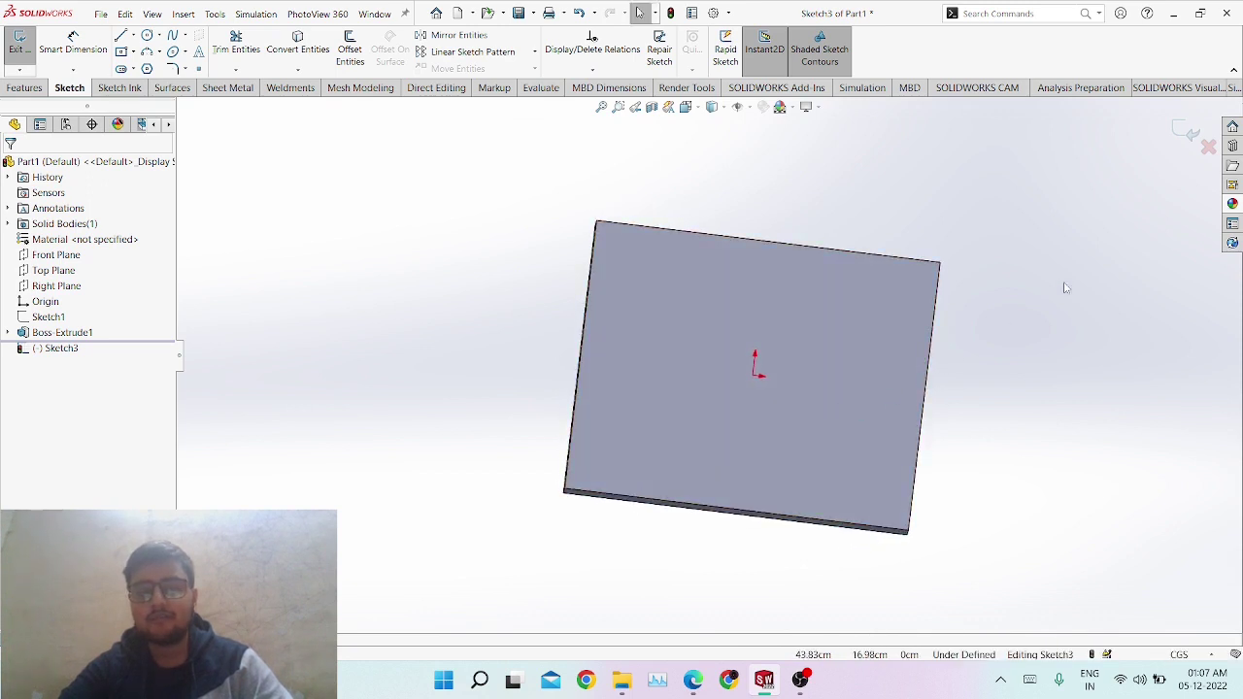
pyautogui.click(1185, 127)
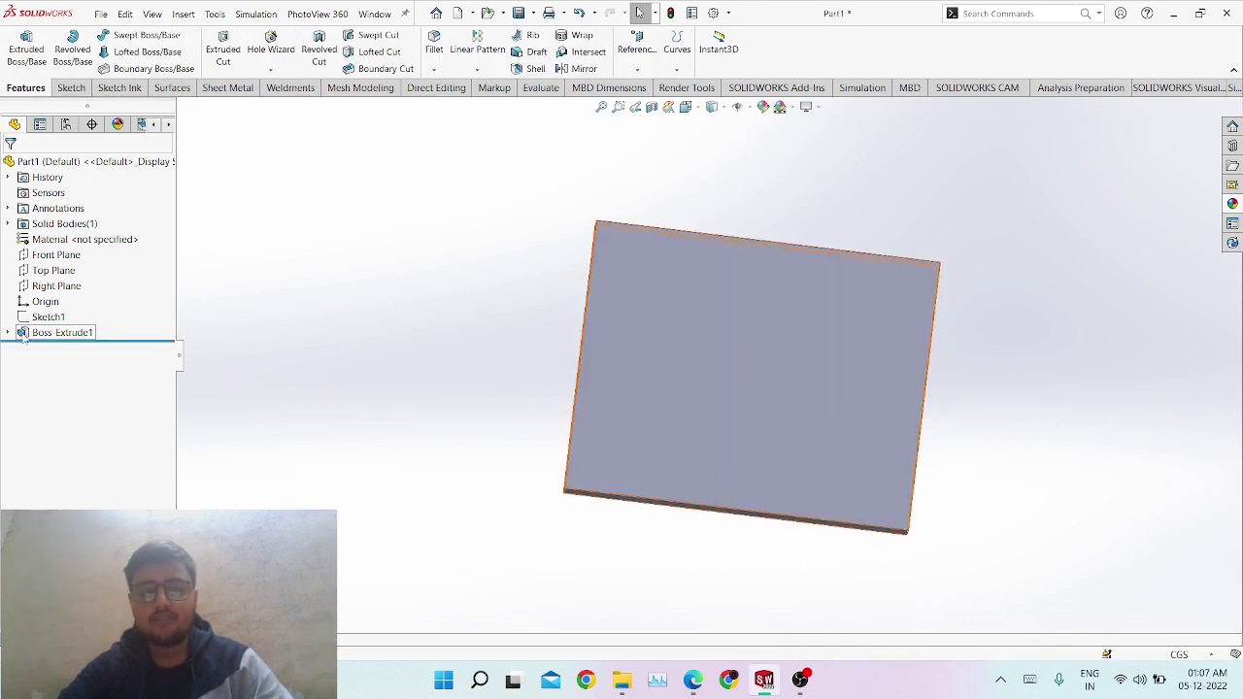
# Show Sketch2 beneath Boss-Extrude1 and hide it again.
pyautogui.click(649, 362)
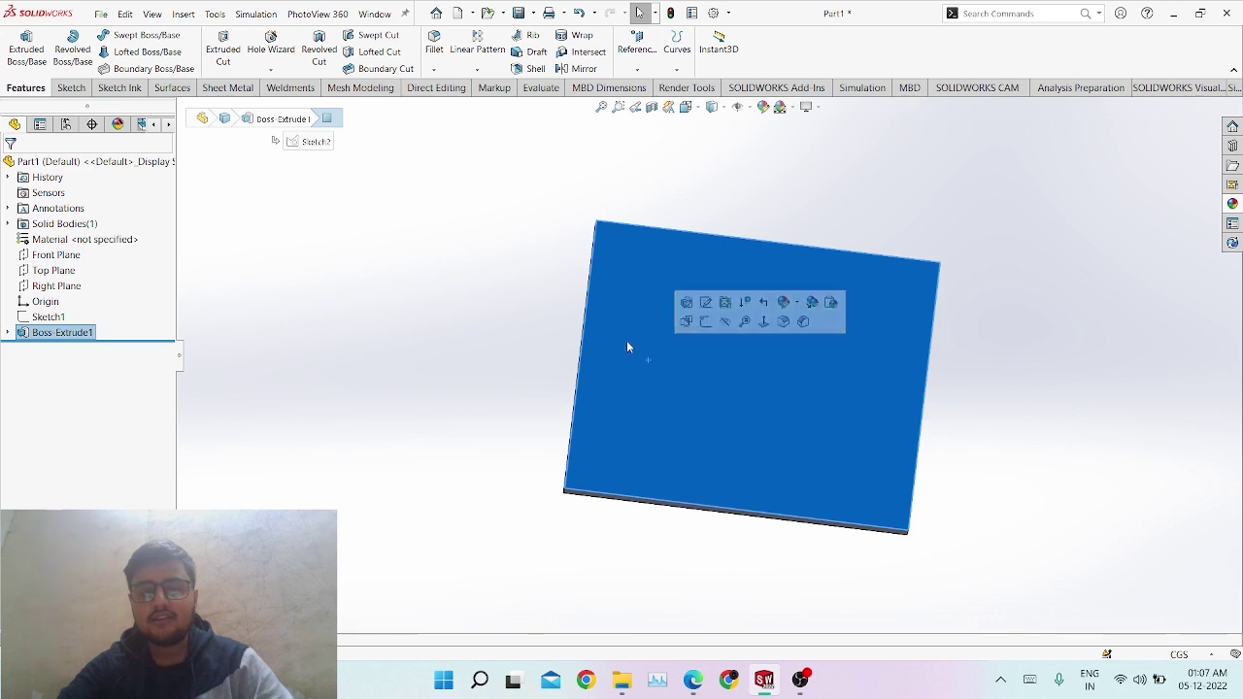
pyautogui.click(8, 332)
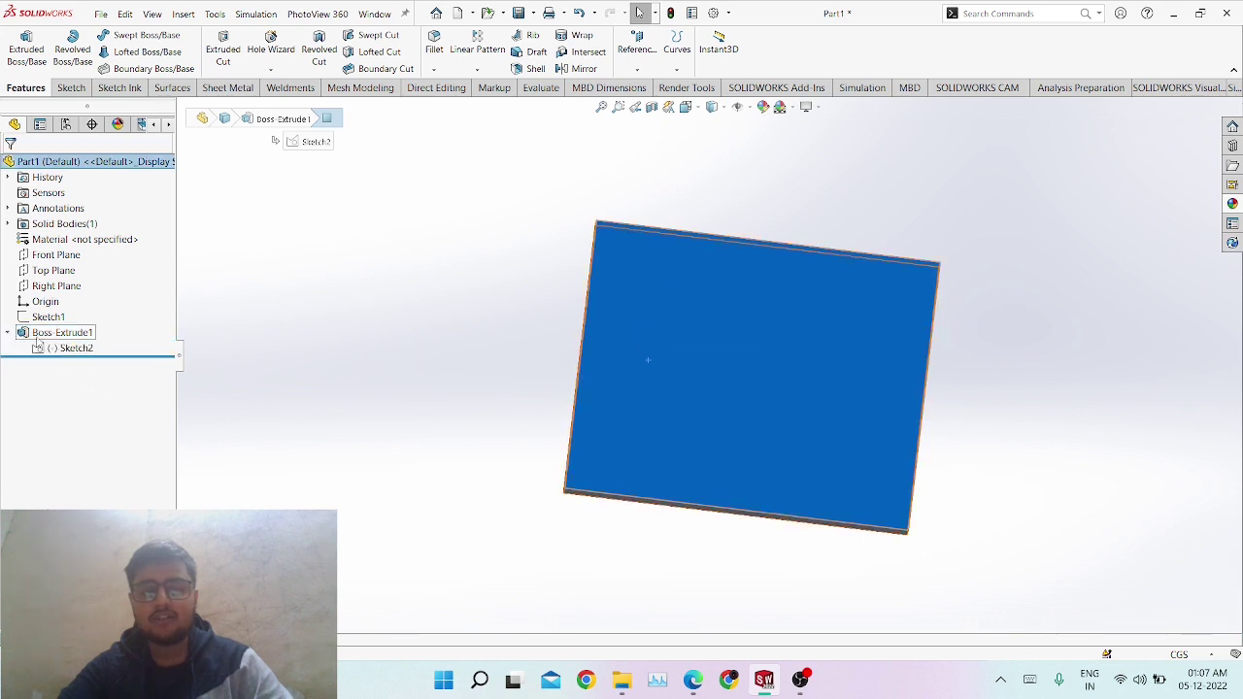
pyautogui.click(53, 348)
pyautogui.click(285, 361)
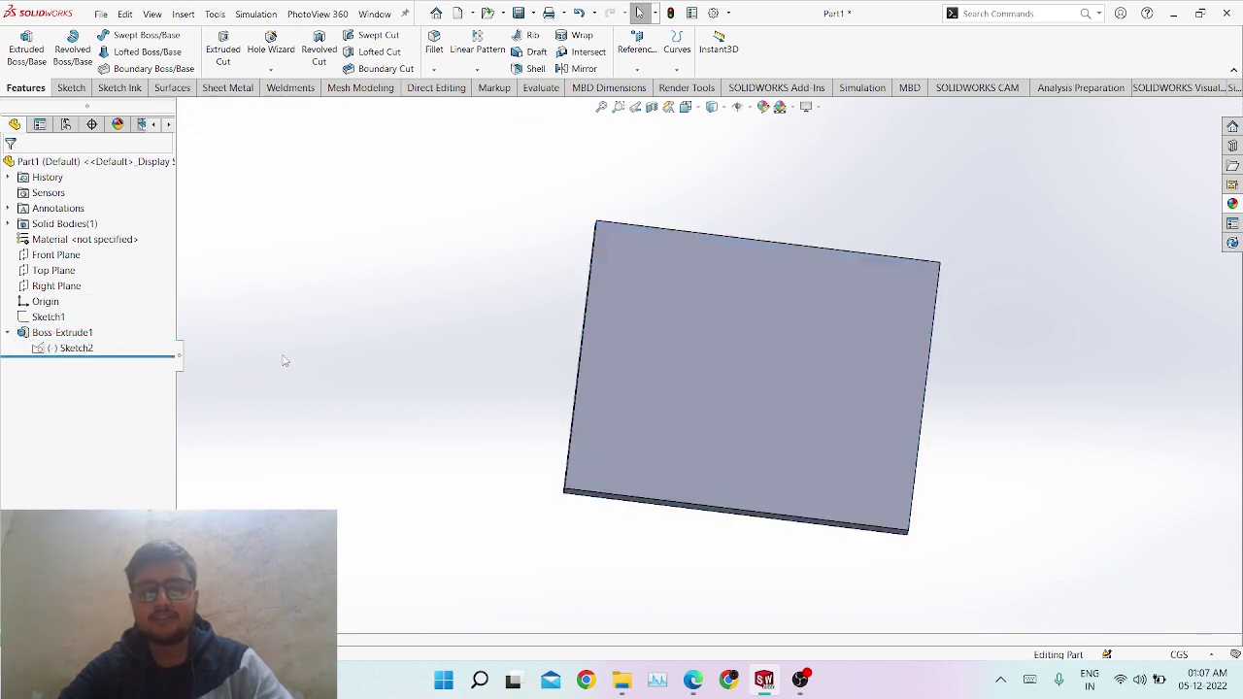
pyautogui.click(83, 333)
pyautogui.click(84, 348)
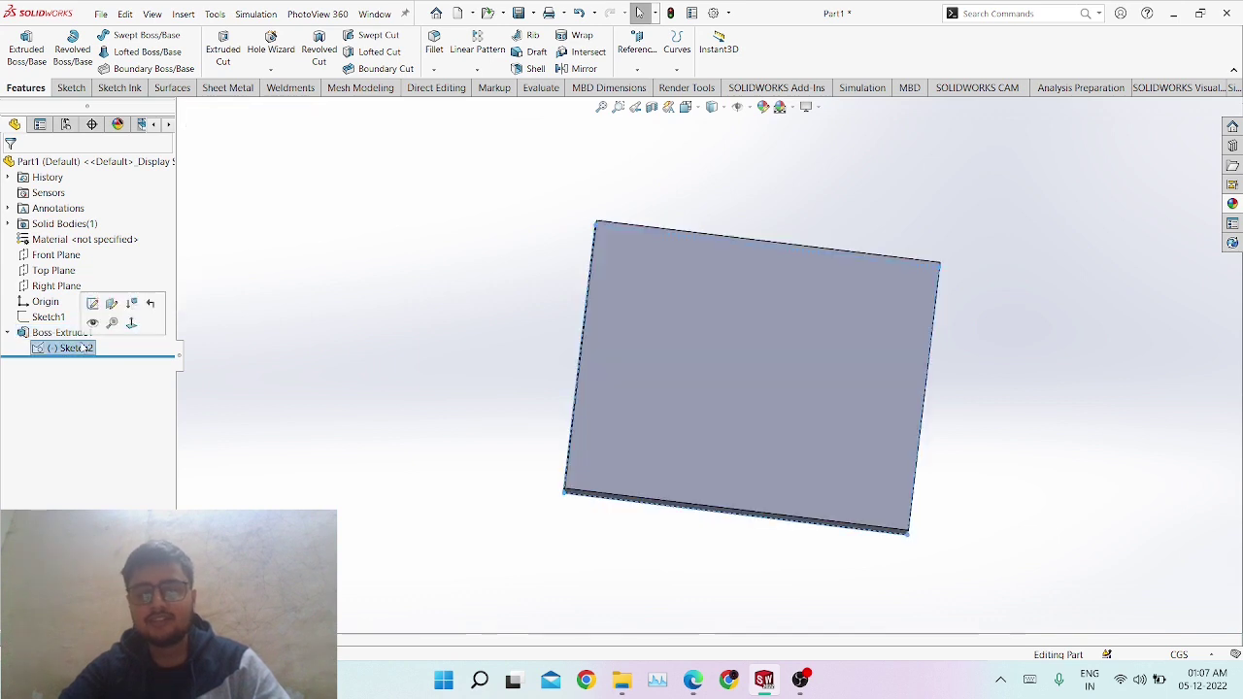
pyautogui.click(92, 324)
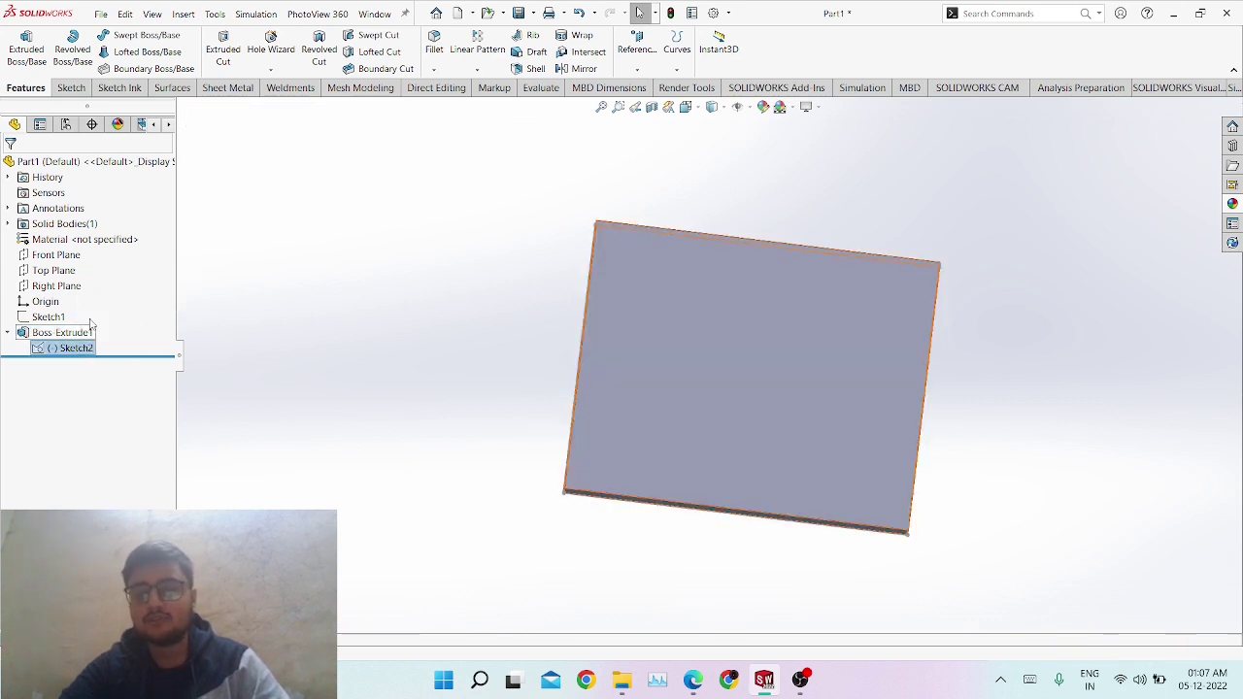
pyautogui.click(73, 349)
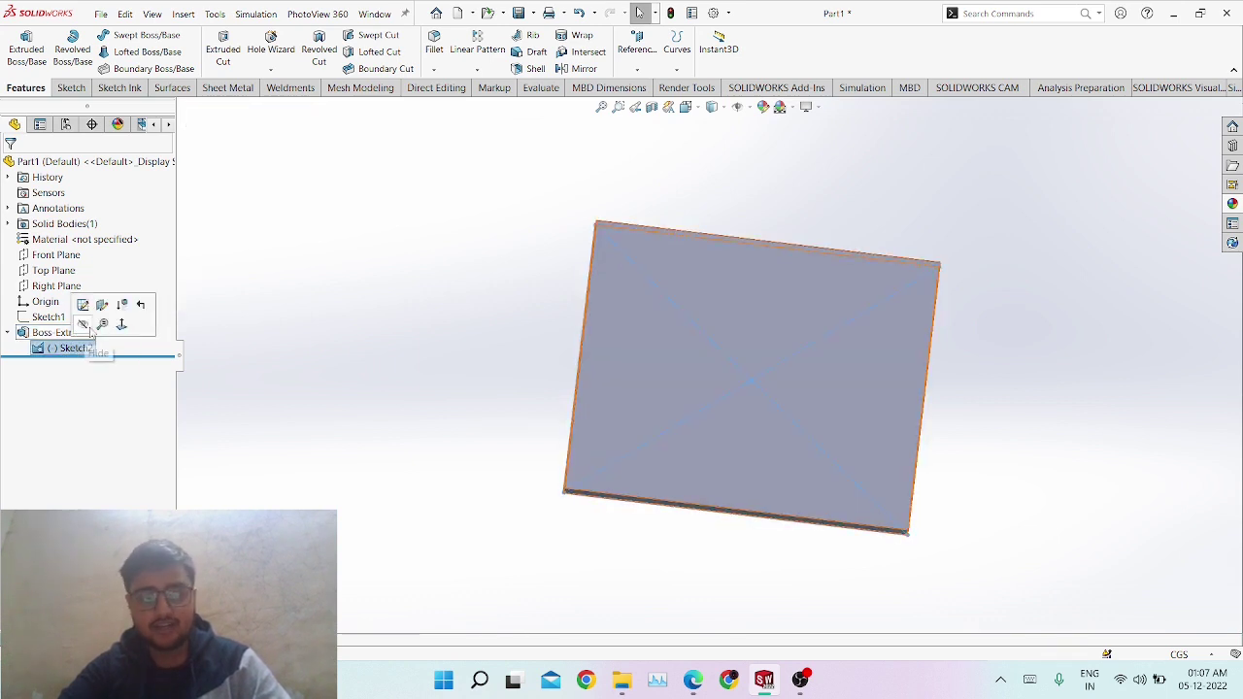
pyautogui.click(85, 323)
# Edit Sketch2, move the rectangle's upper-left corner to about X -12.7 cm, Y 34.3 cm, and exit the sketch to update the plate.
pyautogui.click(83, 348)
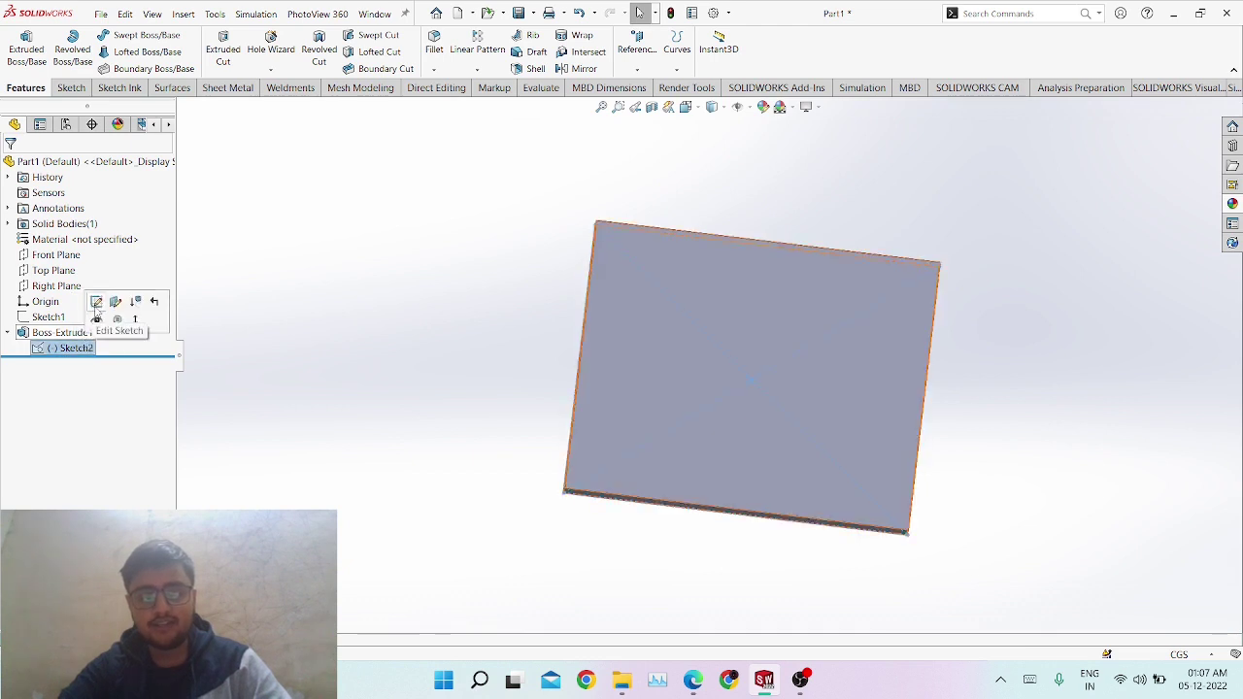
pyautogui.click(96, 302)
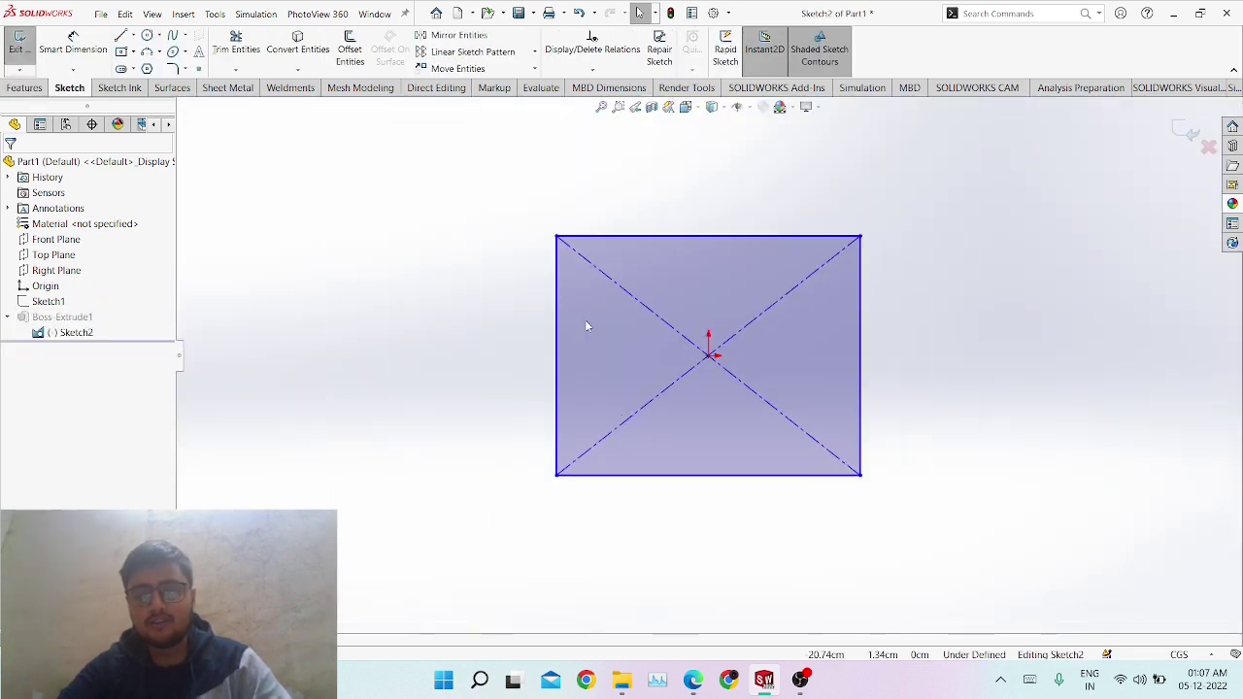
pyautogui.moveTo(559, 240); pyautogui.dragTo(638, 166)
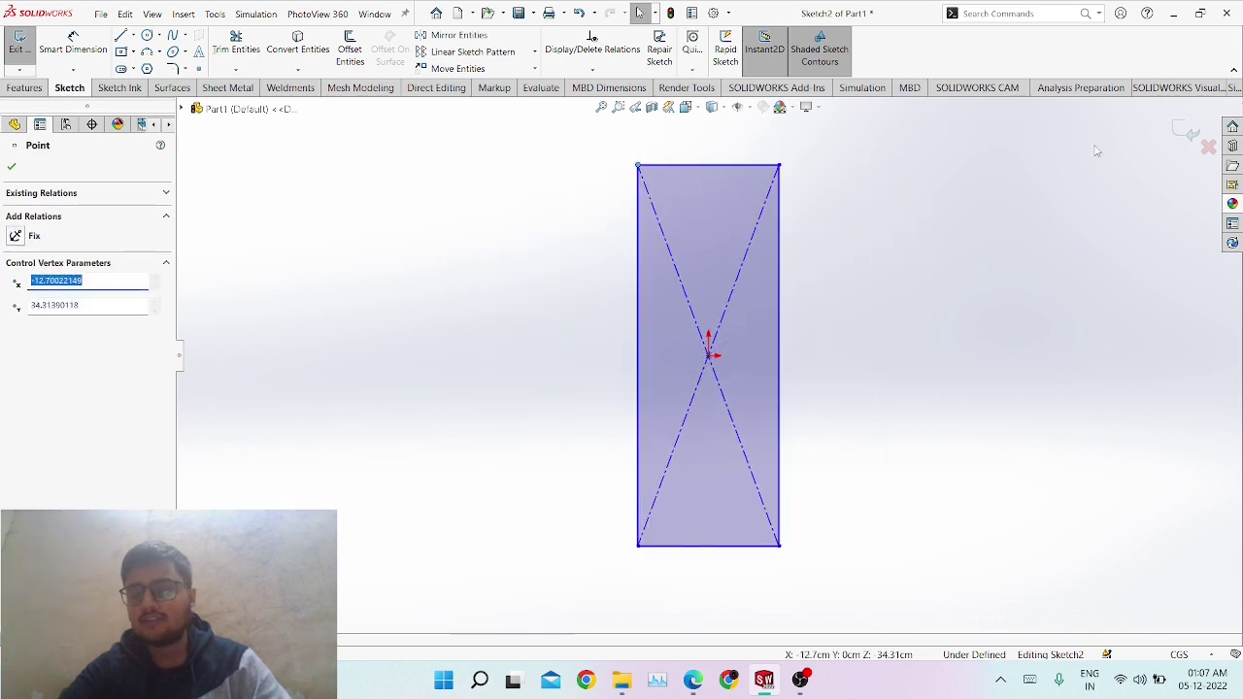
pyautogui.click(1177, 132)
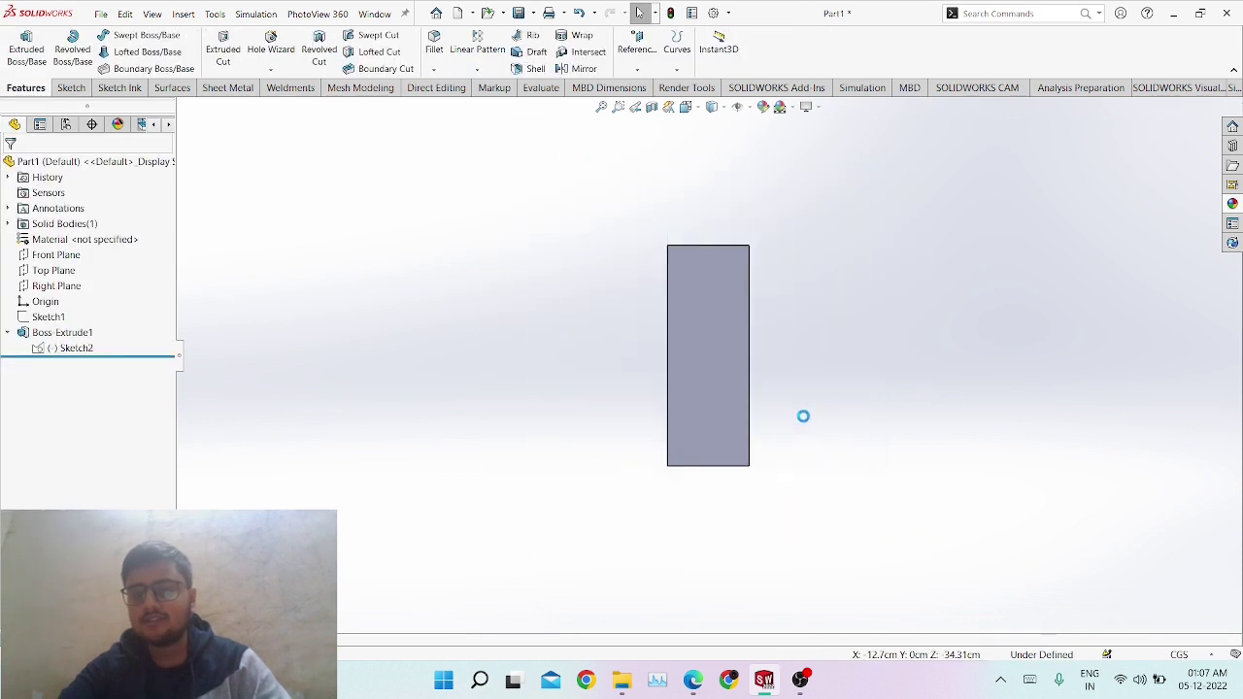
pyautogui.moveTo(768, 303); pyautogui.dragTo(779, 494, button='middle')
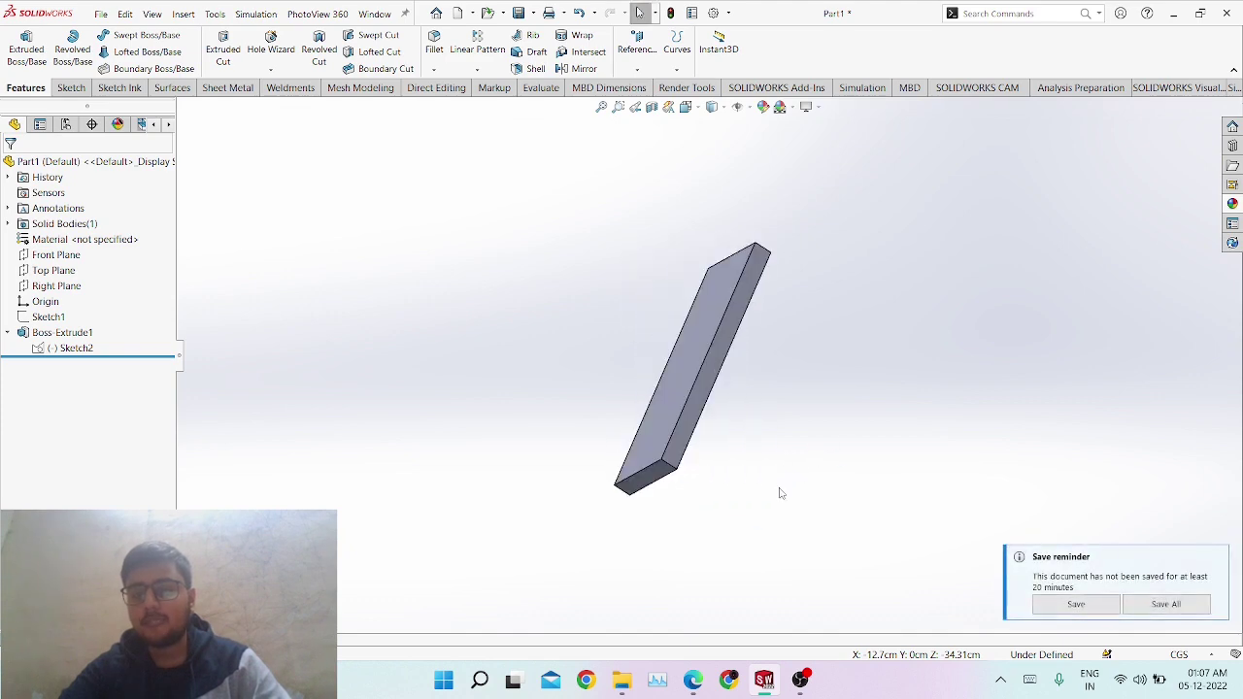
# Save the part to the Desktop as Part1 in SOLIDWORKS Part format.
pyautogui.click(1055, 609)
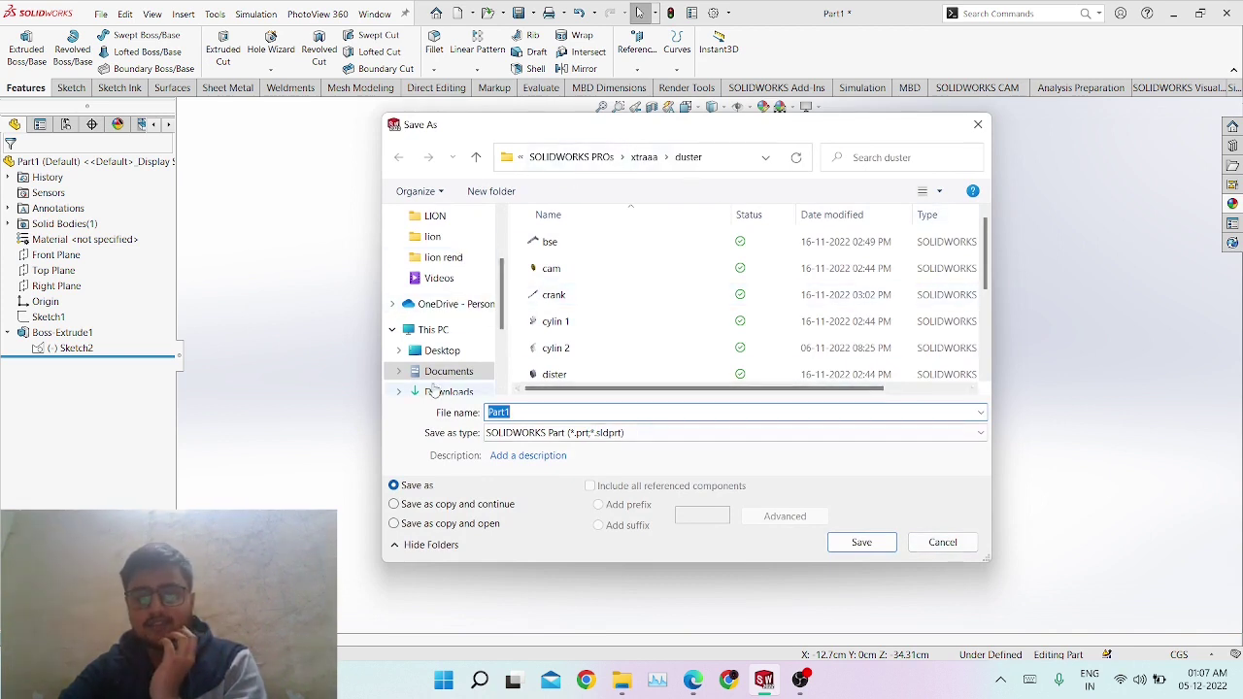
pyautogui.click(439, 352)
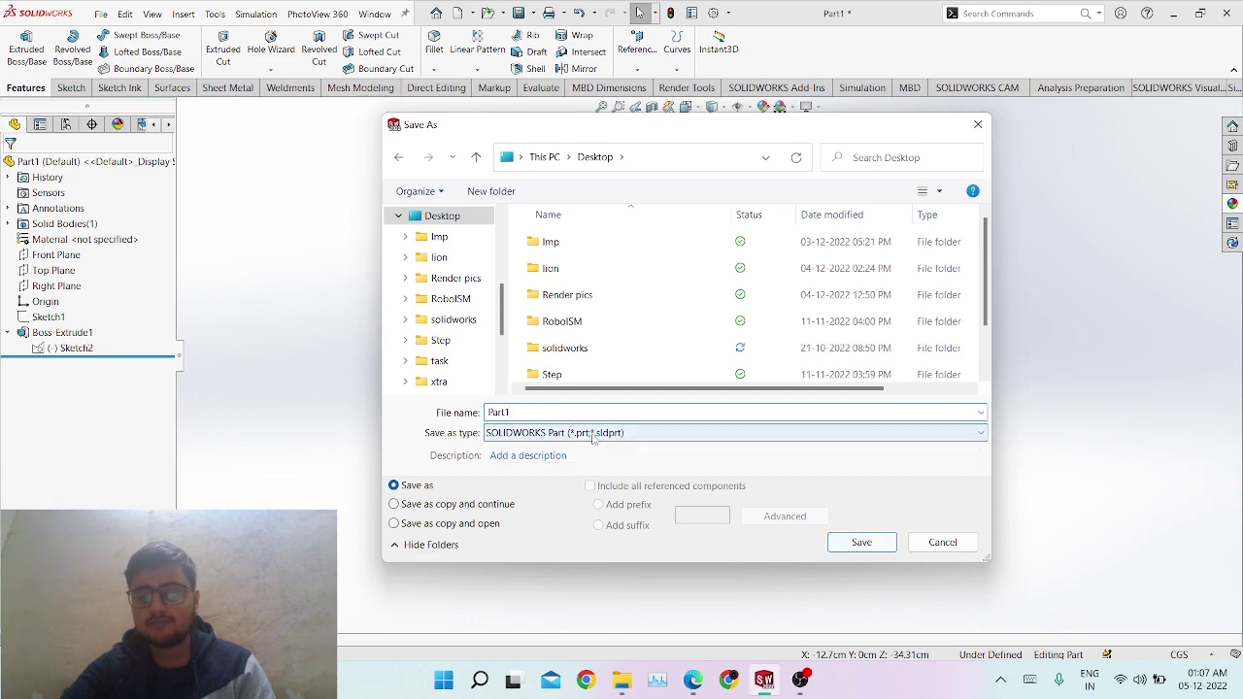
pyautogui.click(631, 434)
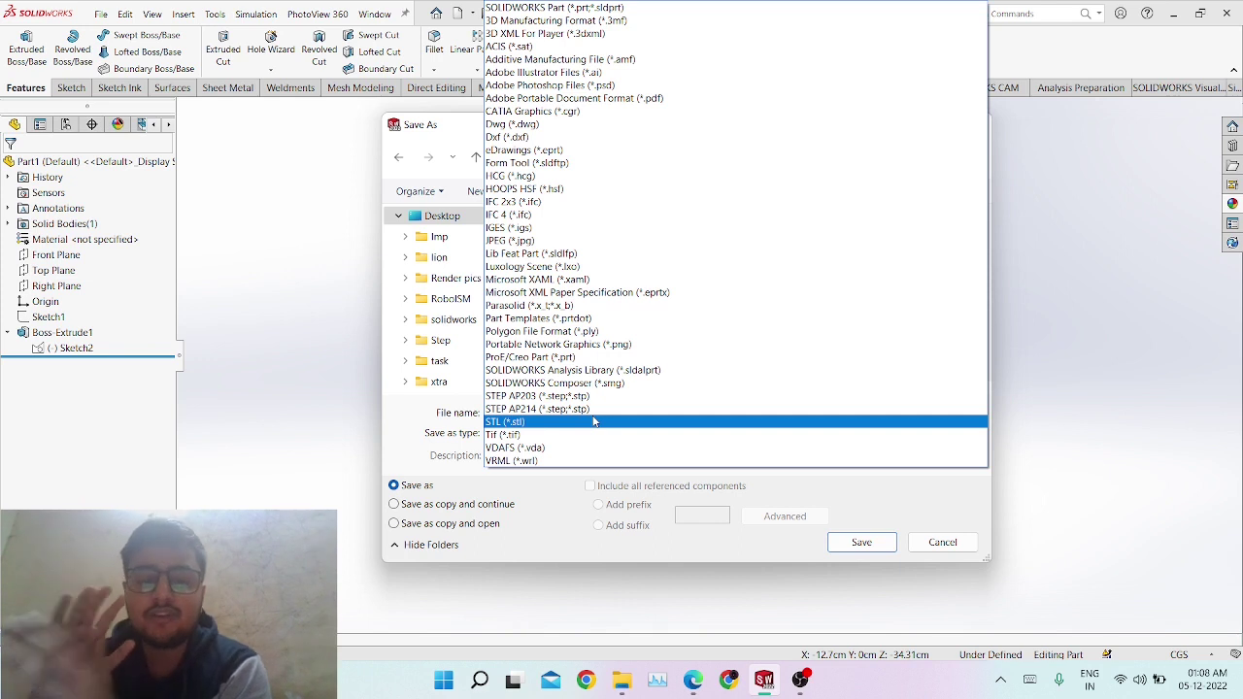
pyautogui.click(1074, 336)
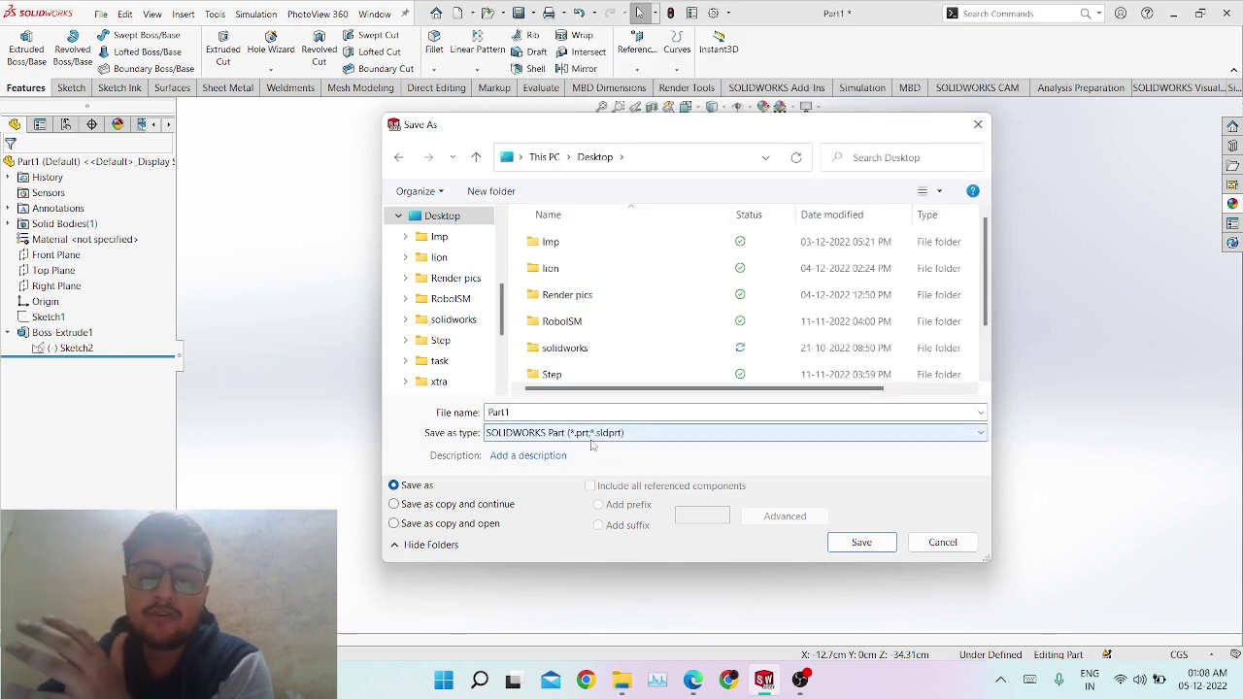
pyautogui.click(861, 542)
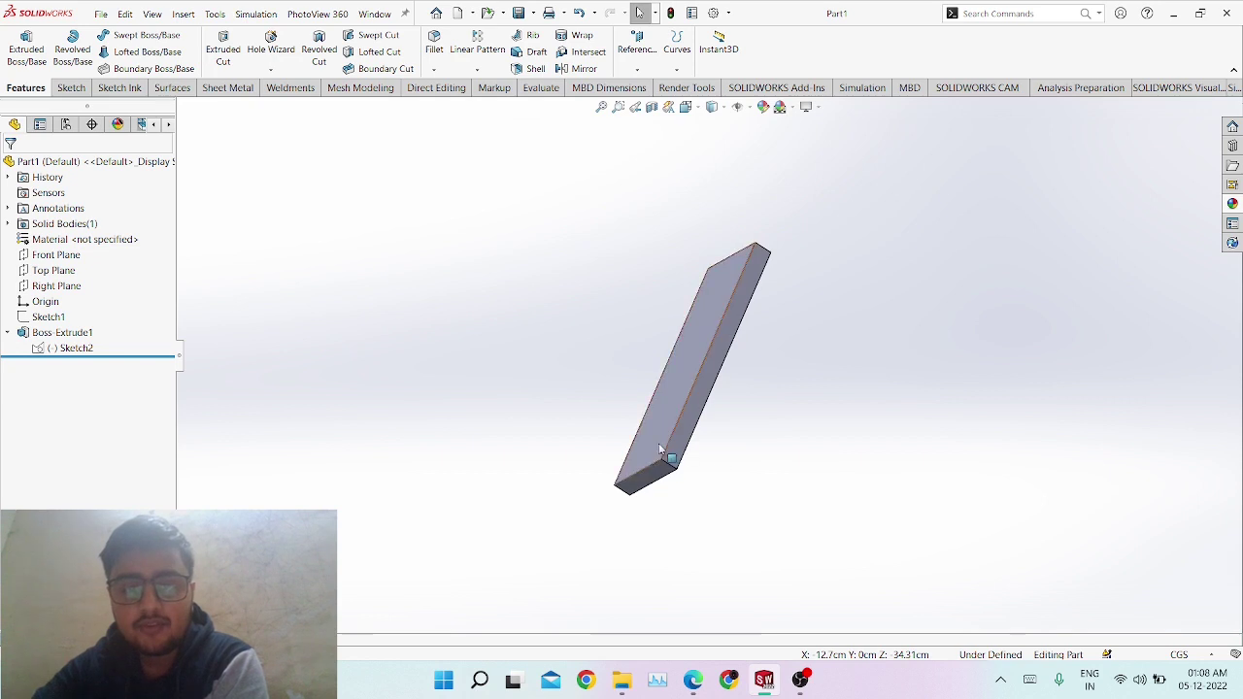
# Hide the Boss-Extrude1 body and start a new sketch on the Top Plane.
pyautogui.scroll(-5, 666, 447)
pyautogui.click(727, 382)
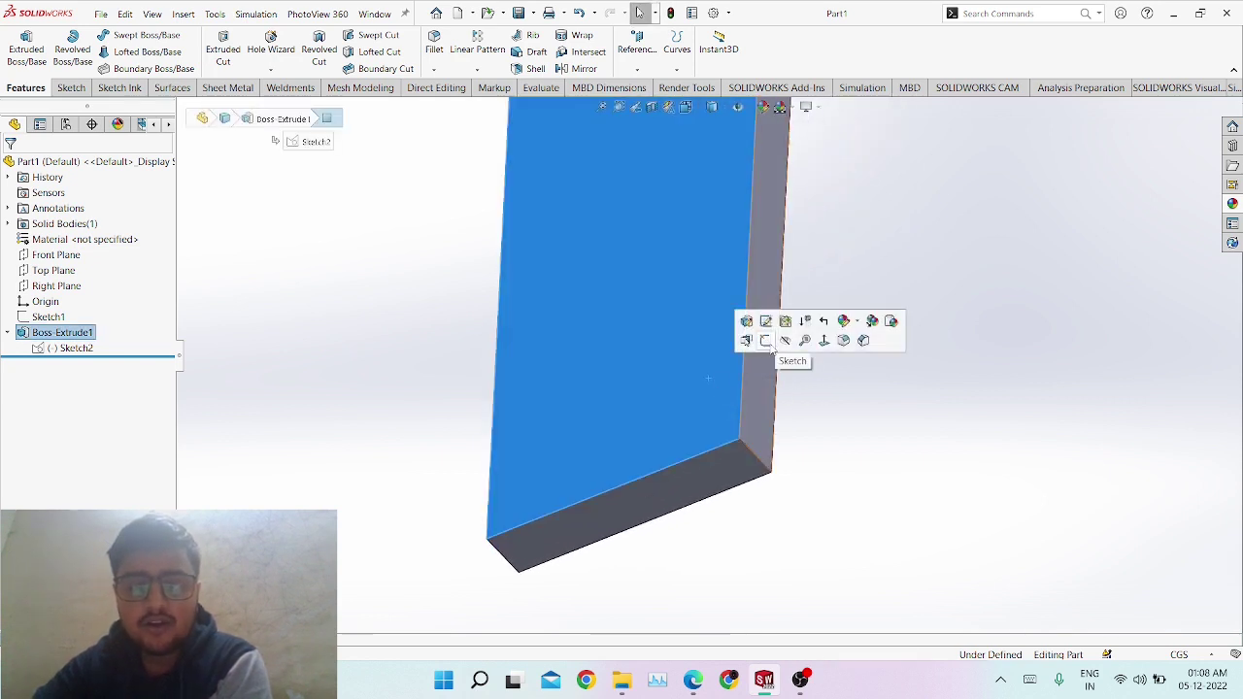
pyautogui.click(85, 334)
pyautogui.click(92, 311)
pyautogui.click(60, 285)
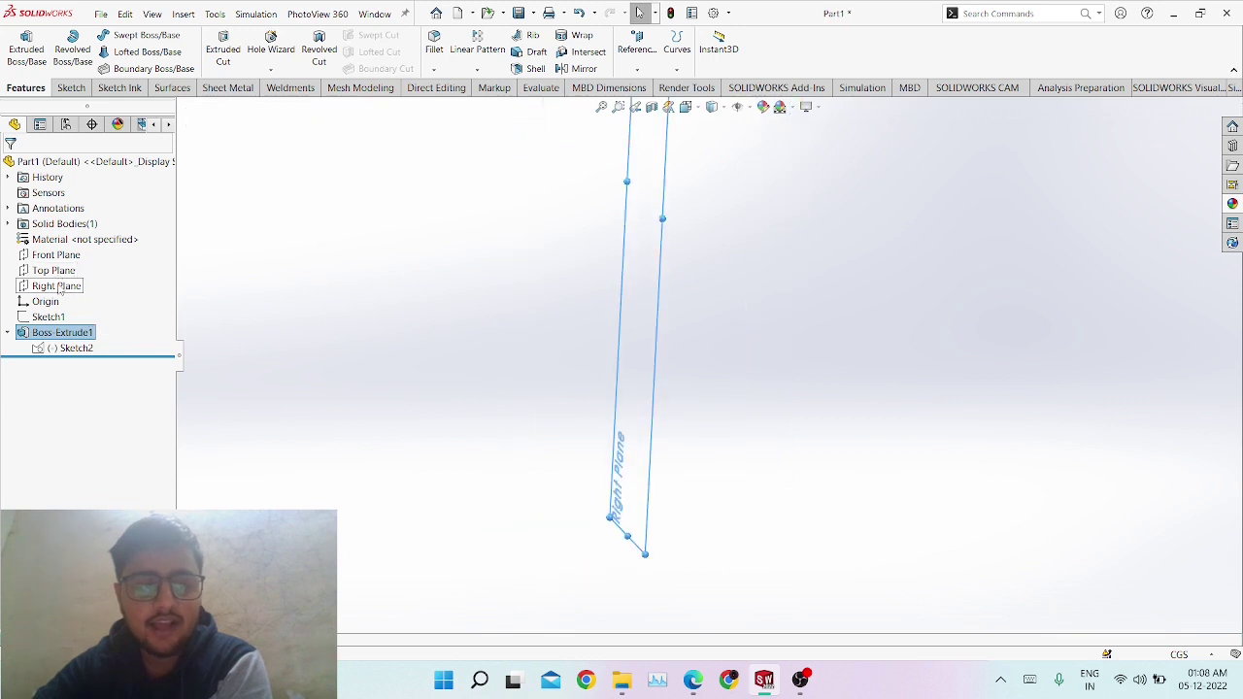
pyautogui.click(68, 266)
pyautogui.click(317, 310)
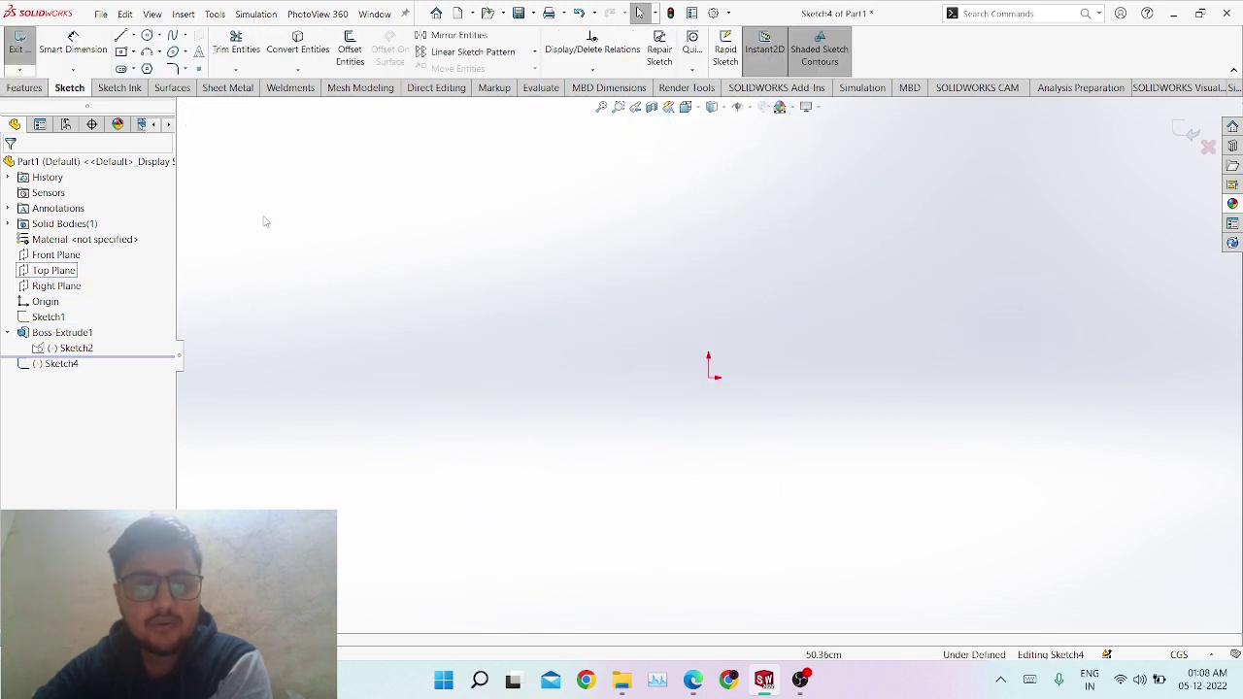
# Draw a center-based circle centered on the origin in the new sketch and view the circle variants.
pyautogui.click(147, 35)
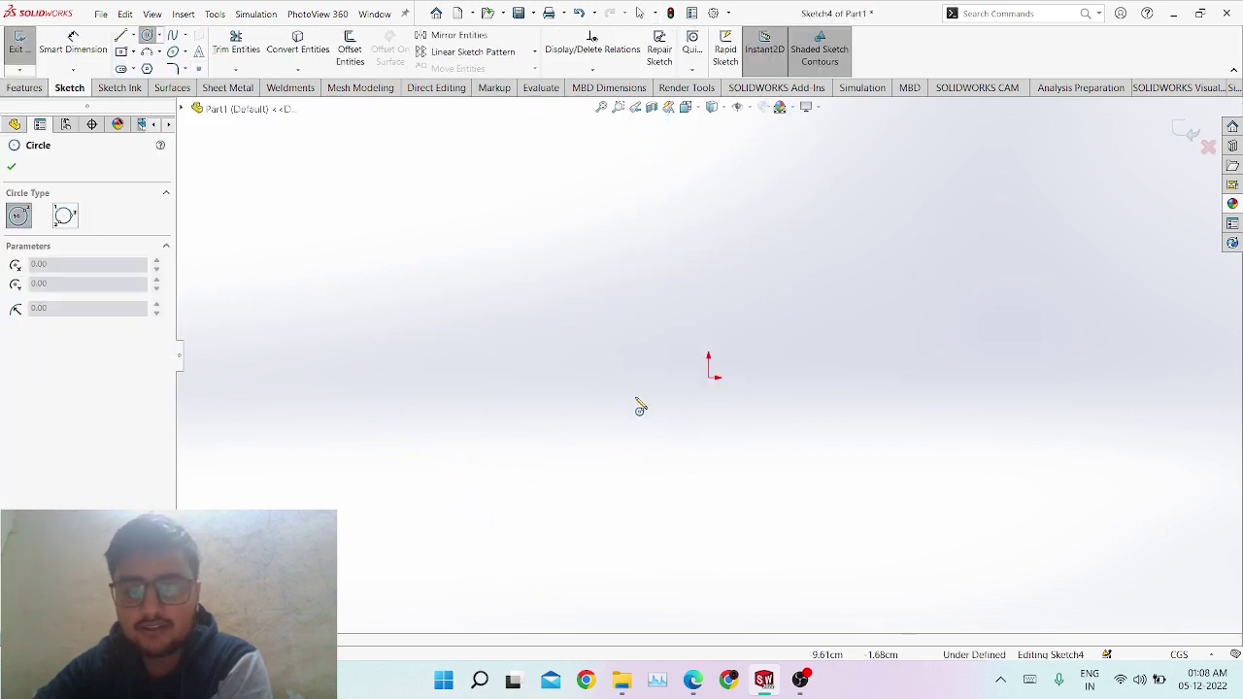
pyautogui.click(710, 378)
pyautogui.click(568, 436)
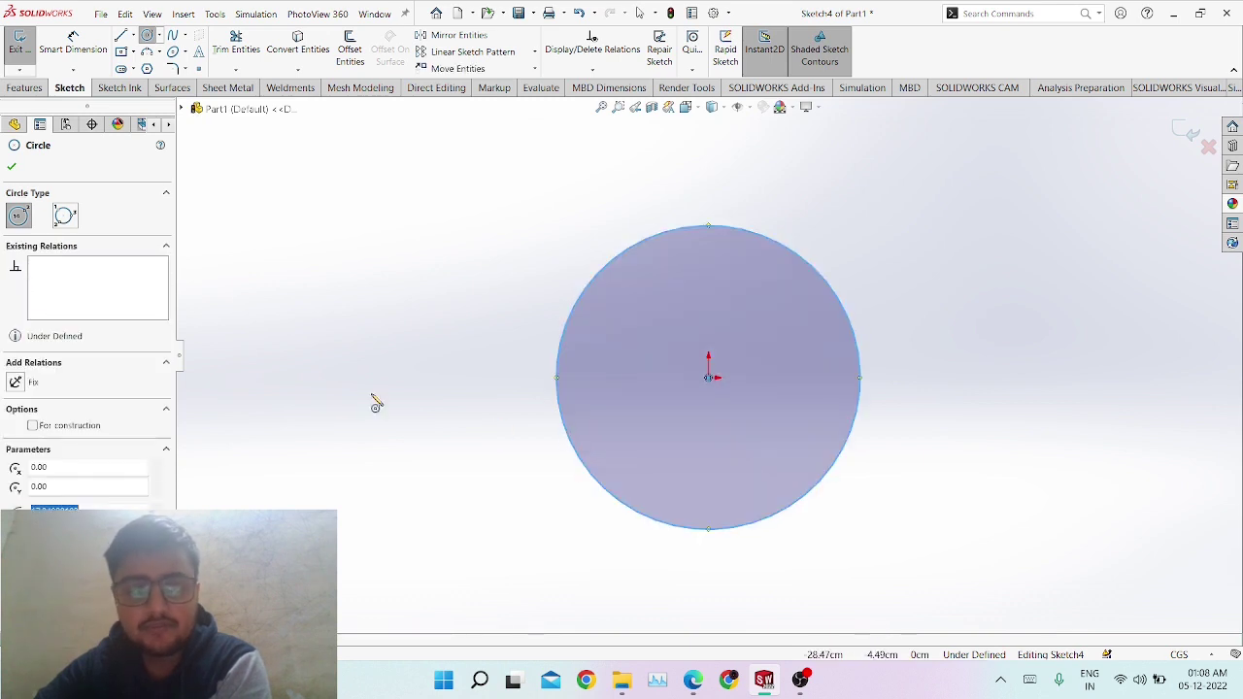
pyautogui.click(160, 36)
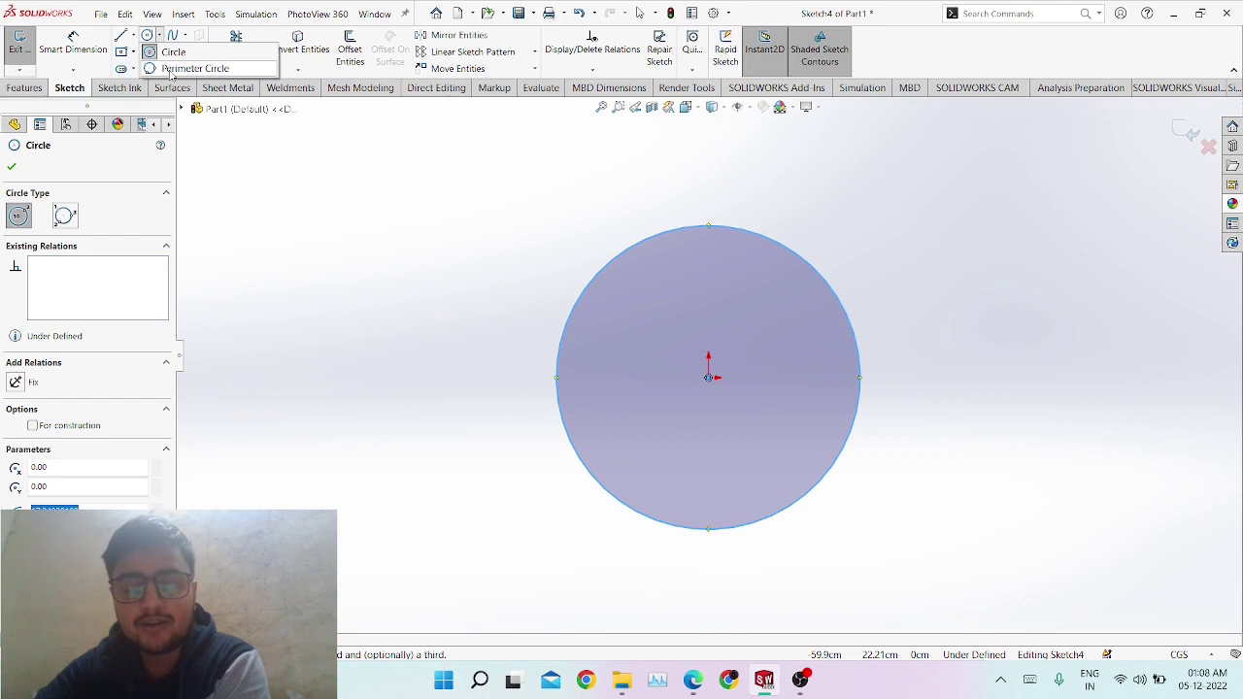
pyautogui.click(218, 167)
pyautogui.press('Escape')
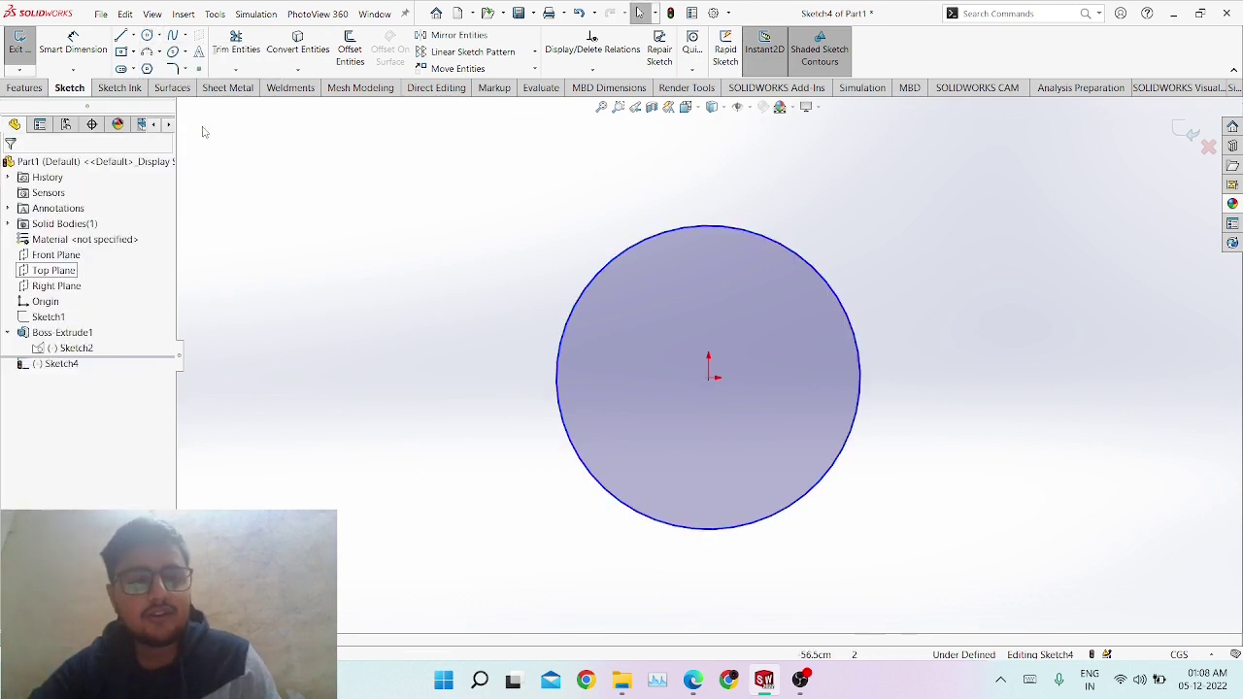
# Draw a small 3 Point Arc outside the circle, centered about 26.7 cm left of and 9.4 cm above the origin.
pyautogui.click(120, 50)
pyautogui.click(146, 50)
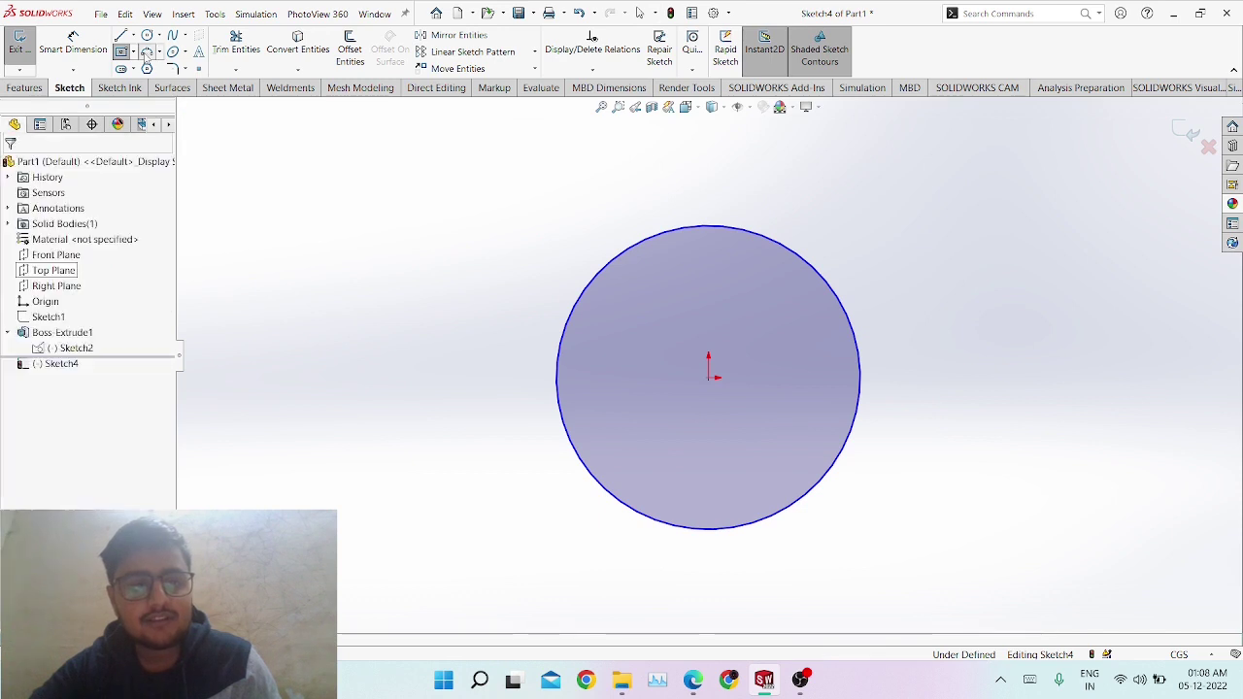
pyautogui.click(161, 53)
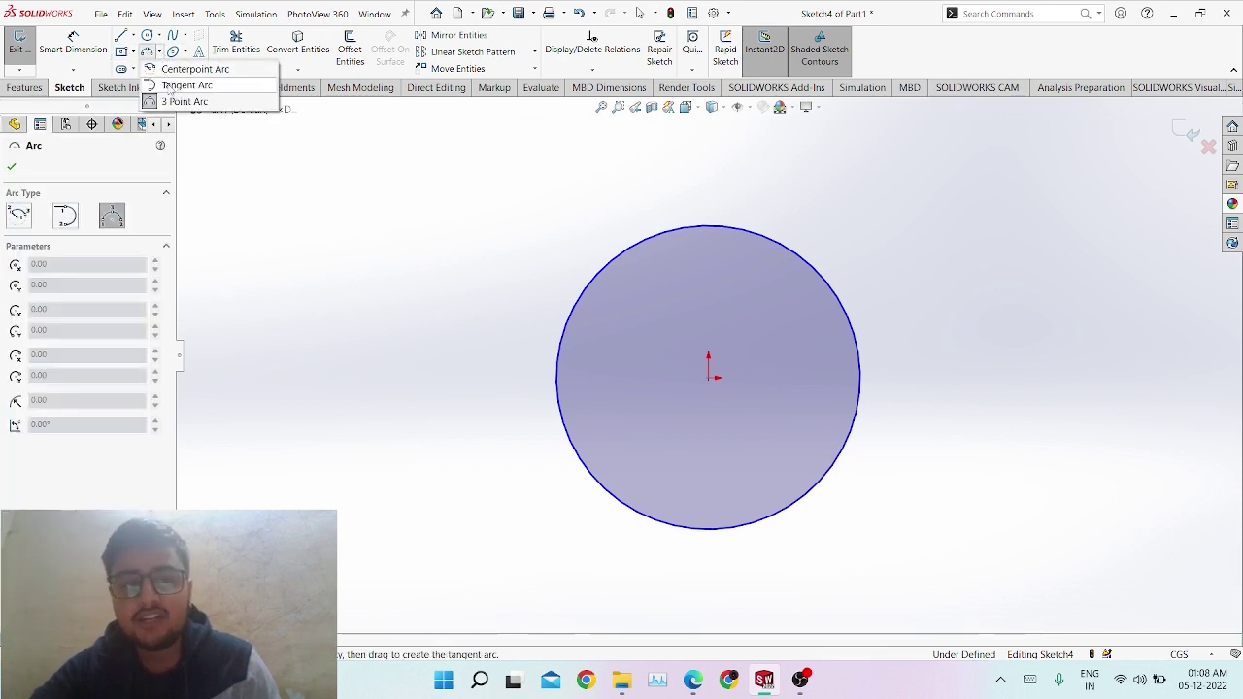
pyautogui.click(169, 102)
pyautogui.click(507, 336)
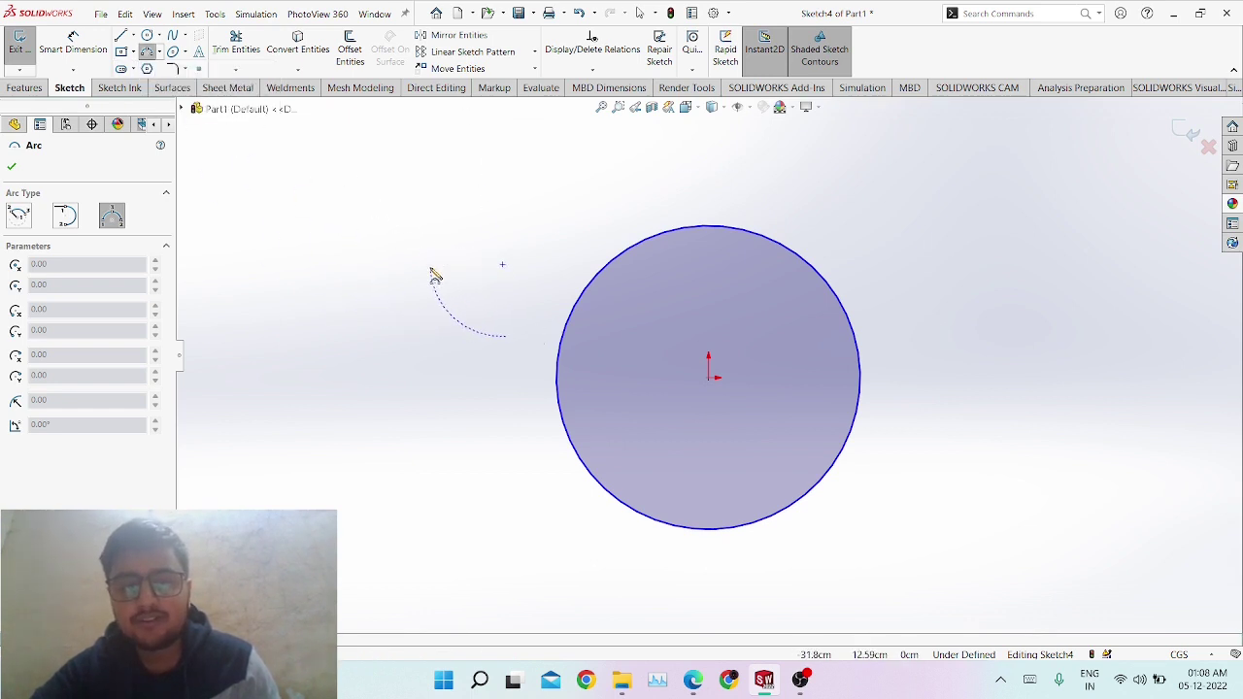
pyautogui.click(431, 270)
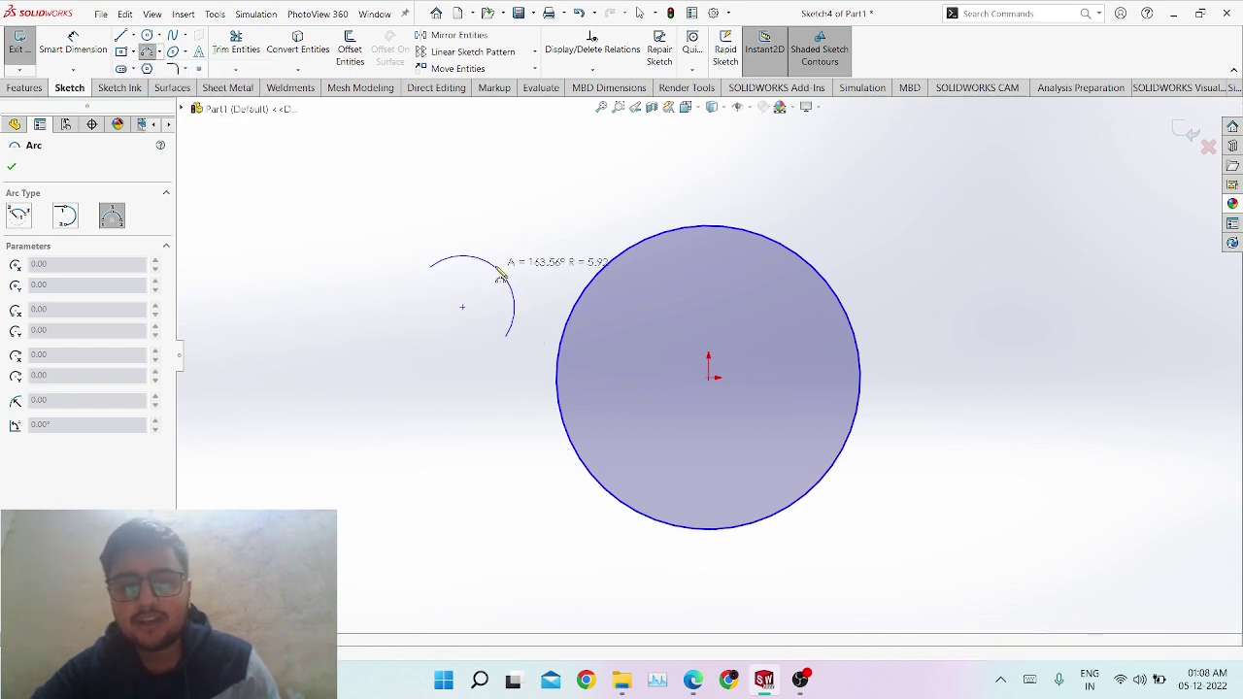
pyautogui.click(439, 334)
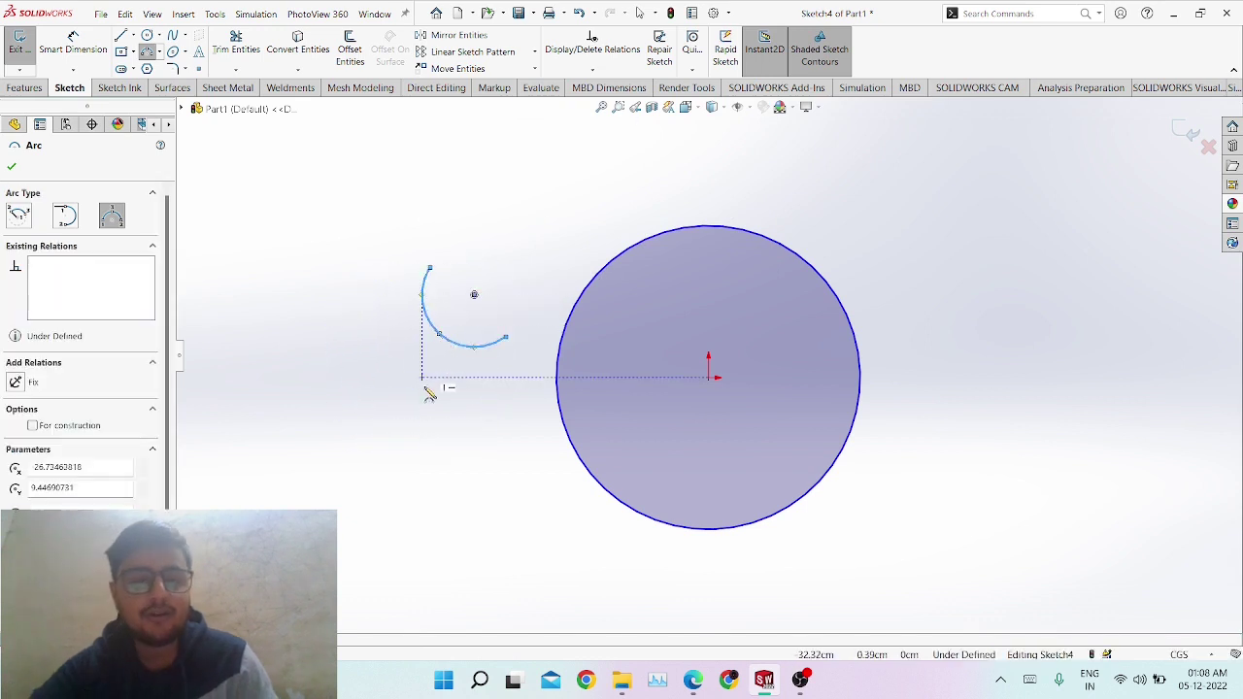
pyautogui.press('Escape')
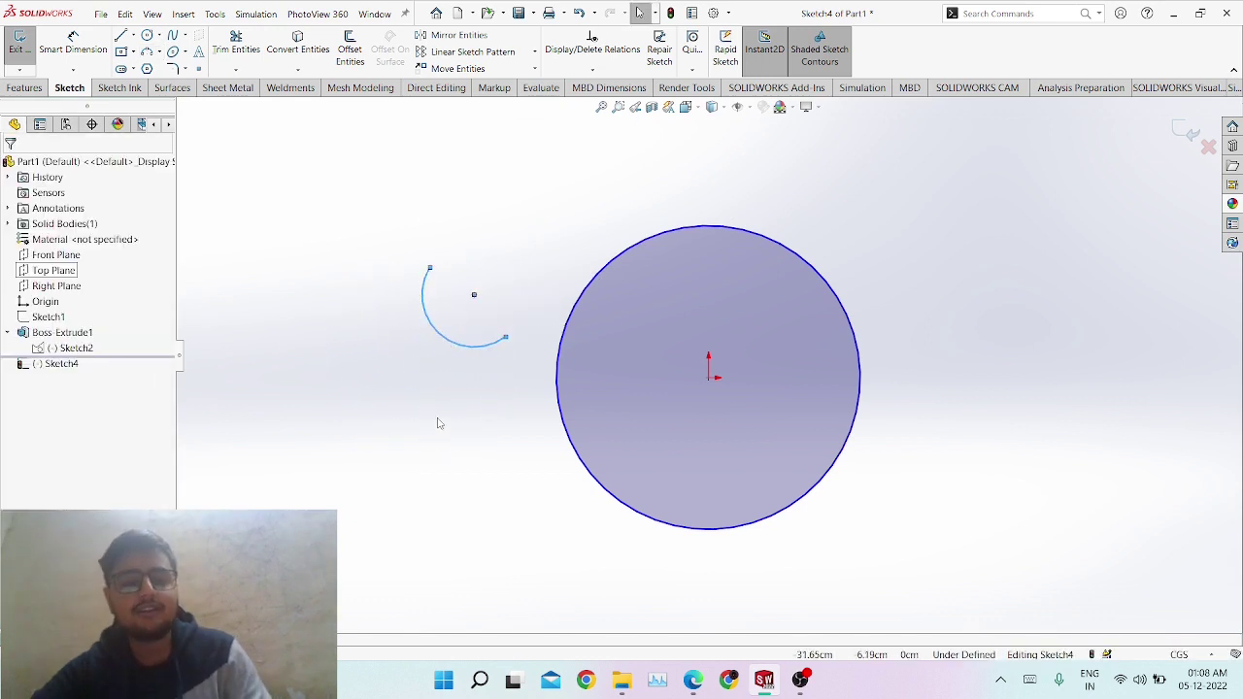
pyautogui.click(172, 53)
pyautogui.click(186, 54)
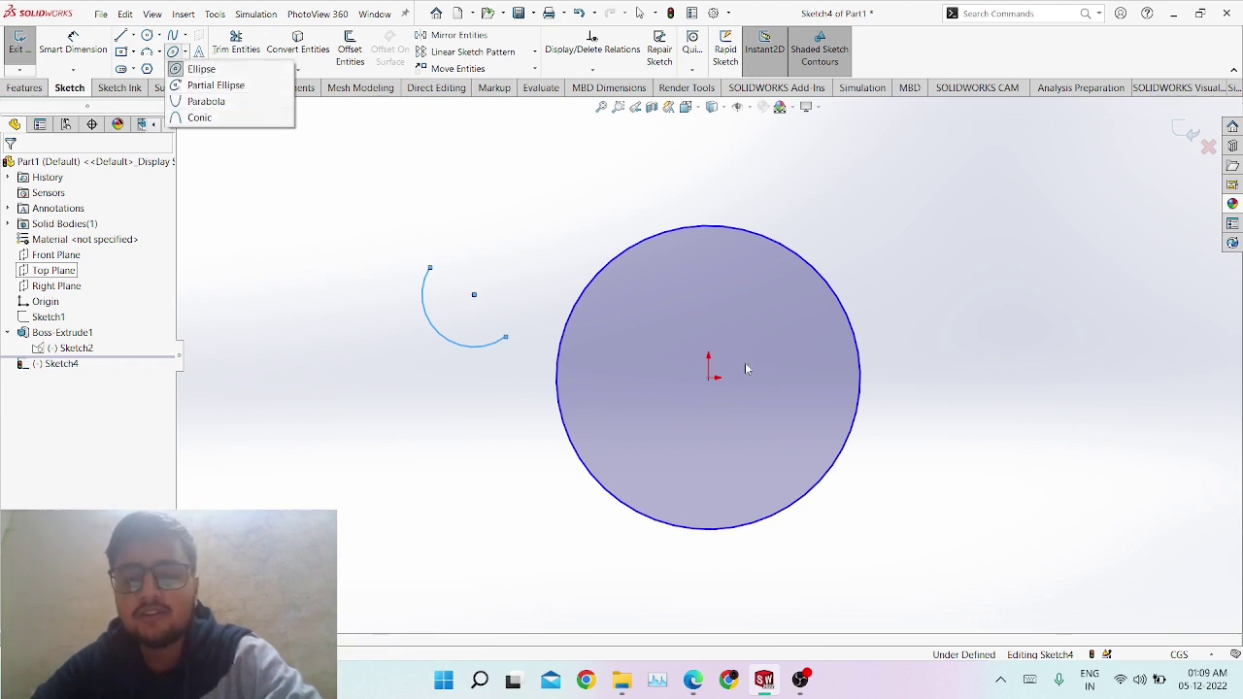
pyautogui.click(201, 69)
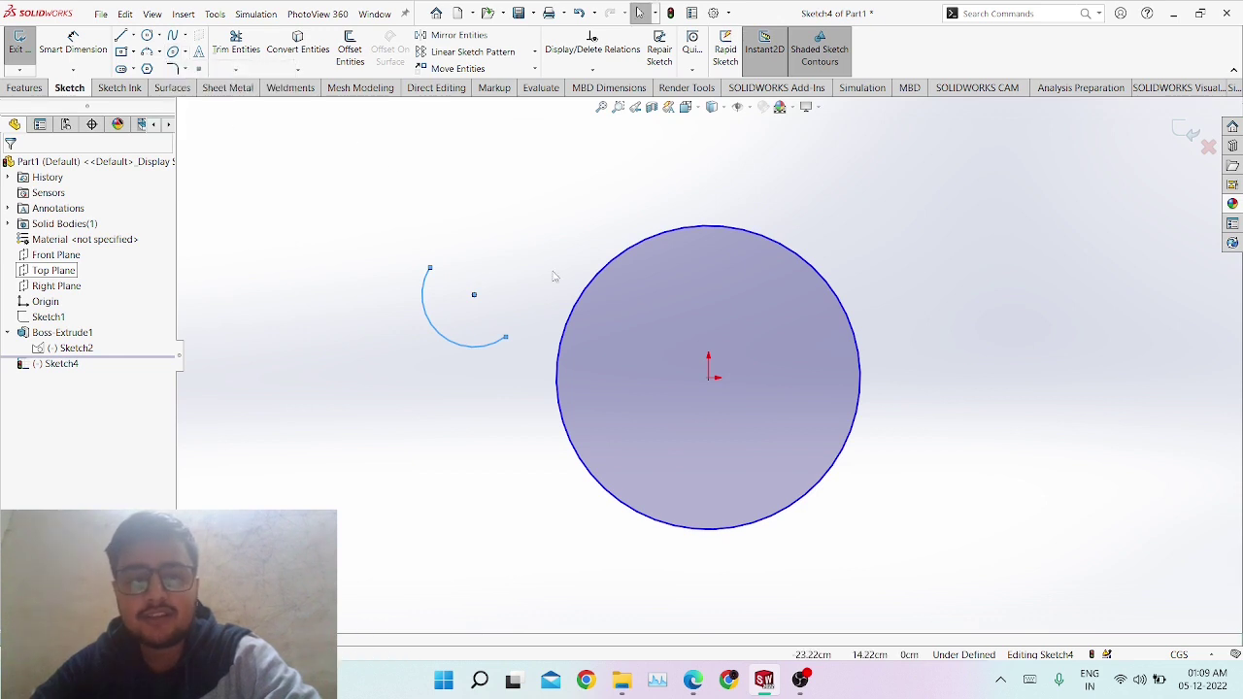
pyautogui.click(708, 379)
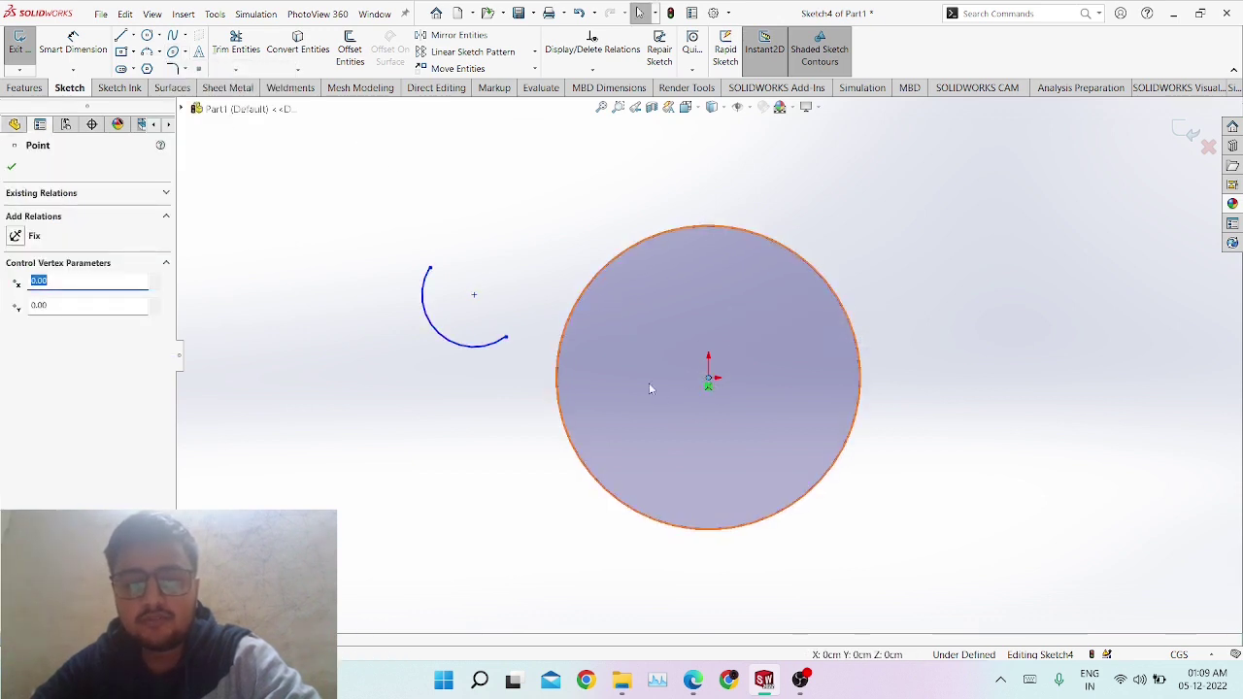
pyautogui.click(536, 299)
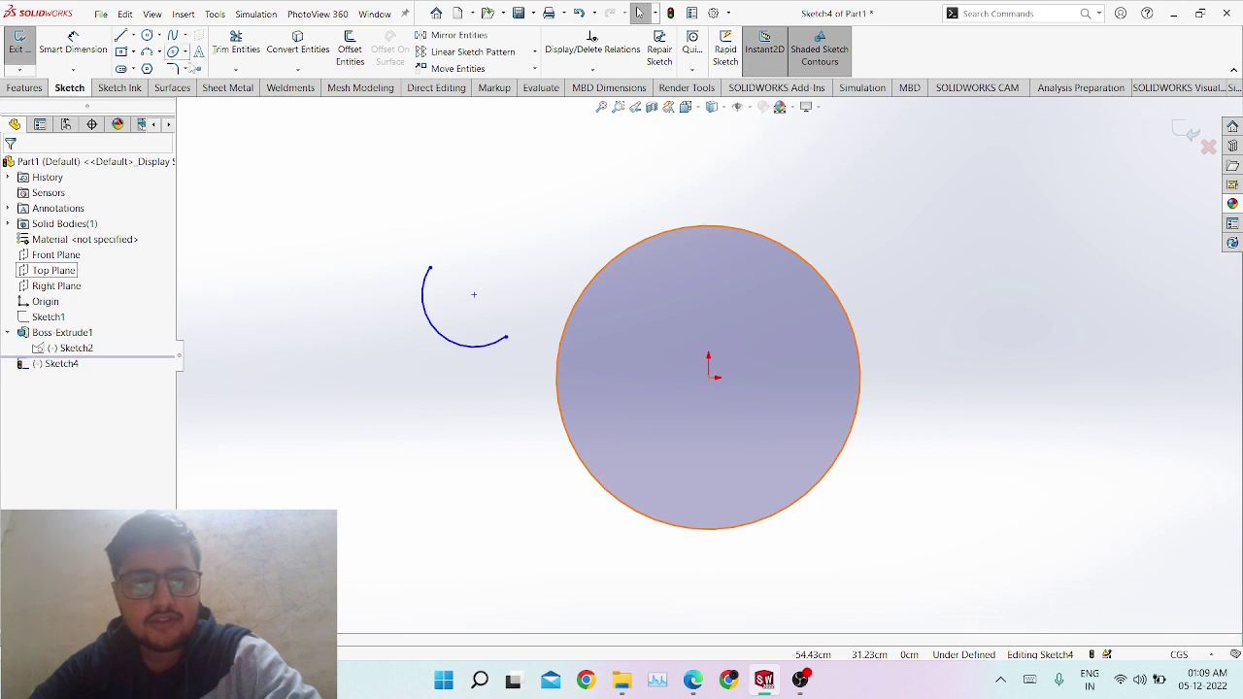
# Draw a tilted ellipse centered on the origin across the circle, with radii of about 29.4 cm and 11.7 cm.
pyautogui.click(173, 52)
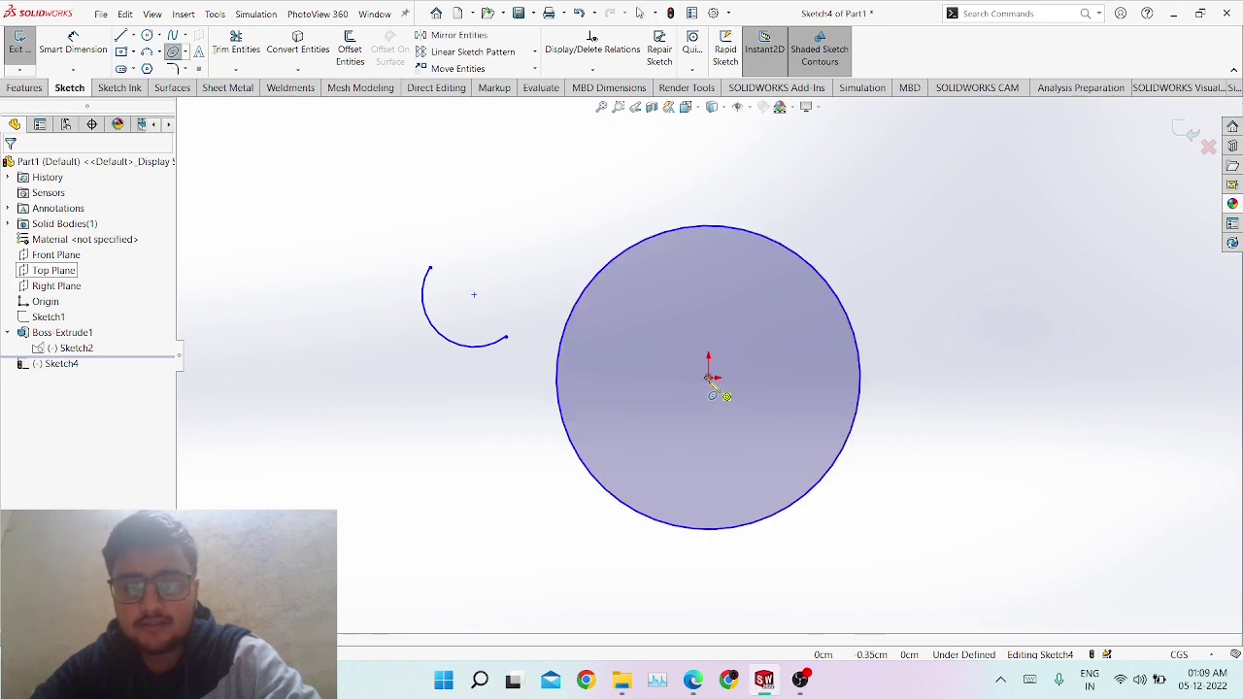
pyautogui.click(708, 379)
pyautogui.click(622, 431)
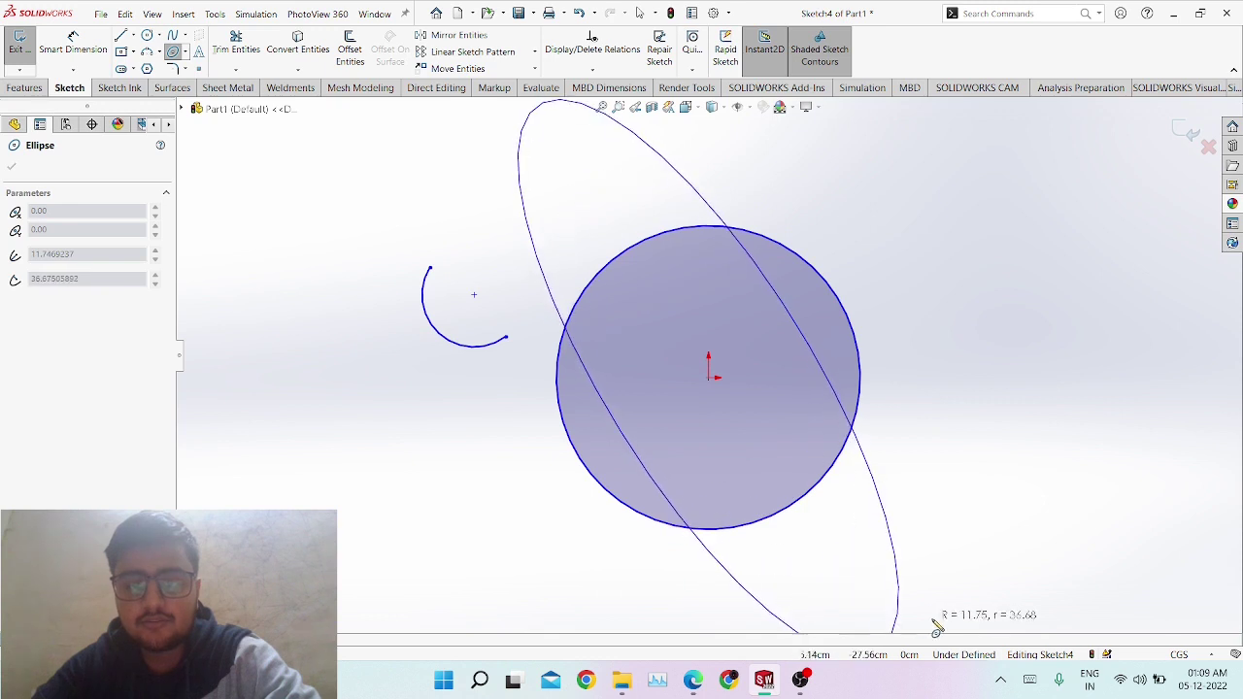
pyautogui.click(926, 549)
pyautogui.scroll(4, 955, 524)
pyautogui.scroll(-4, 918, 501)
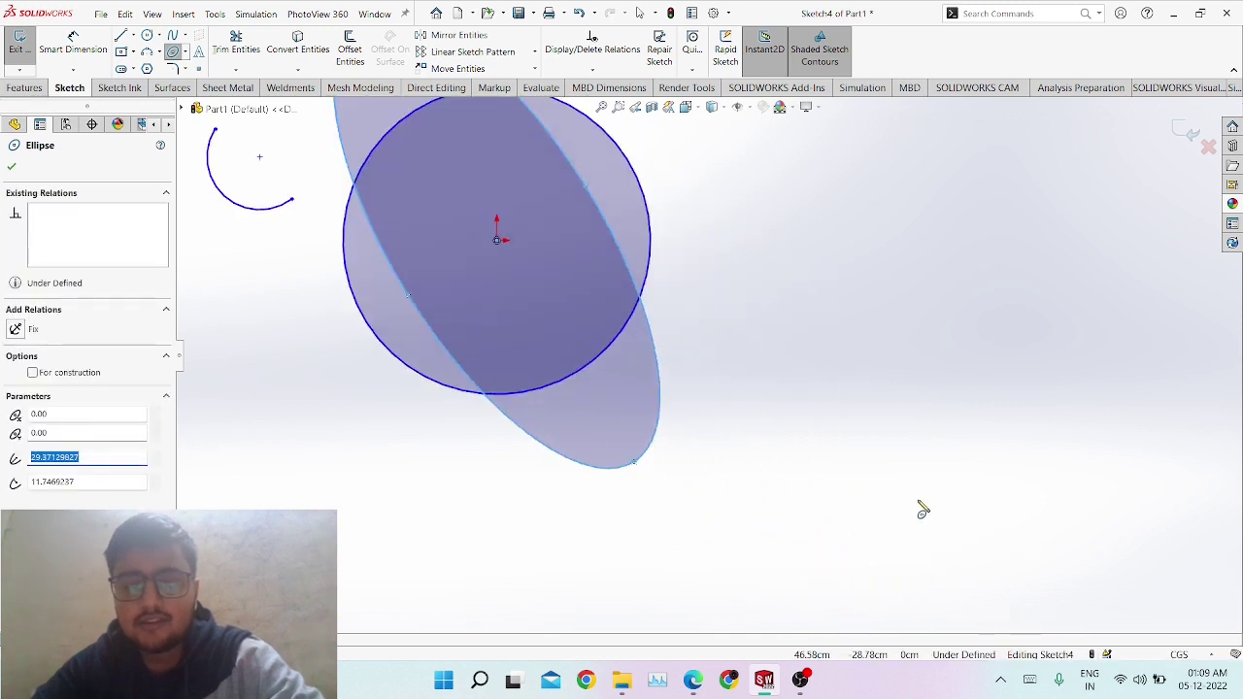
pyautogui.scroll(2, 861, 491)
pyautogui.press('Escape')
pyautogui.scroll(3, 652, 344)
pyautogui.scroll(-2, 556, 336)
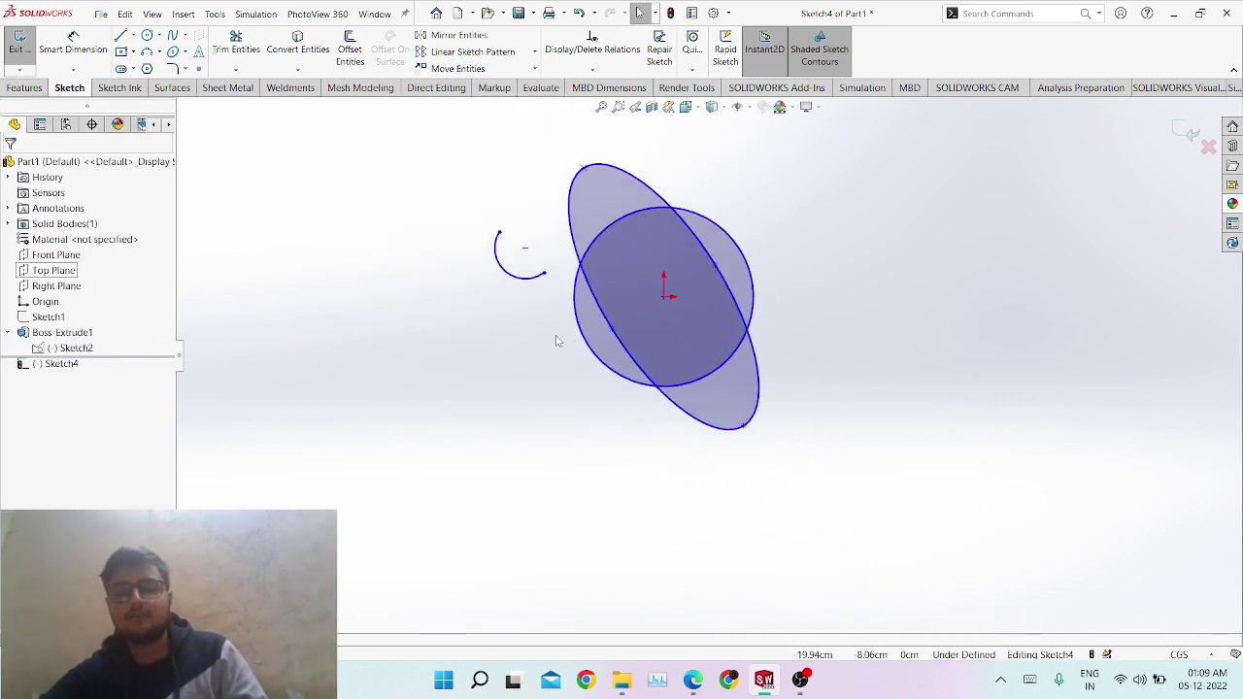
pyautogui.scroll(2, 534, 326)
pyautogui.scroll(-2, 495, 272)
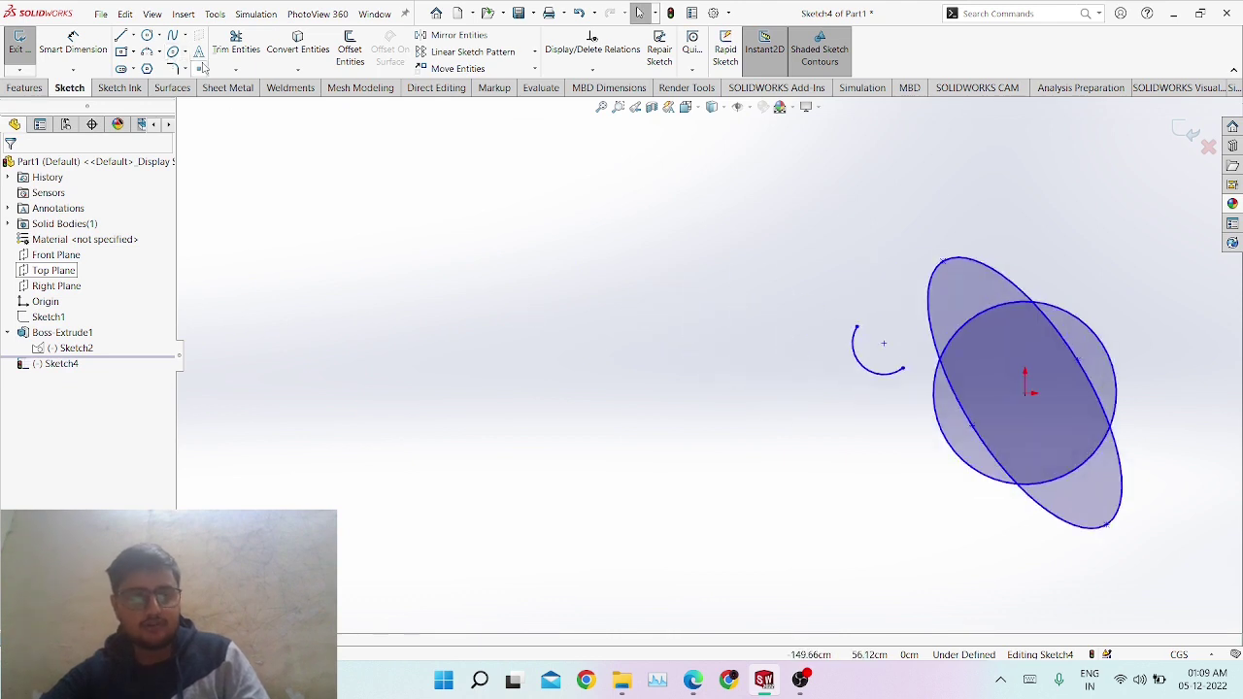
# Draw a horizontal centerpoint straight slot centered on the origin, about 88 cm between its arc centers, running across the circle and ellipse.
pyautogui.click(200, 53)
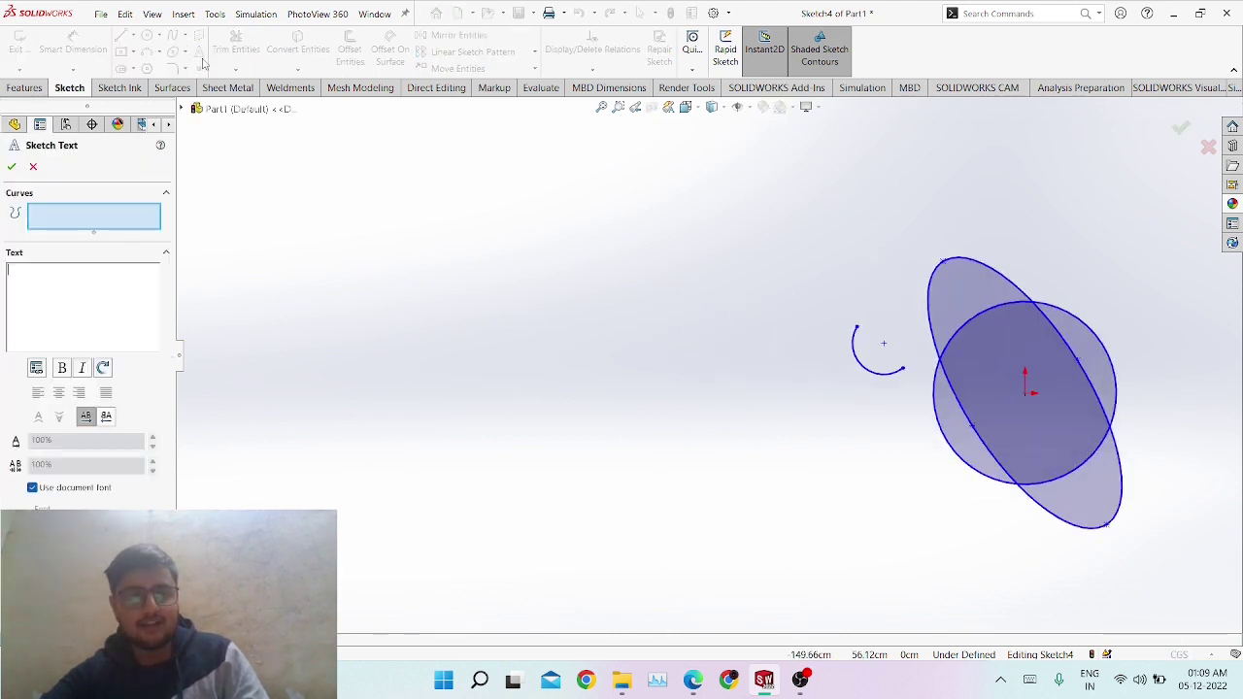
pyautogui.click(33, 167)
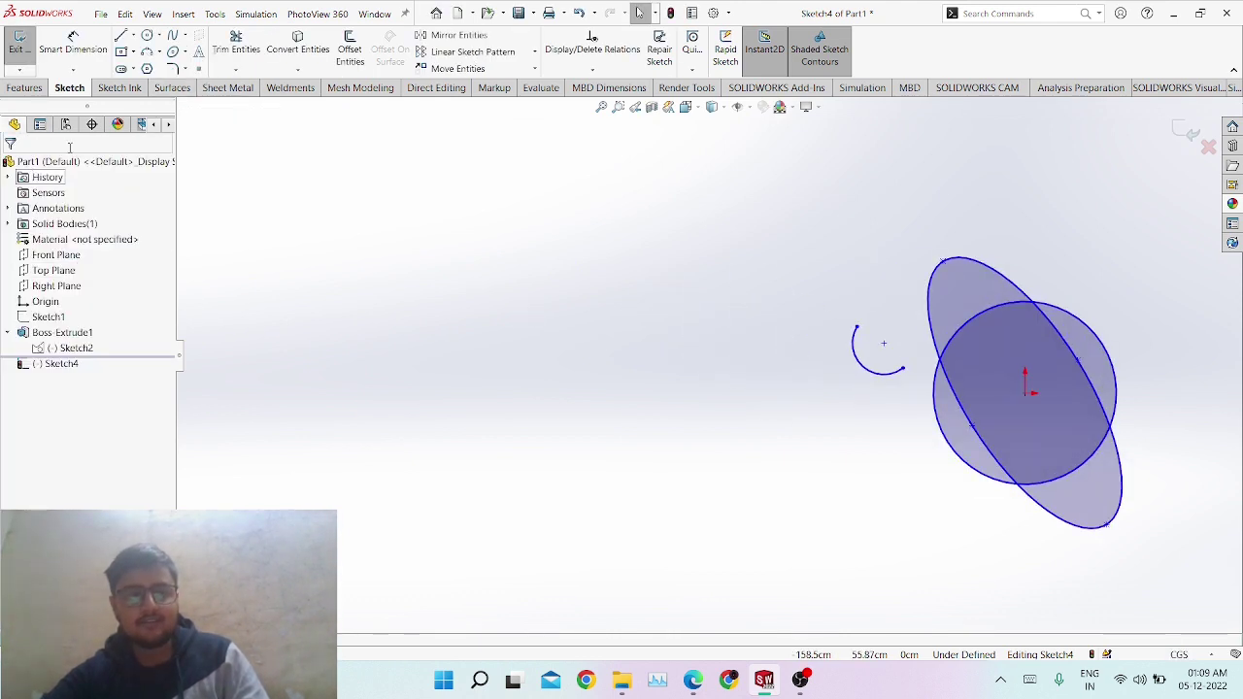
pyautogui.click(120, 68)
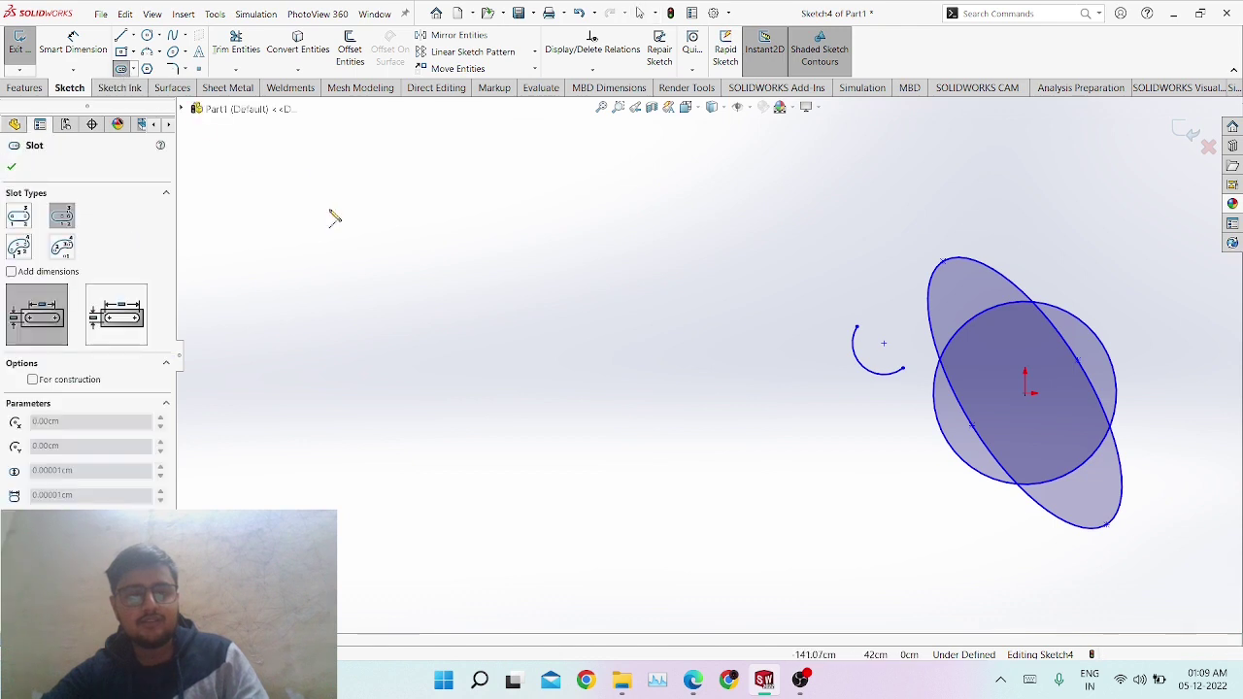
pyautogui.click(1026, 393)
pyautogui.click(794, 393)
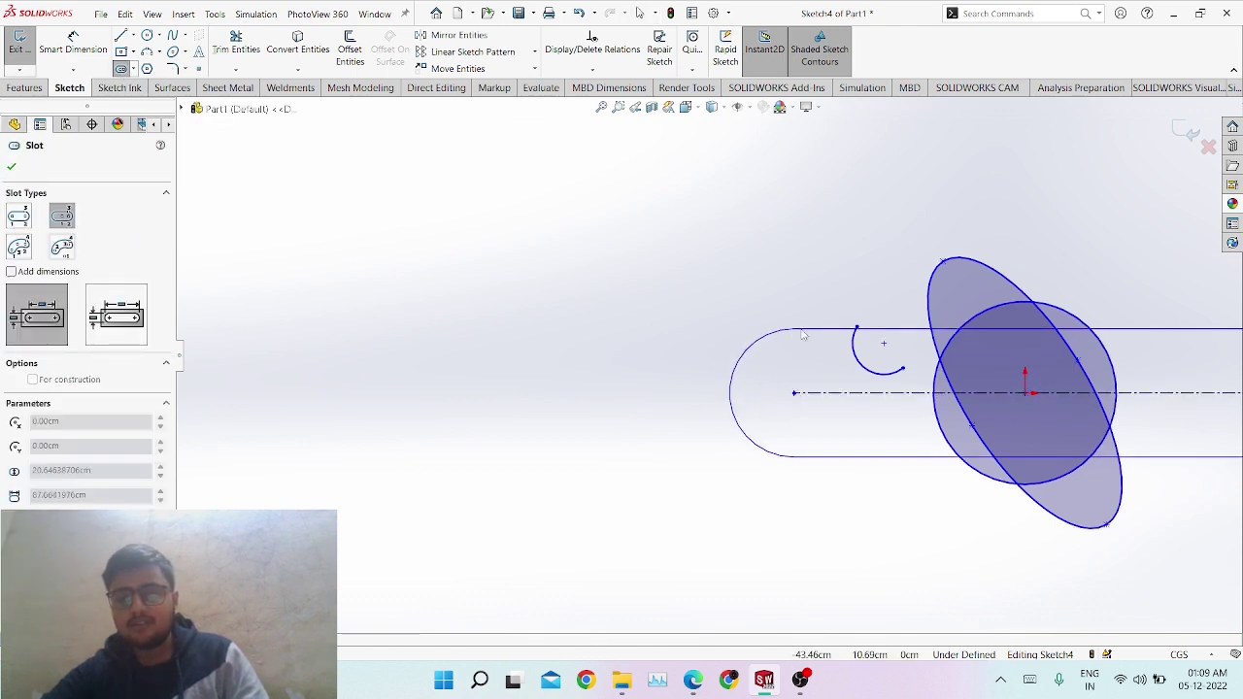
pyautogui.click(802, 334)
pyautogui.scroll(4, 804, 338)
pyautogui.press('Escape')
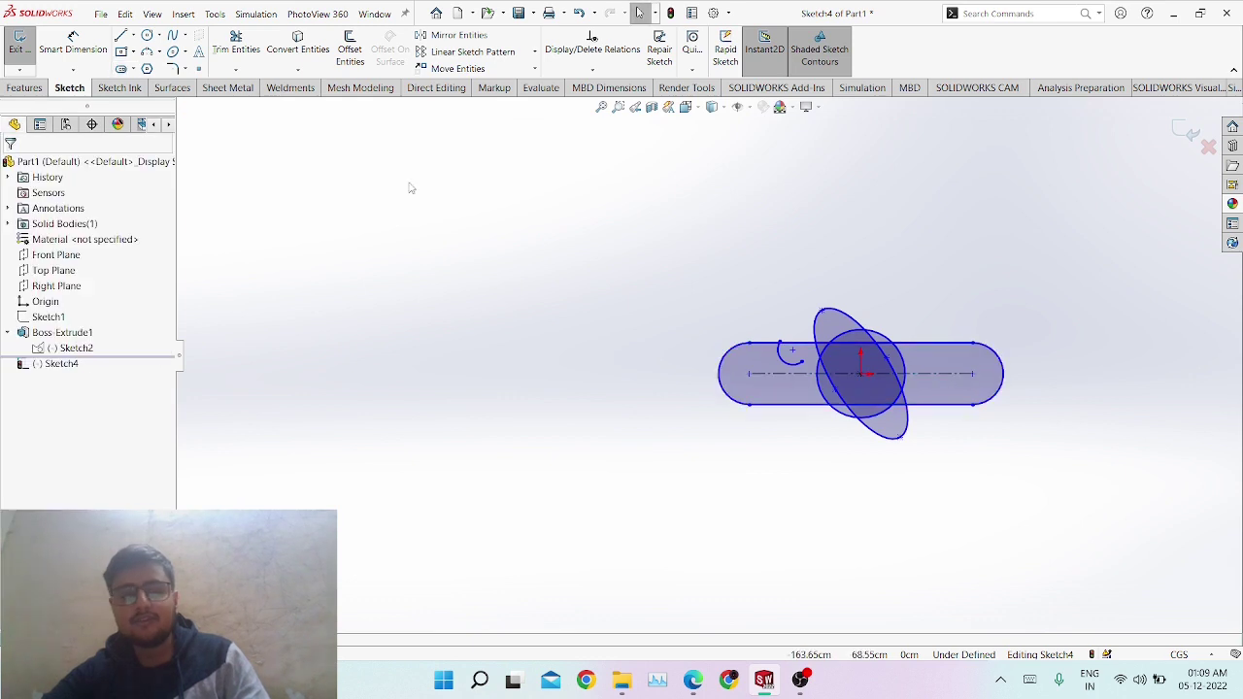
# Draw a polygon around an inscribed circle about 94 cm in diameter centered on the origin, try different side counts and finish with 5 sides.
pyautogui.click(147, 68)
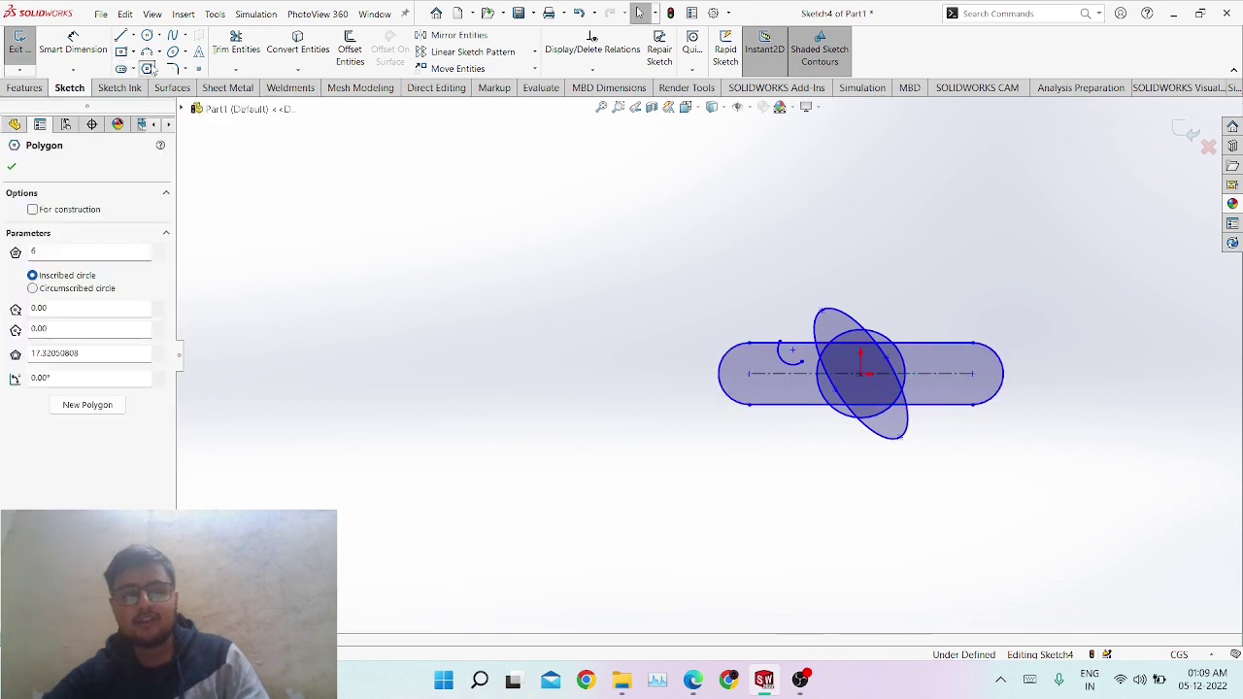
pyautogui.click(861, 374)
pyautogui.click(755, 460)
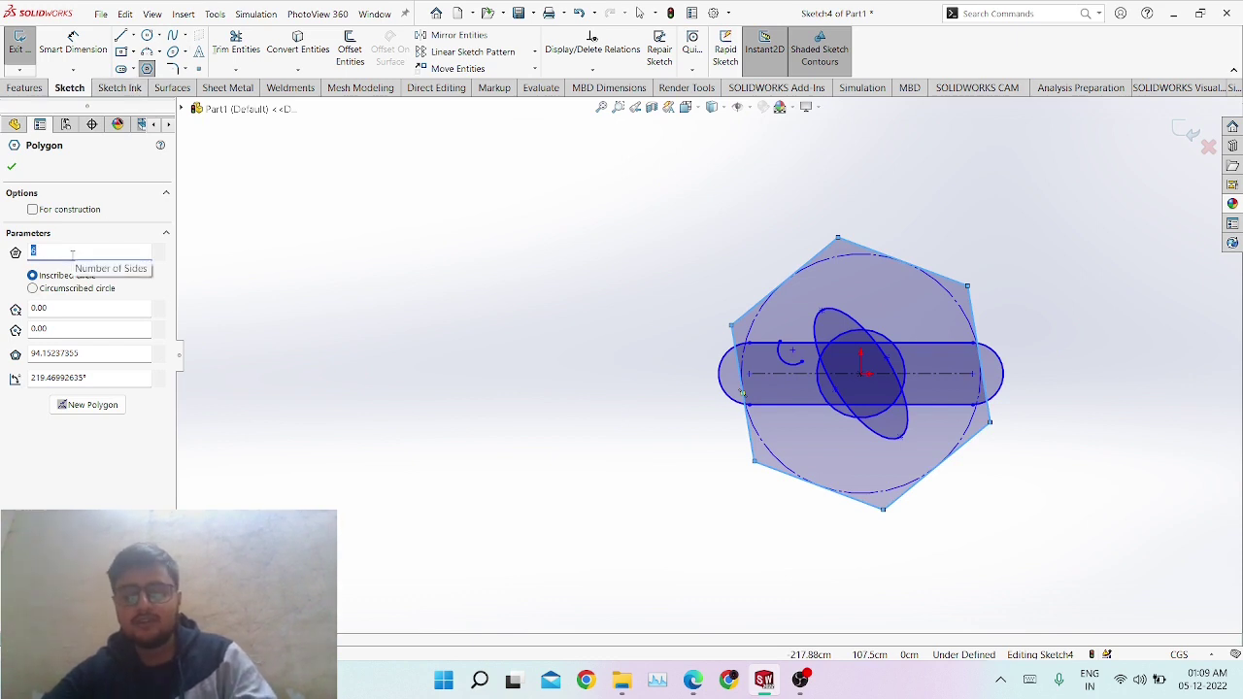
pyautogui.write('9')
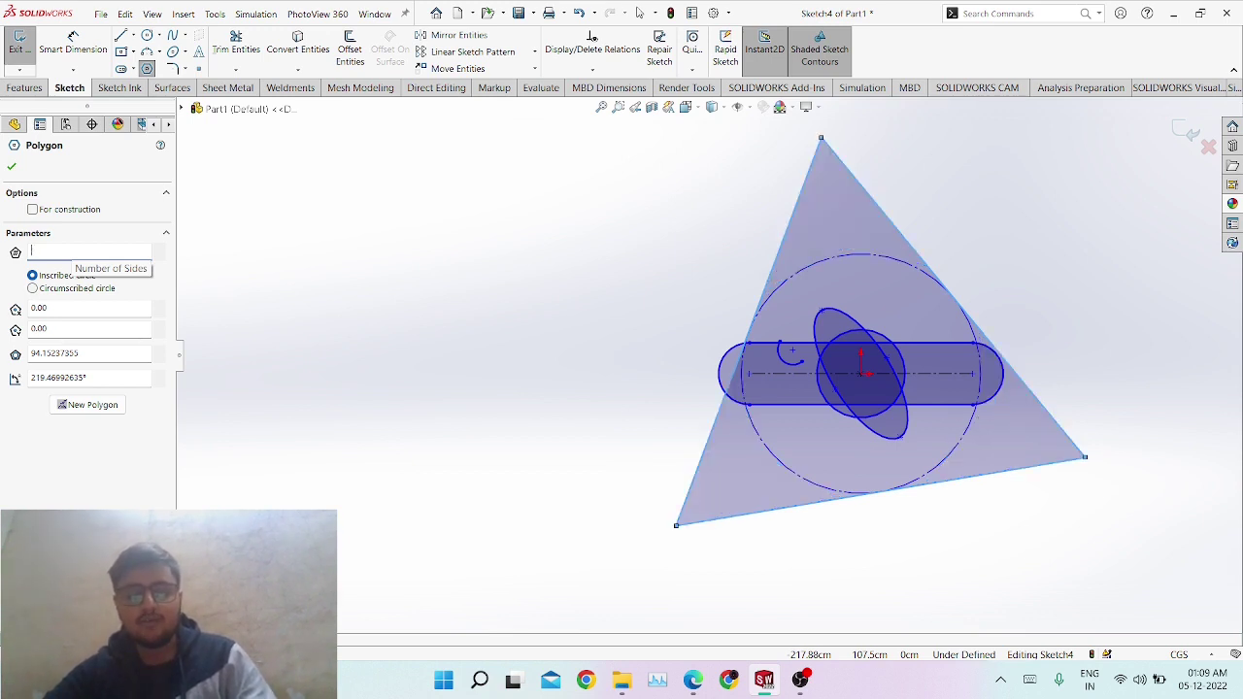
pyautogui.write('4')
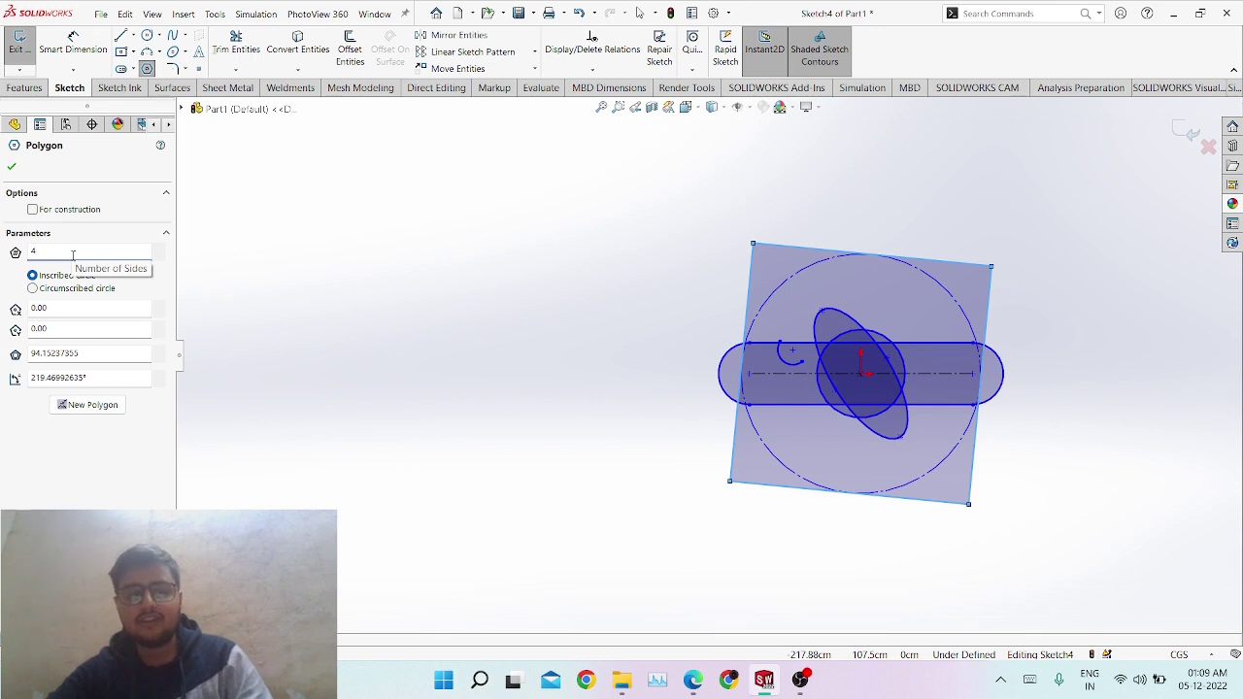
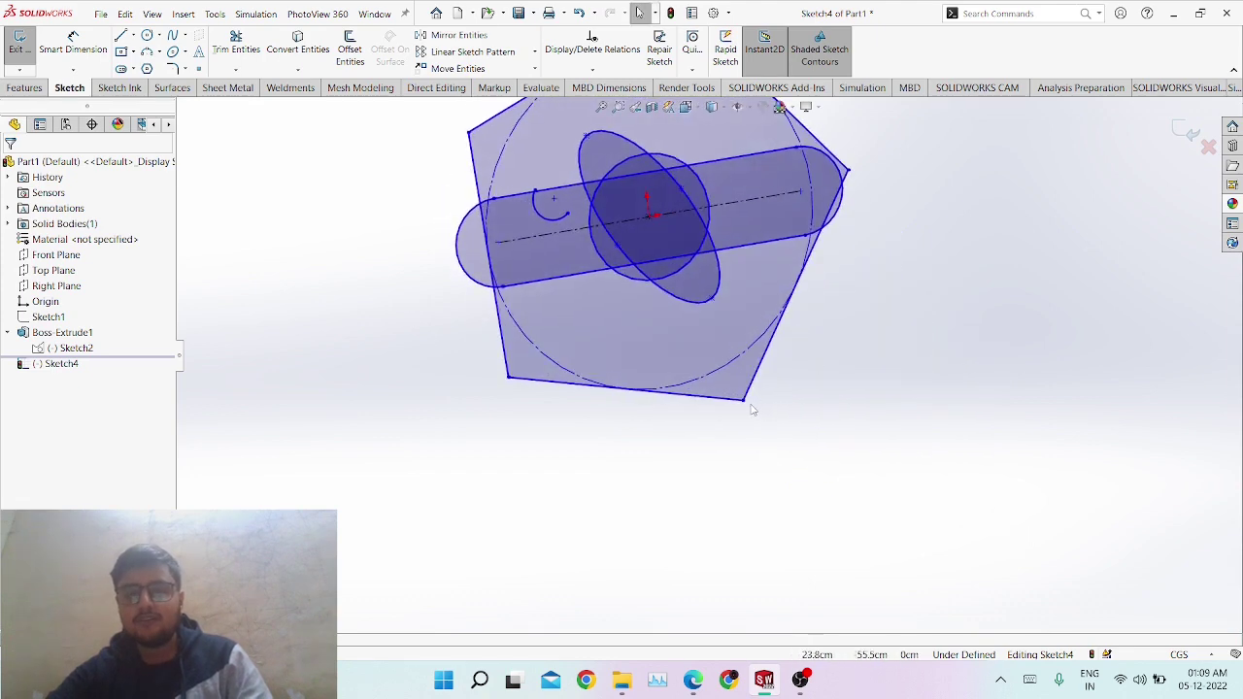
# Fillet the pentagon's lower-right and top corners with a 10 cm radius using Sketch Fillet.
pyautogui.click(754, 408)
pyautogui.hotkey('ctrl', '8')
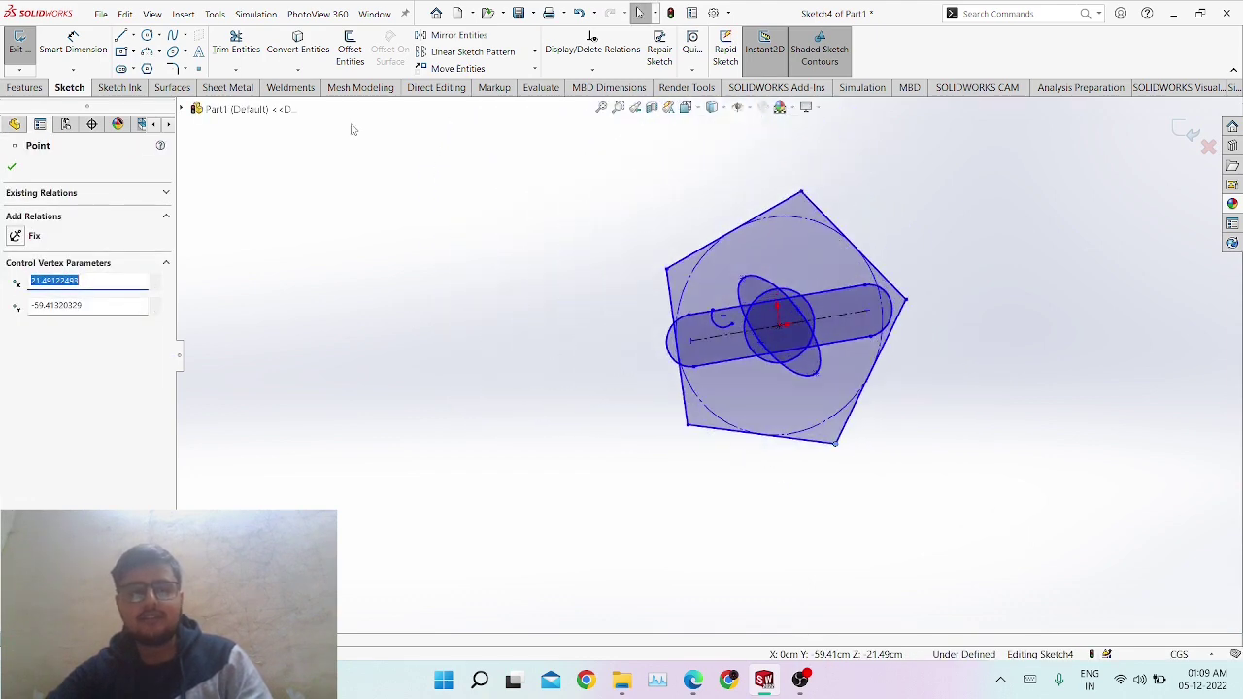
pyautogui.click(172, 69)
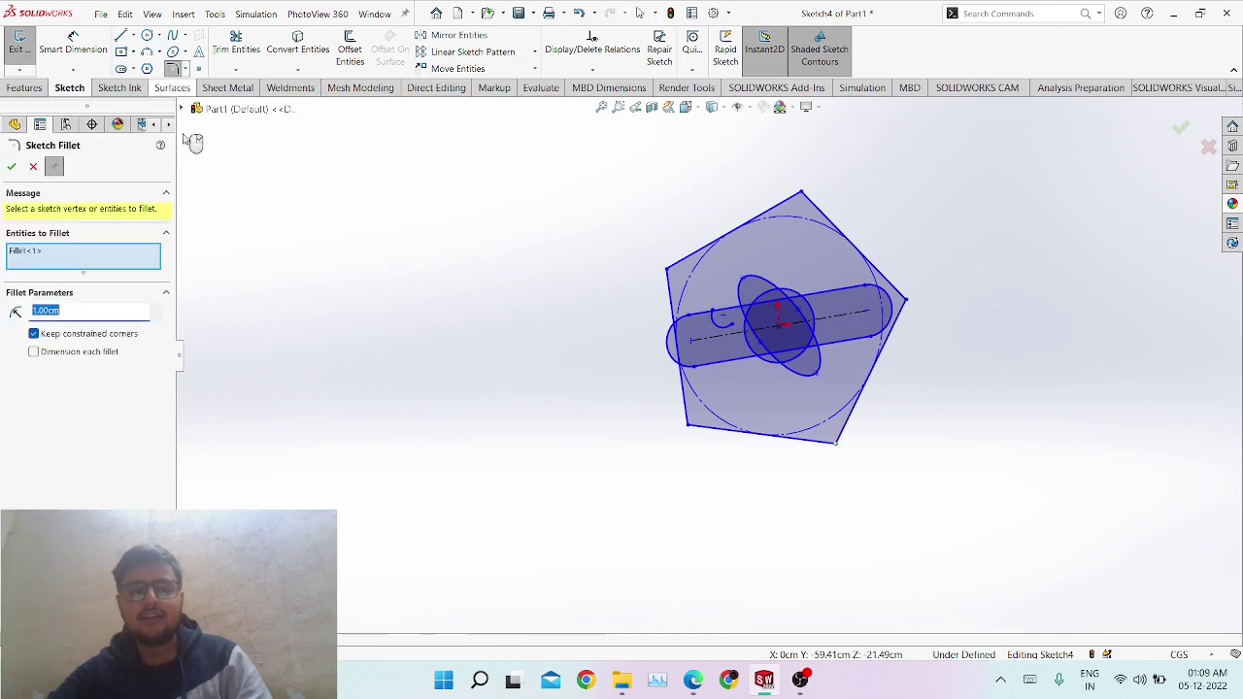
pyautogui.scroll(-6, 779, 253)
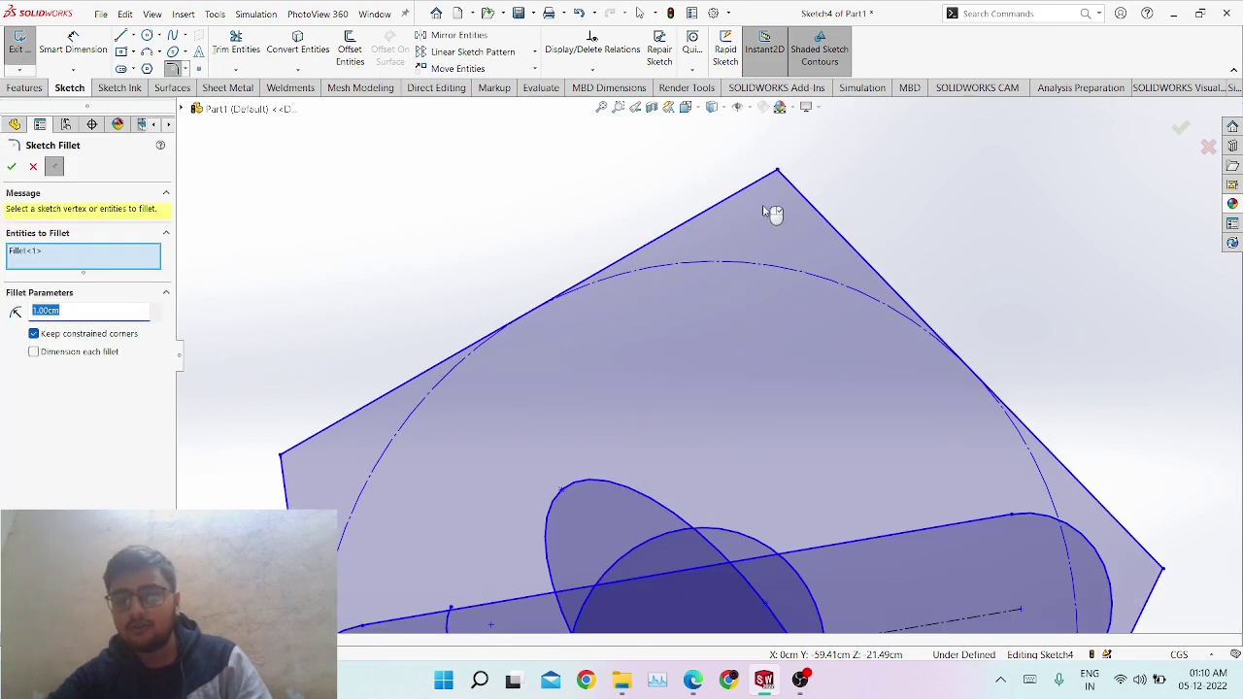
pyautogui.scroll(-3, 774, 214)
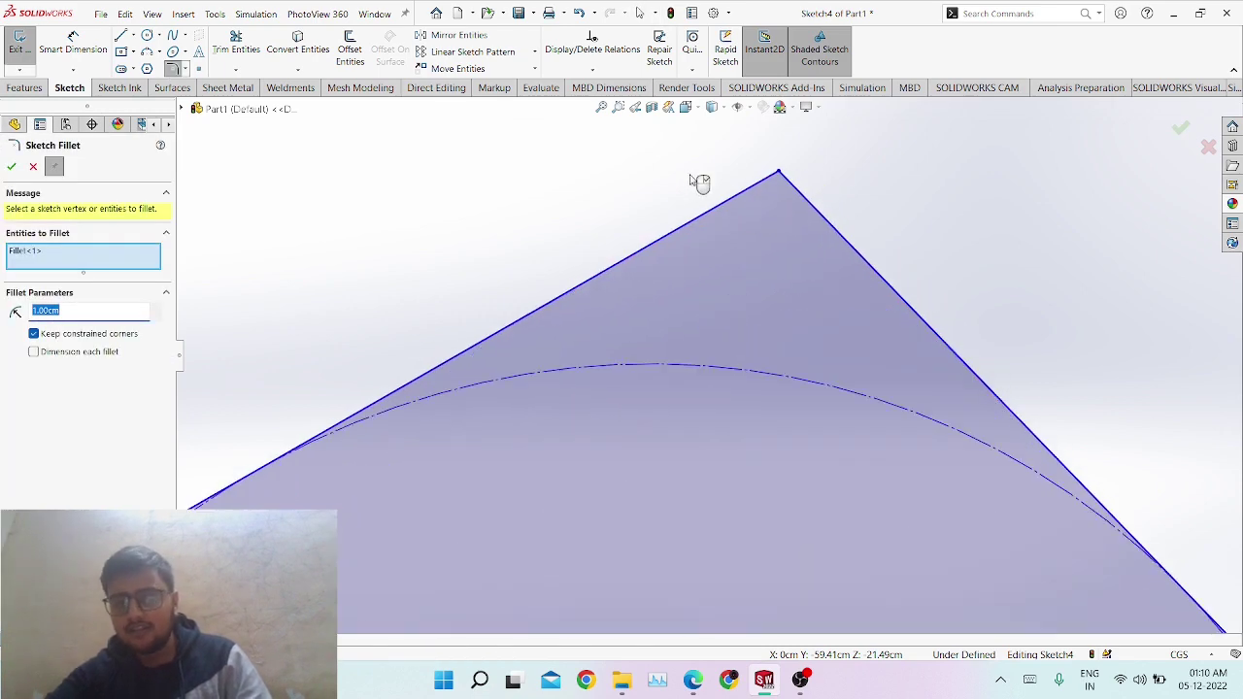
pyautogui.click(696, 227)
pyautogui.click(800, 198)
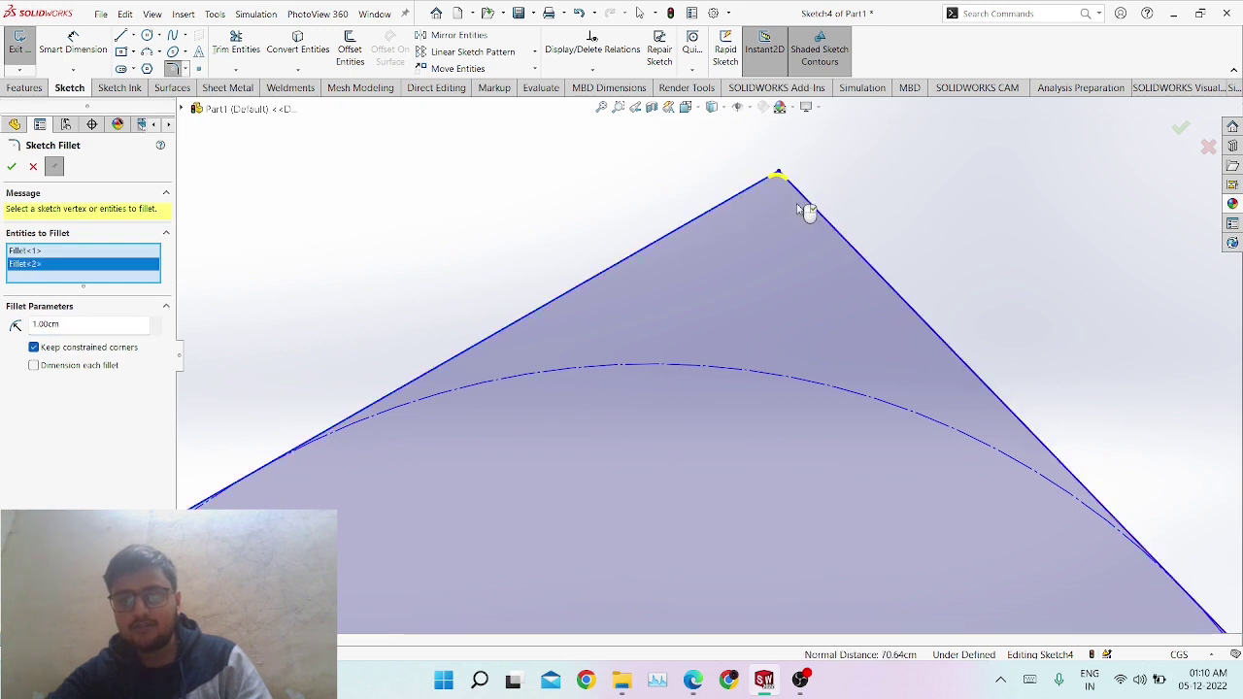
pyautogui.write('1')
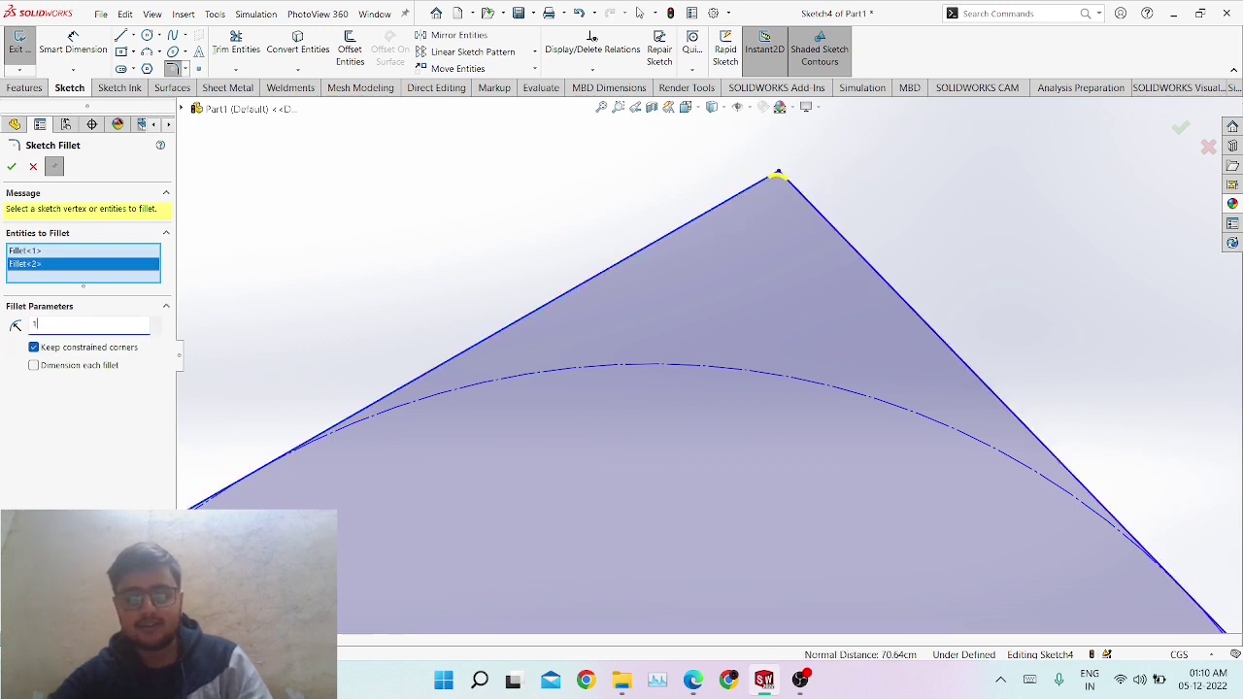
pyautogui.scroll(5, 735, 360)
pyautogui.scroll(-3, 683, 321)
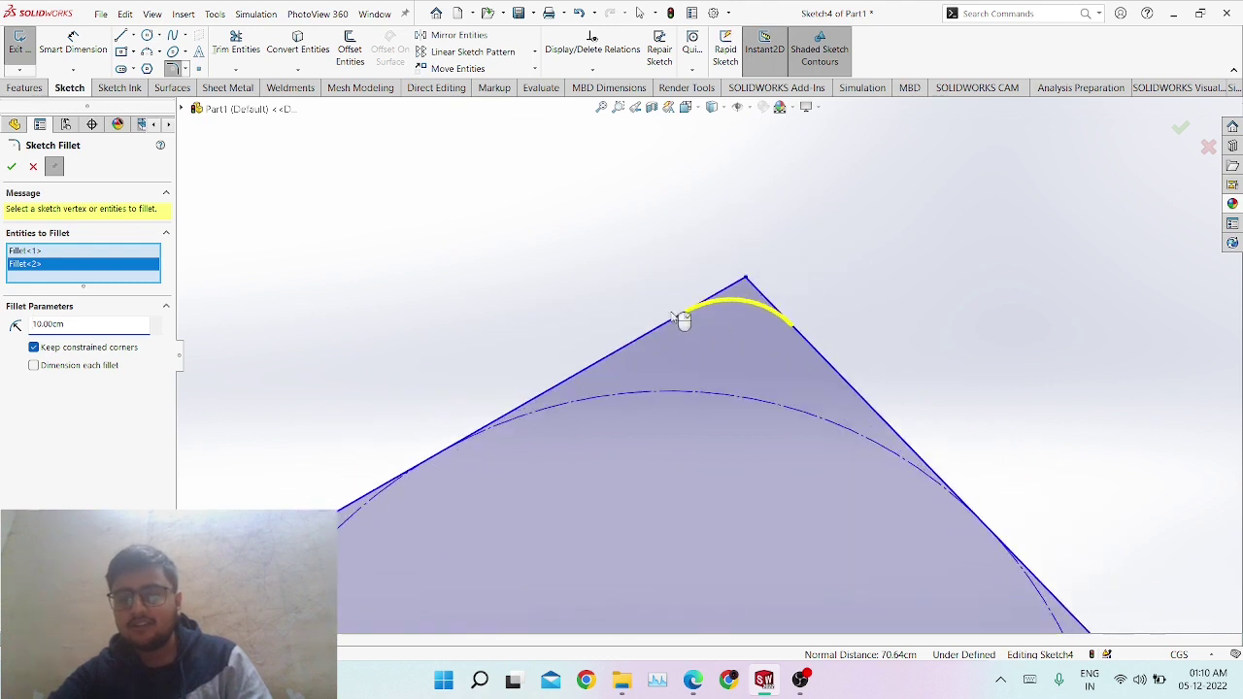
pyautogui.click(11, 168)
pyautogui.scroll(2, 641, 406)
pyautogui.keyDown('ctrl'); pyautogui.moveTo(455, 398); pyautogui.dragTo(505, 389, button='middle'); pyautogui.keyUp('ctrl')
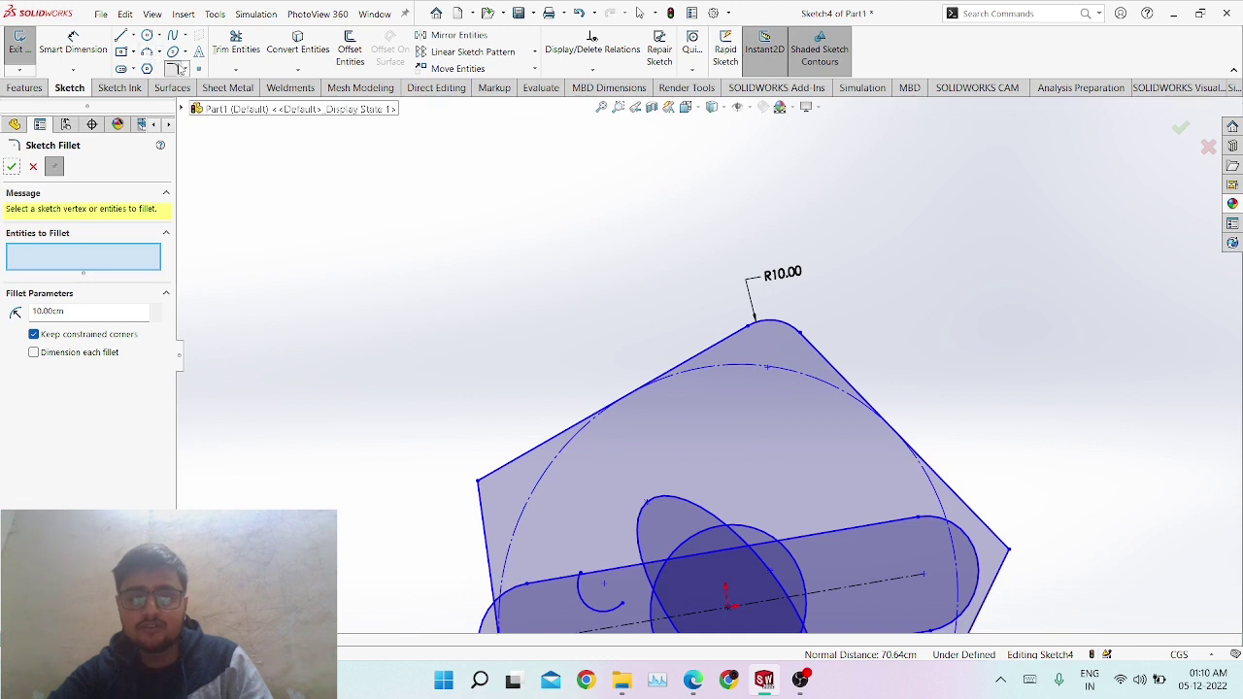
# Chamfer the pentagon's upper-left corner with Sketch Chamfer, using an equal distance of 1 cm.
pyautogui.click(181, 68)
pyautogui.click(209, 100)
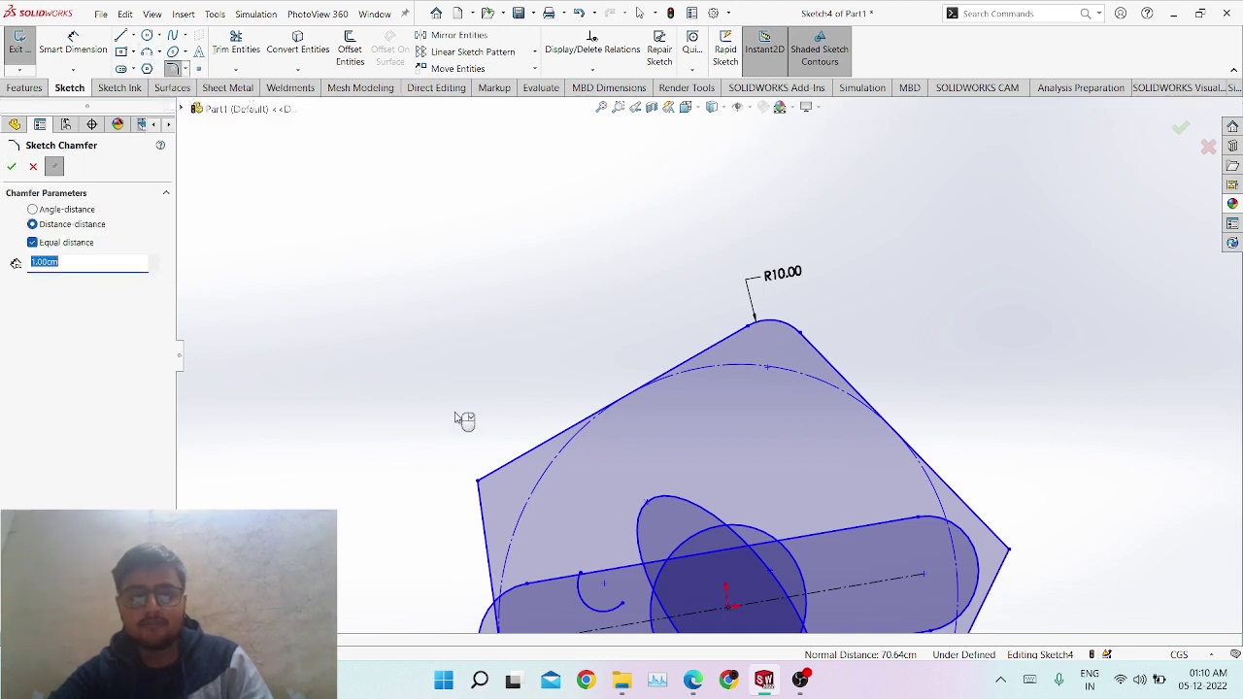
pyautogui.scroll(-3, 449, 393)
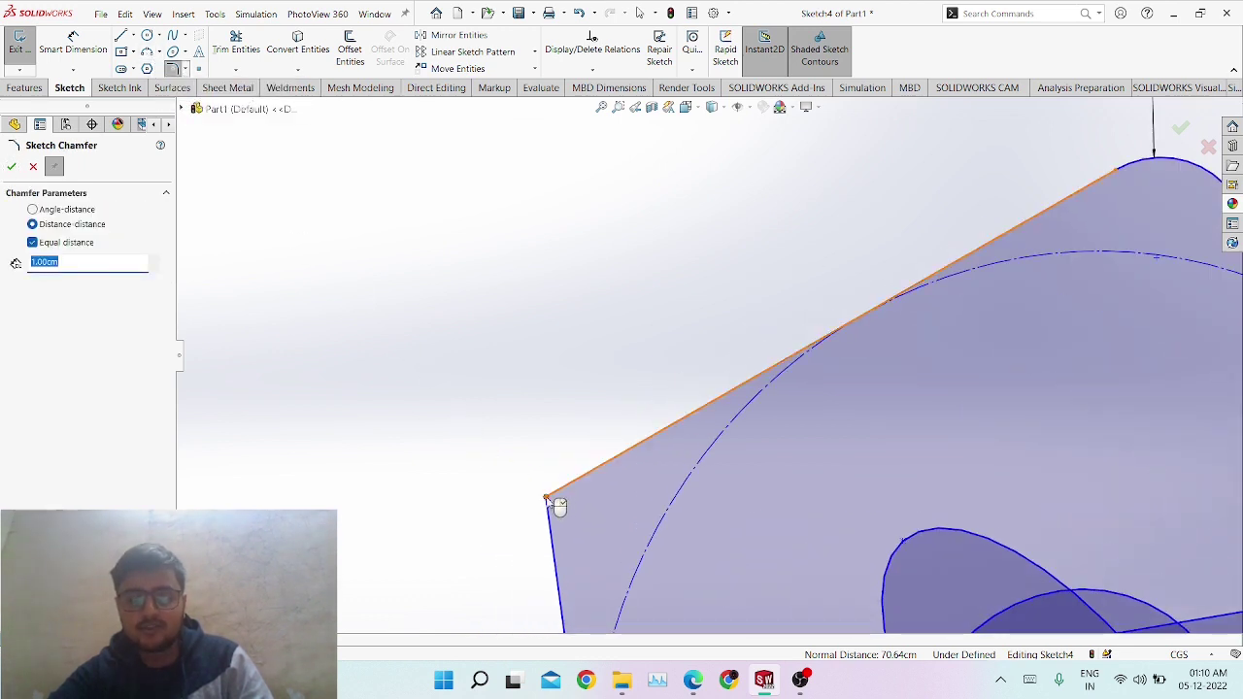
pyautogui.click(546, 499)
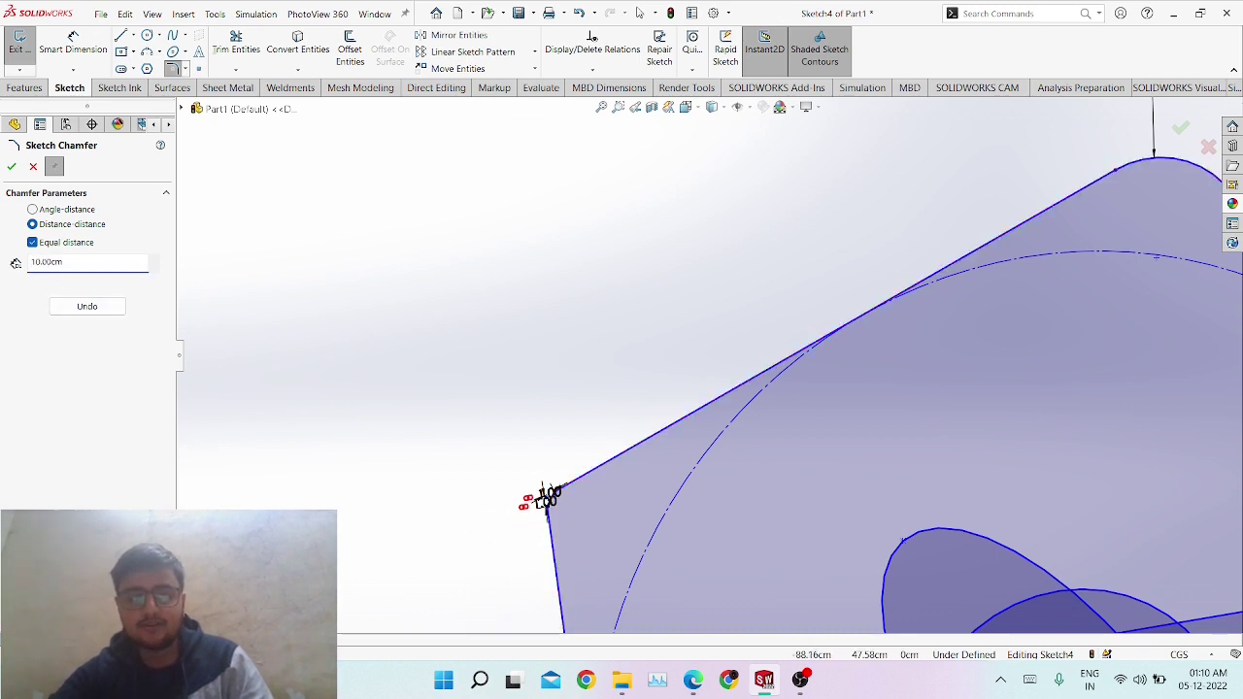
# Chamfer the pentagon's lower-left corner with an equal distance of 10 cm.
pyautogui.scroll(-2, 564, 505)
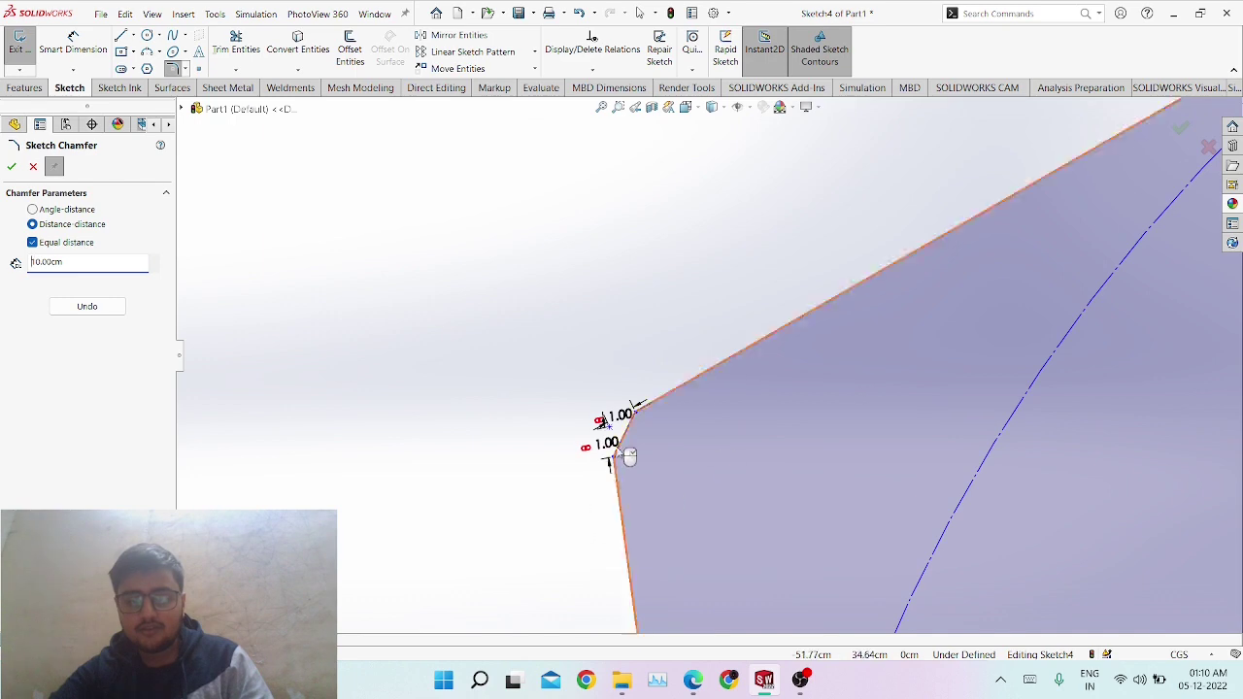
pyautogui.scroll(3, 640, 470)
pyautogui.scroll(-4, 596, 500)
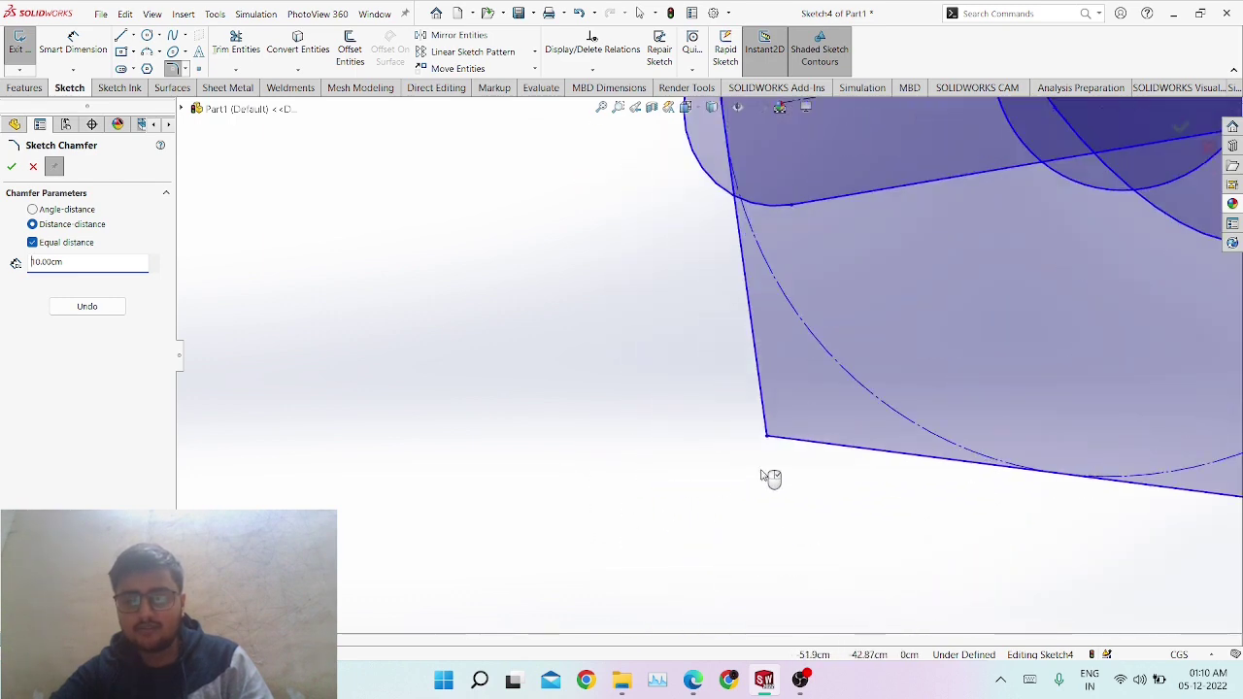
pyautogui.click(778, 444)
pyautogui.scroll(4, 903, 515)
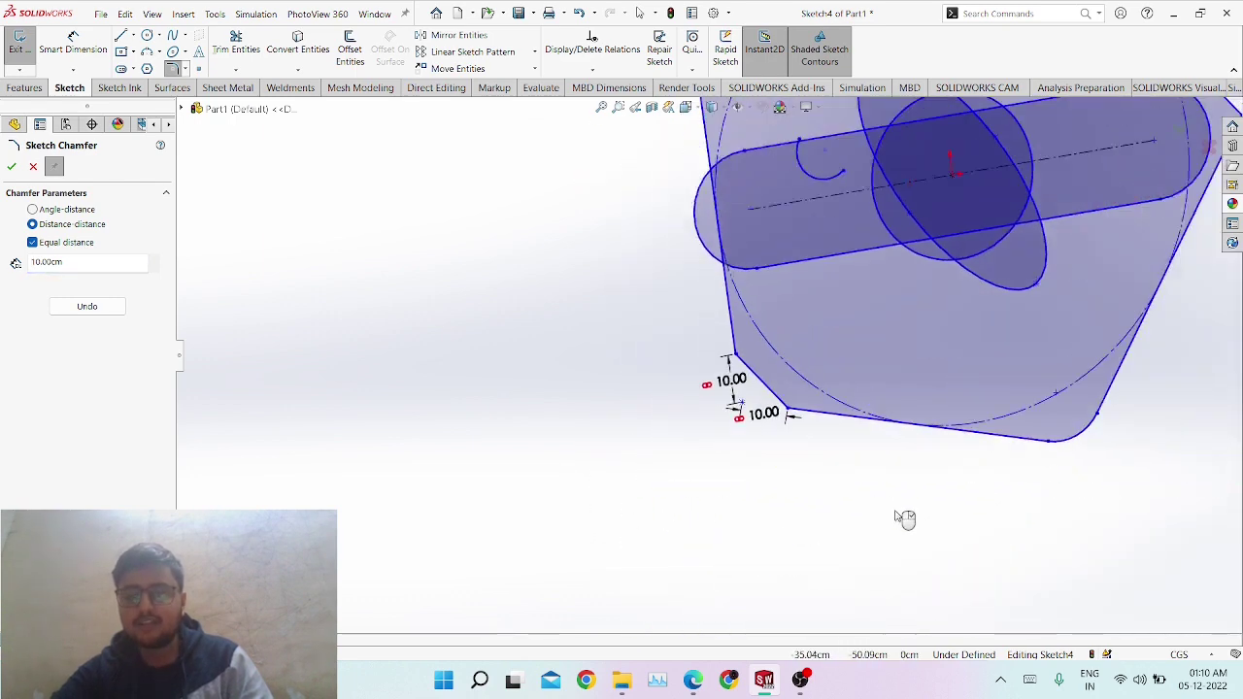
# Chamfer the pentagon's remaining sharp corner beside the slot's rounded end by an equal distance of 10 cm and close Sketch Chamfer.
pyautogui.scroll(2, 899, 508)
pyautogui.scroll(-3, 916, 327)
pyautogui.moveTo(849, 394)
pyautogui.mouseDown(button='middle')
pyautogui.moveTo(896, 244)
pyautogui.moveTo(902, 401)
pyautogui.mouseUp(button='middle')
pyautogui.scroll(2, 878, 361)
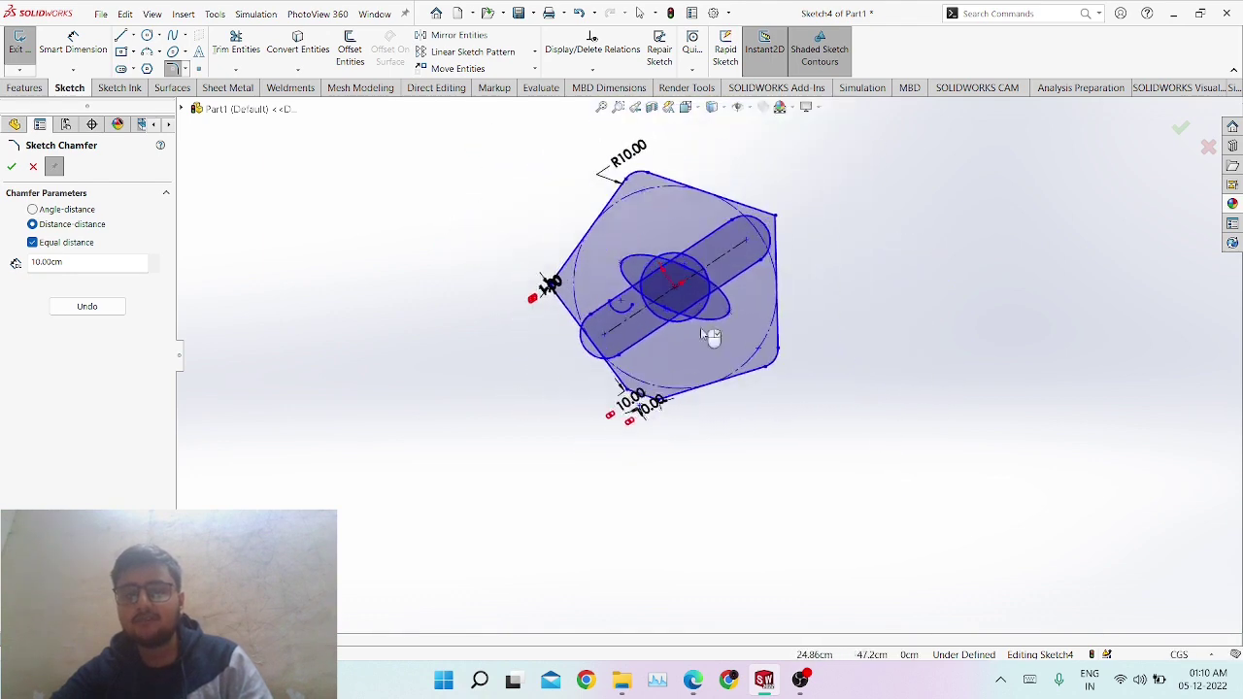
pyautogui.scroll(-2, 450, 300)
pyautogui.scroll(2, 894, 280)
pyautogui.scroll(-4, 740, 192)
pyautogui.click(753, 209)
pyautogui.click(768, 247)
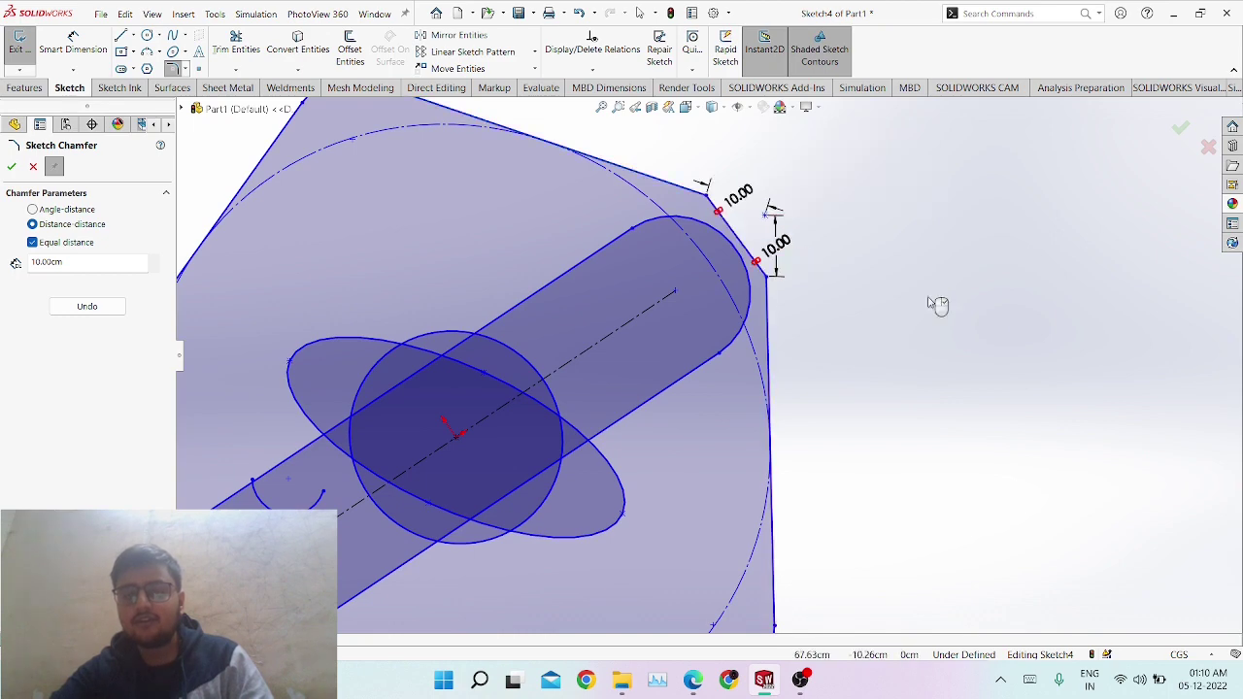
pyautogui.click(35, 169)
# Examine the pentagon's chamfered corners and the shapes inside it from several angles and distances.
pyautogui.scroll(4, 578, 288)
pyautogui.moveTo(578, 287); pyautogui.dragTo(705, 386, button='middle')
pyautogui.scroll(-3, 706, 388)
pyautogui.scroll(3, 706, 388)
pyautogui.moveTo(657, 427)
pyautogui.mouseDown(button='middle')
pyautogui.moveTo(764, 317)
pyautogui.moveTo(602, 385)
pyautogui.mouseUp(button='middle')
pyautogui.scroll(-3, 603, 385)
pyautogui.scroll(-6, 687, 251)
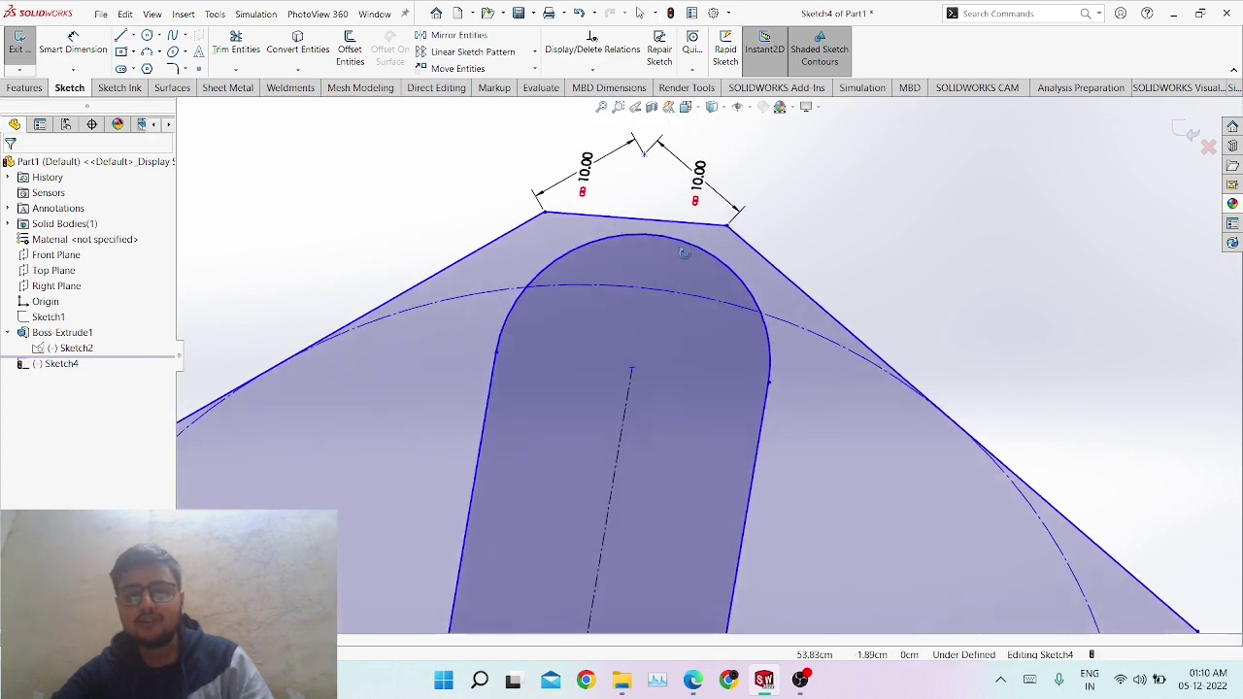
pyautogui.scroll(5, 688, 250)
pyautogui.scroll(-6, 427, 457)
pyautogui.moveTo(502, 359)
pyautogui.mouseDown(button='middle')
pyautogui.moveTo(558, 374)
pyautogui.moveTo(692, 512)
pyautogui.moveTo(780, 525)
pyautogui.moveTo(702, 433)
pyautogui.mouseUp(button='middle')
pyautogui.scroll(6, 558, 374)
pyautogui.scroll(-4, 702, 433)
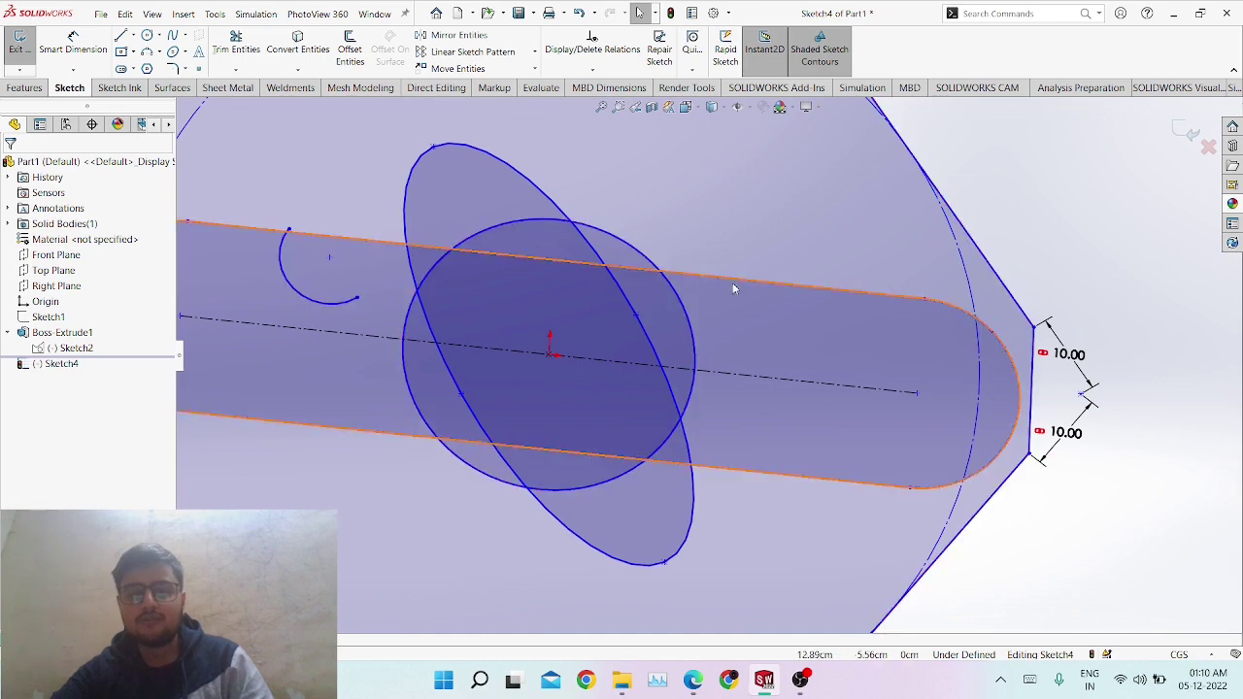
pyautogui.press('f')
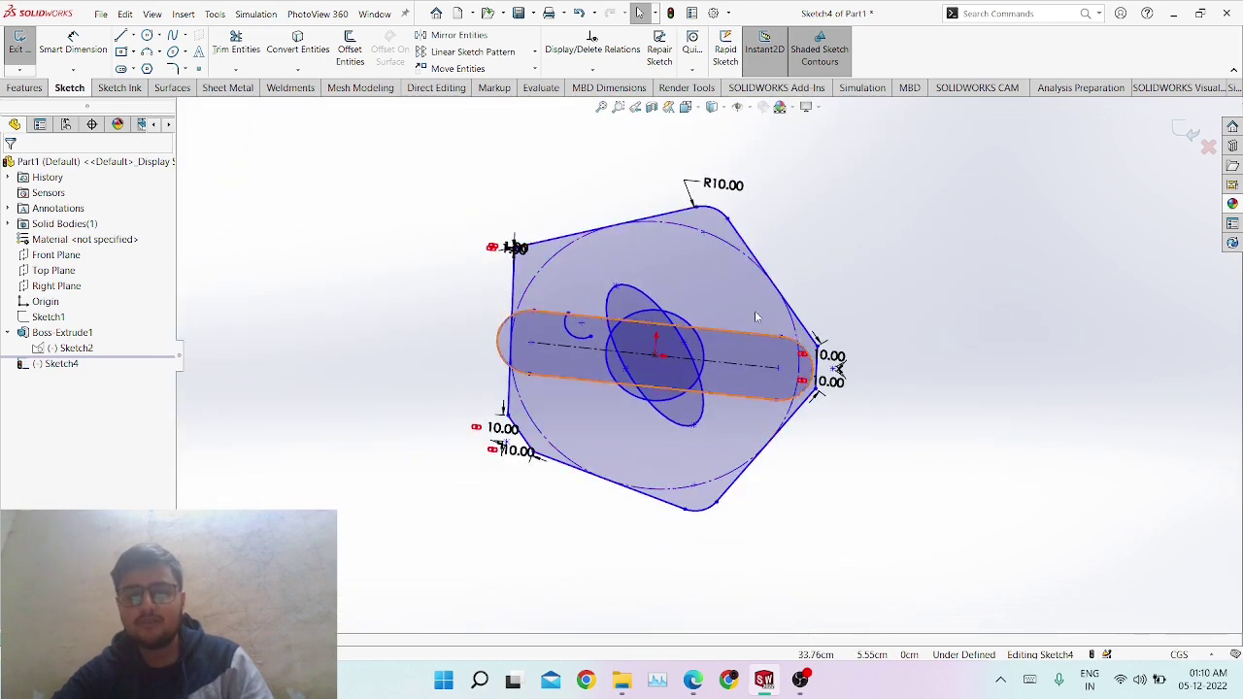
# Convert the slot, ellipse, arc and circle inside the pentagon to construction geometry.
pyautogui.click(686, 396)
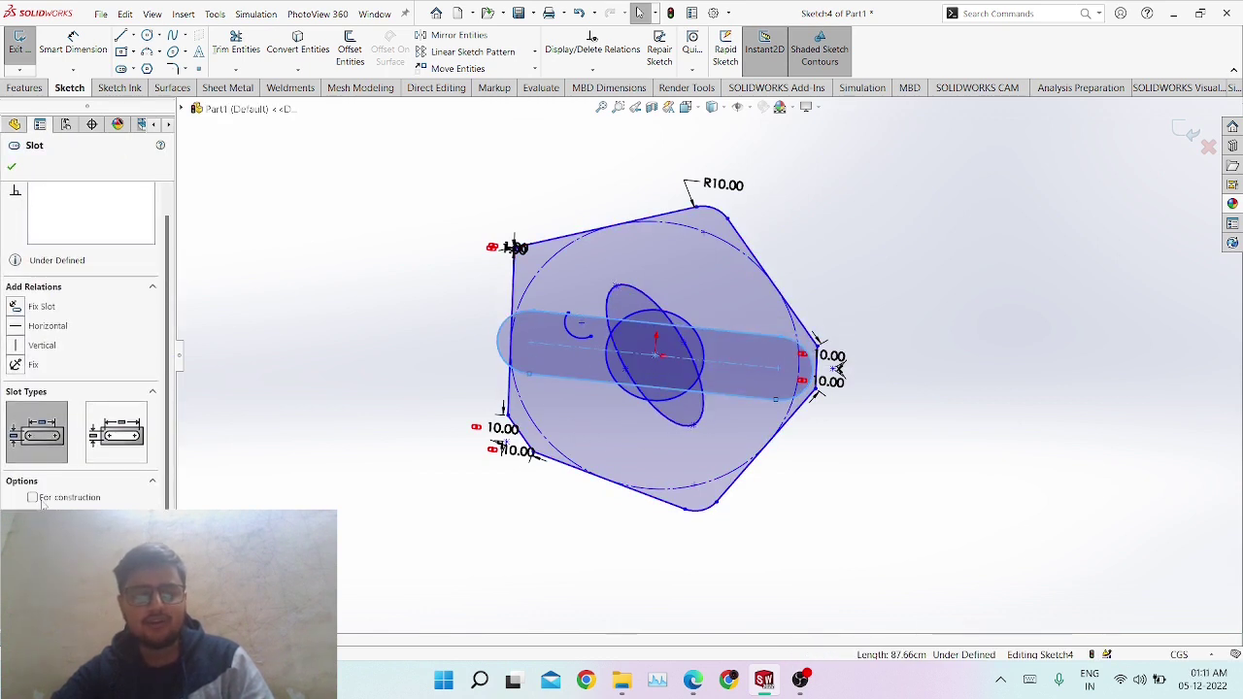
pyautogui.click(33, 497)
pyautogui.click(610, 328)
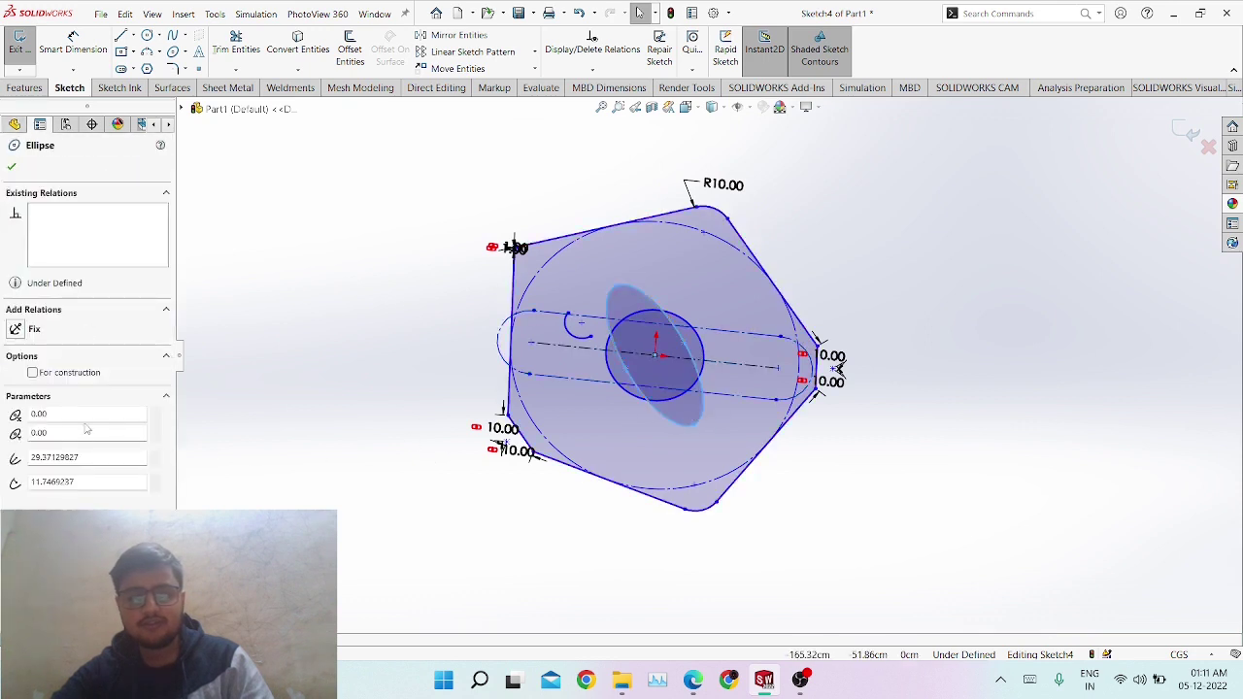
pyautogui.click(33, 373)
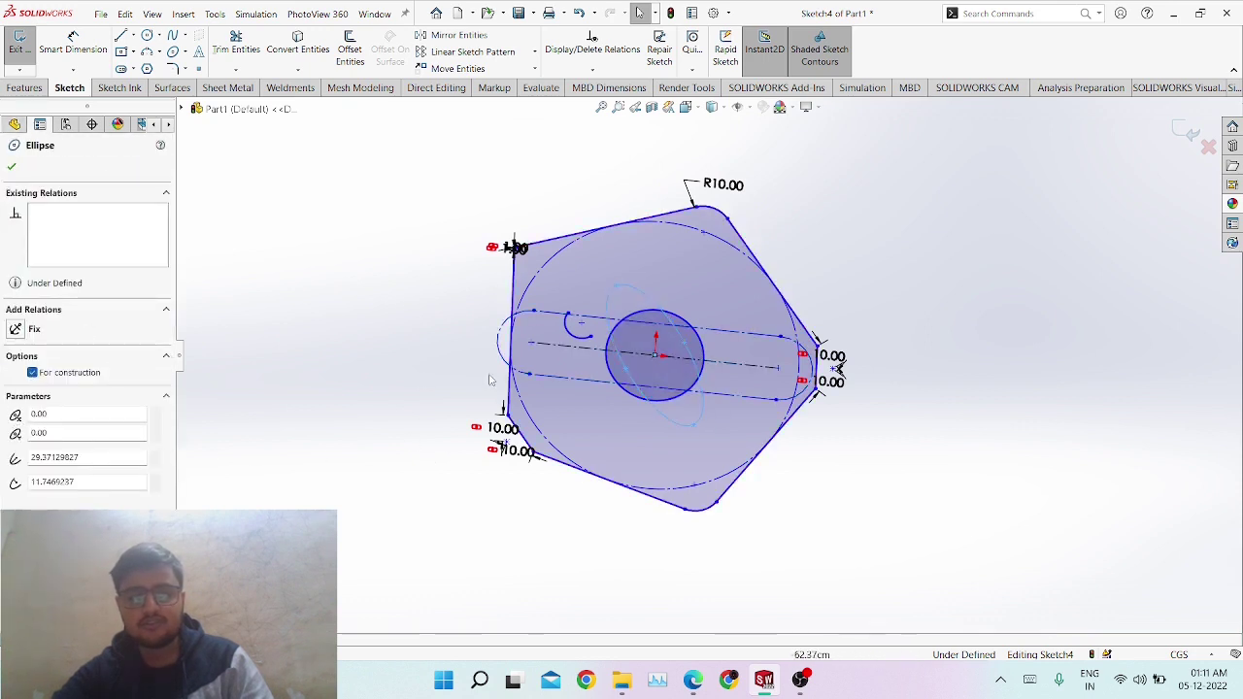
pyautogui.click(571, 328)
pyautogui.click(33, 373)
pyautogui.click(612, 335)
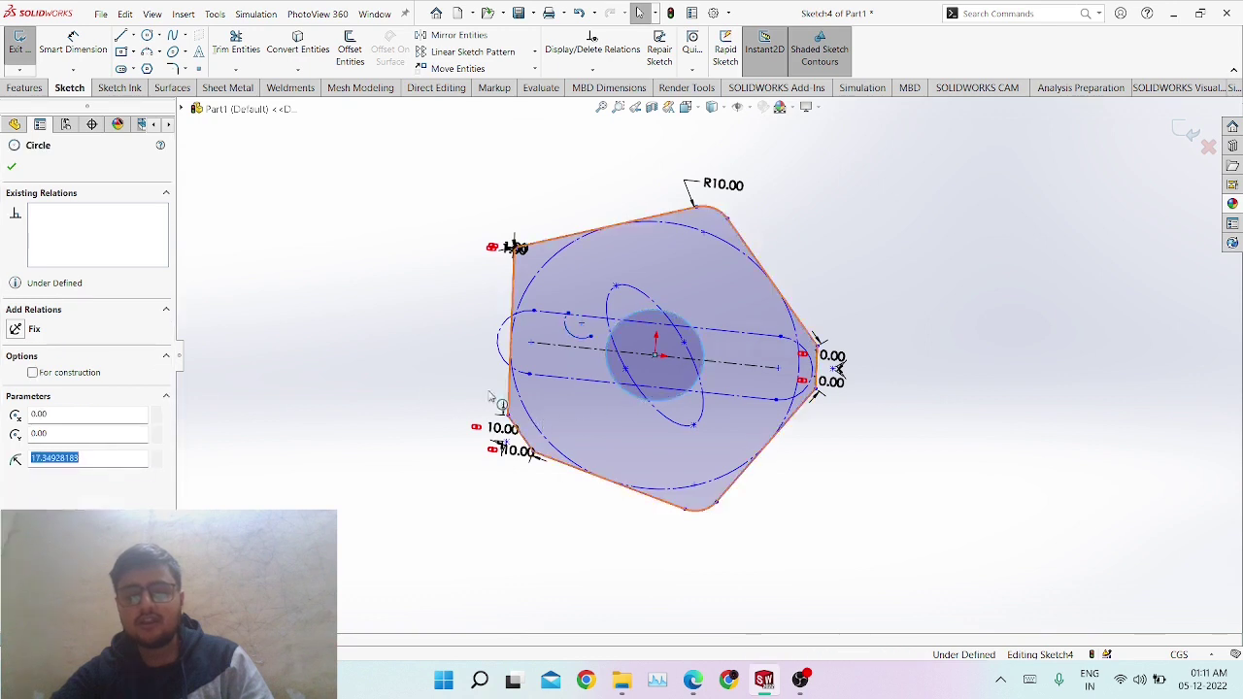
pyautogui.click(33, 373)
pyautogui.click(12, 168)
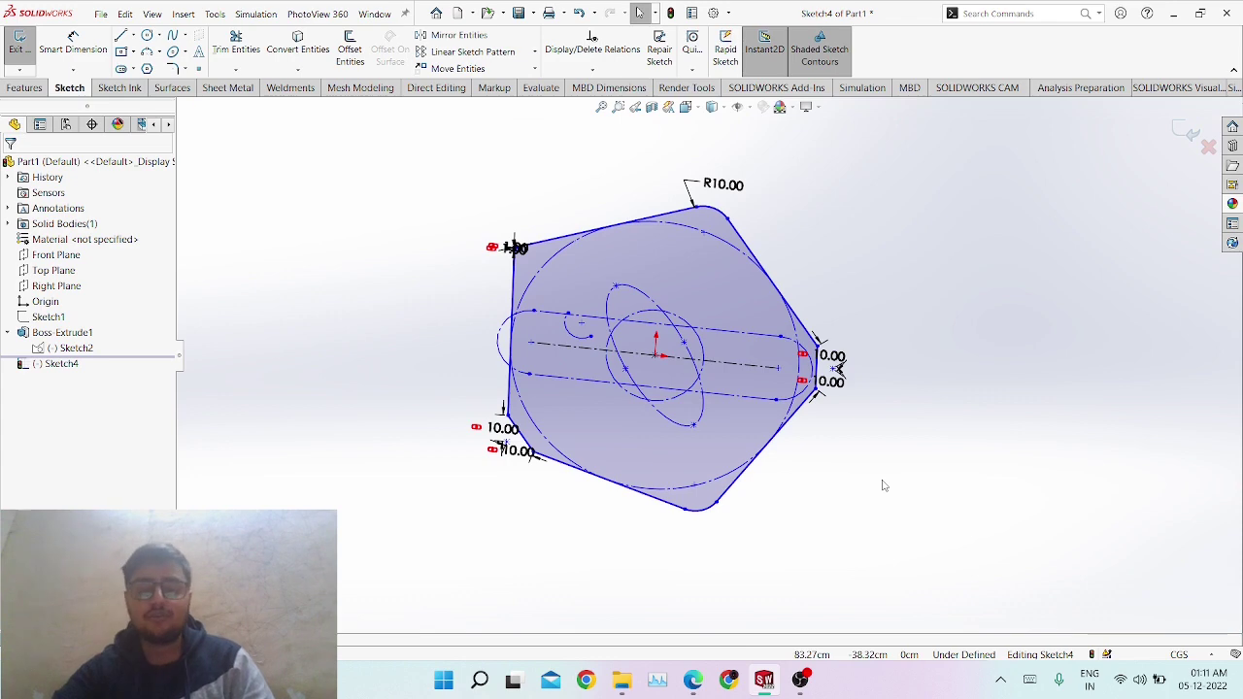
pyautogui.click(801, 680)
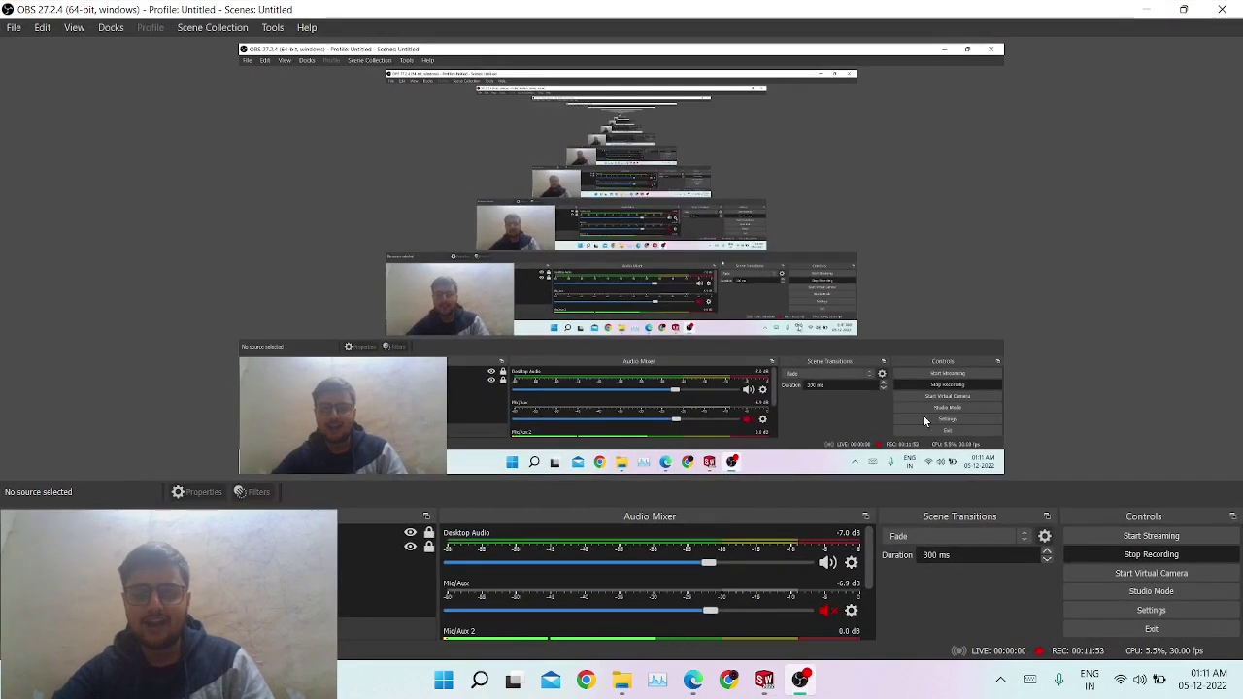